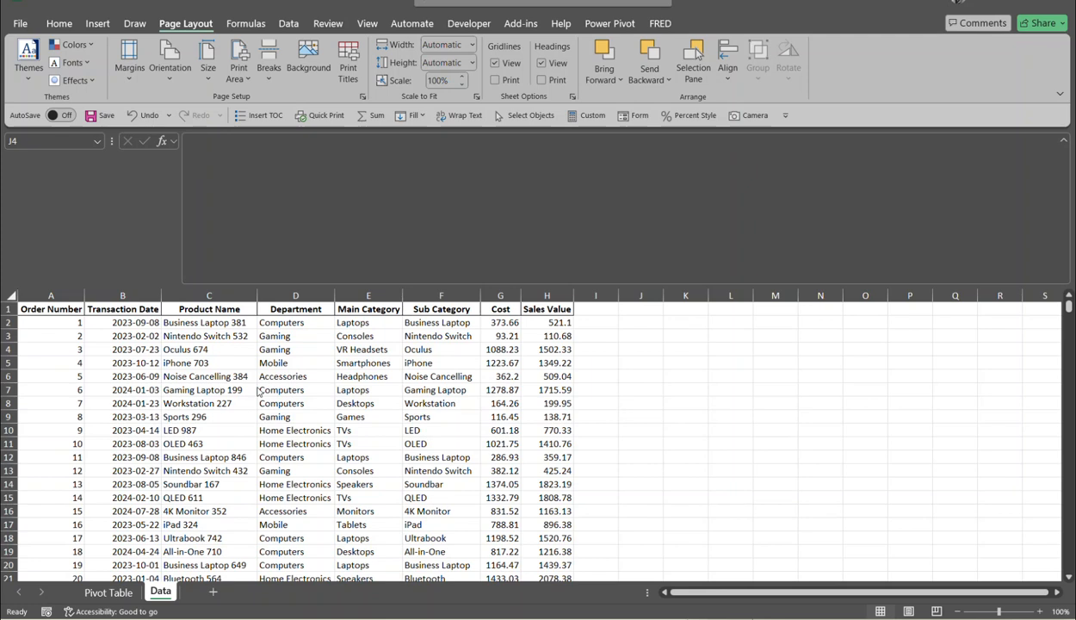
- Switch to the Pivot Table sheet, enlarge the grid area, and open its print preview with Ctrl+P
left_click(128, 590)
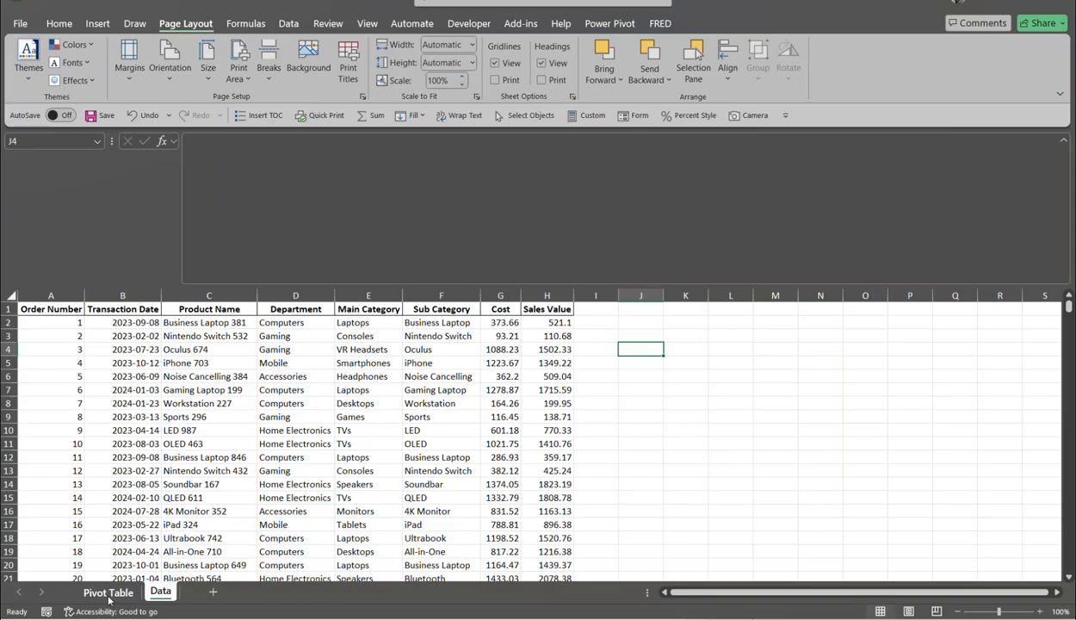
left_click(107, 592)
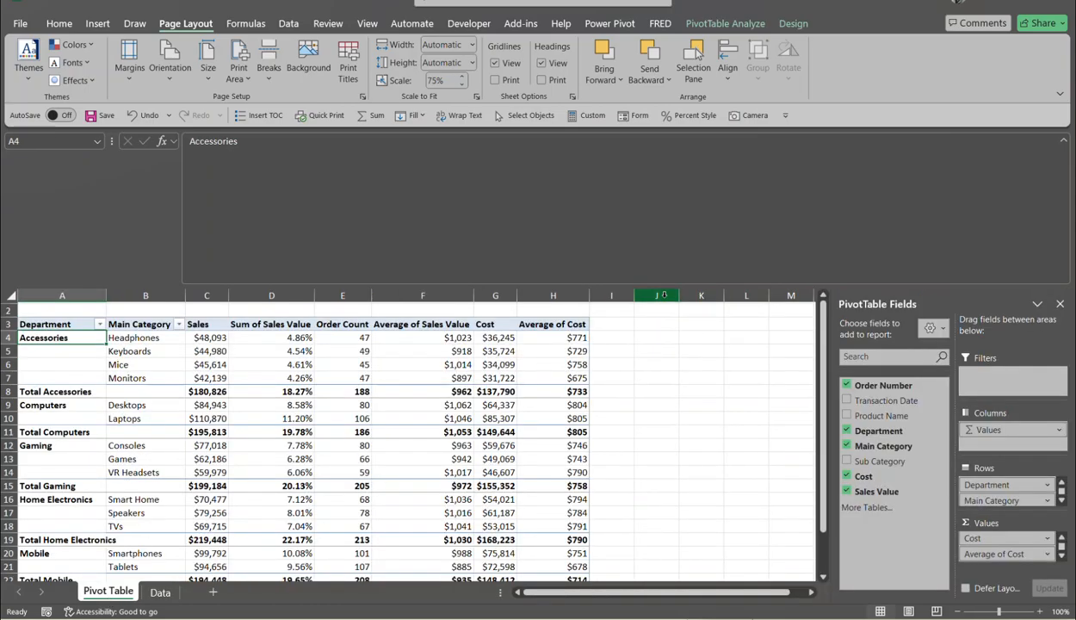
left_click_drag(665, 289, 665, 166)
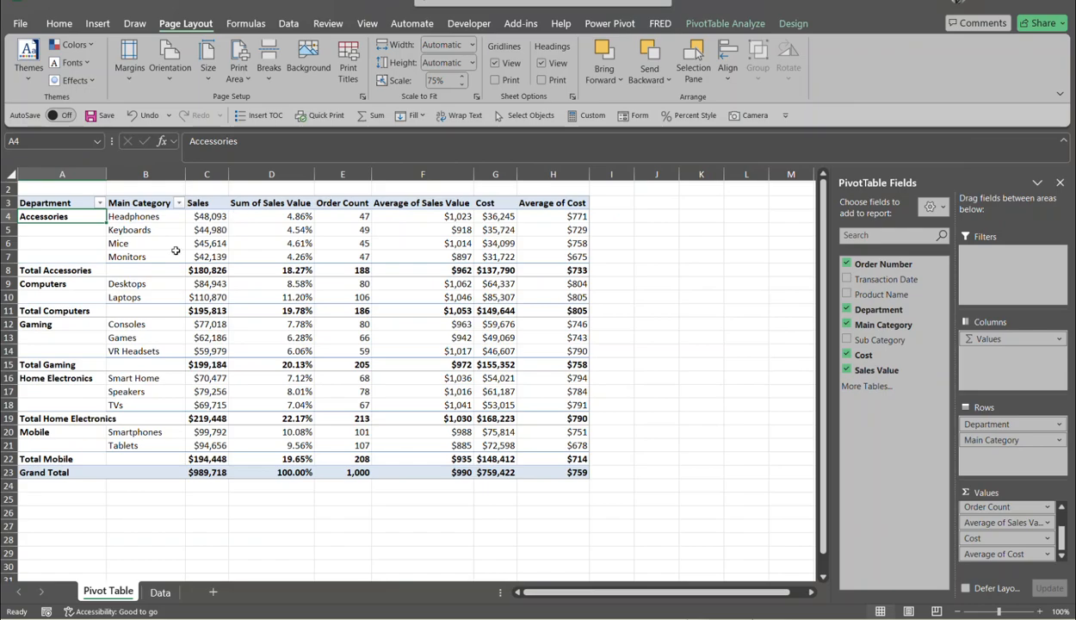
mouse_move(312, 428)
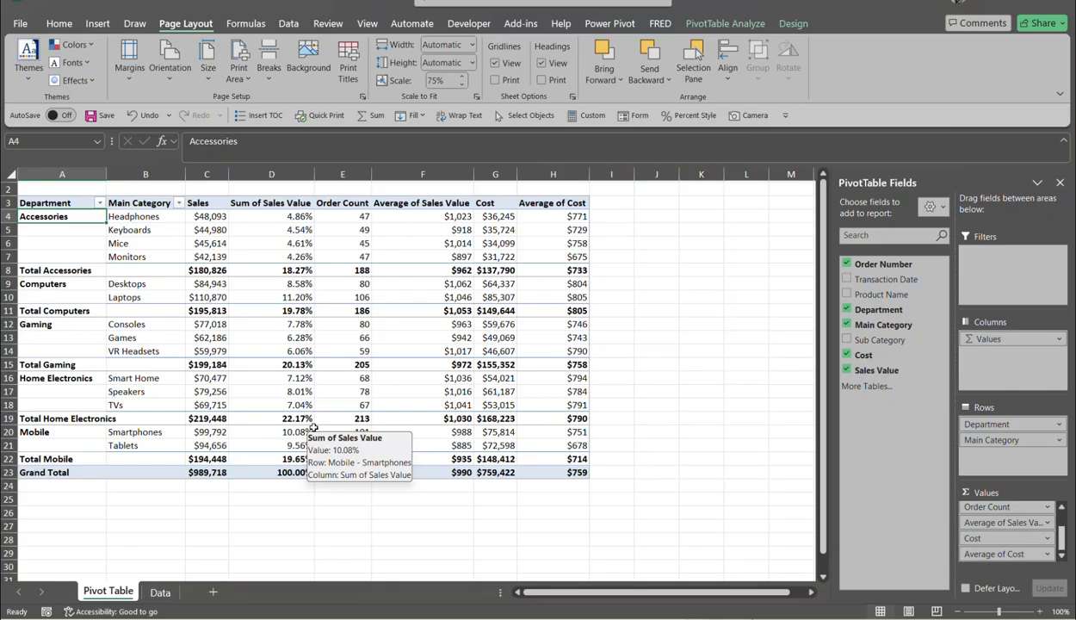
mouse_move(340, 415)
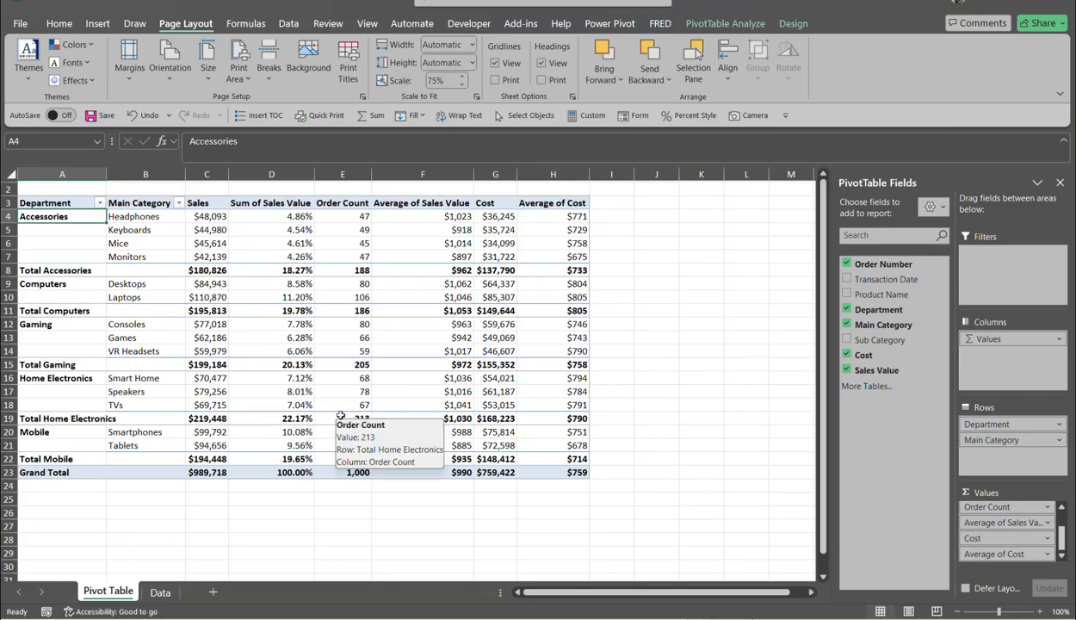
key("ctrl+p")
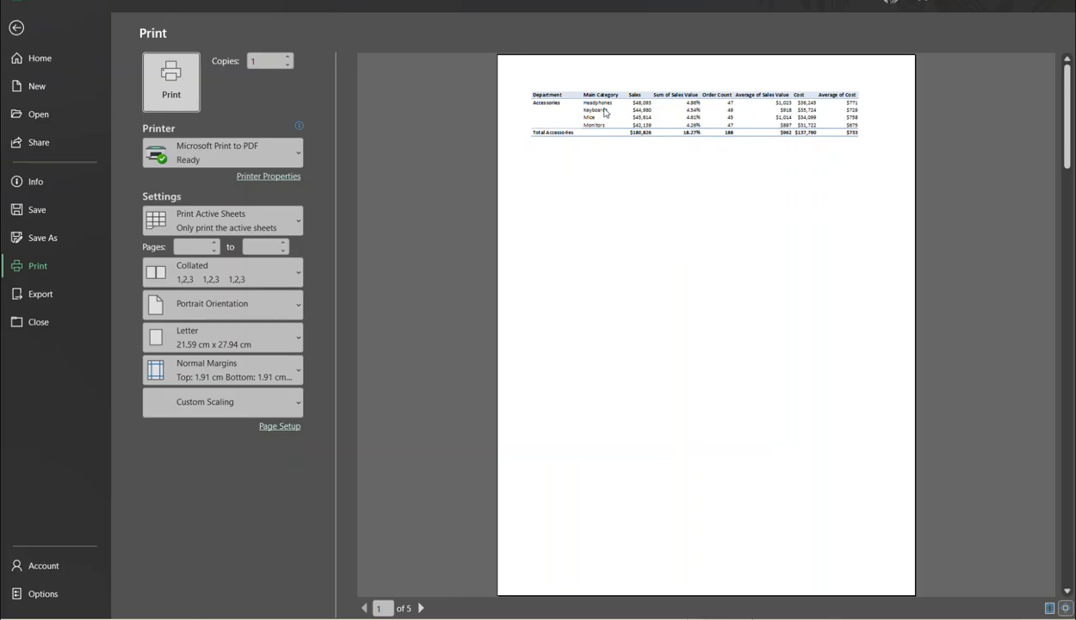
- Step through preview pages 1–3 and back to page 1, then exit and switch to the Data sheet
left_click(421, 607)
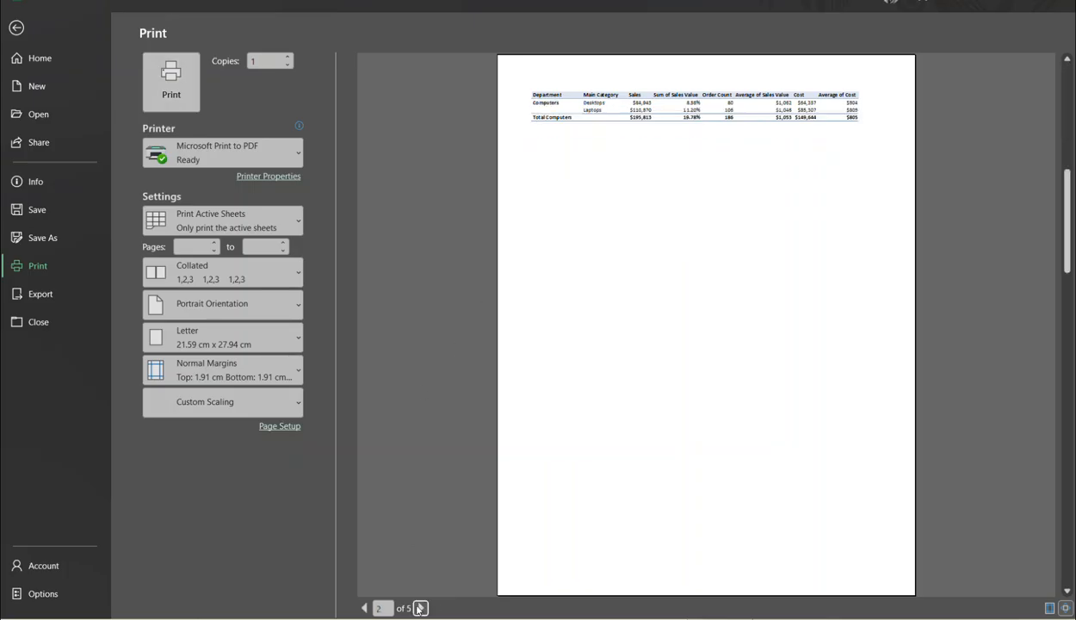
left_click(421, 608)
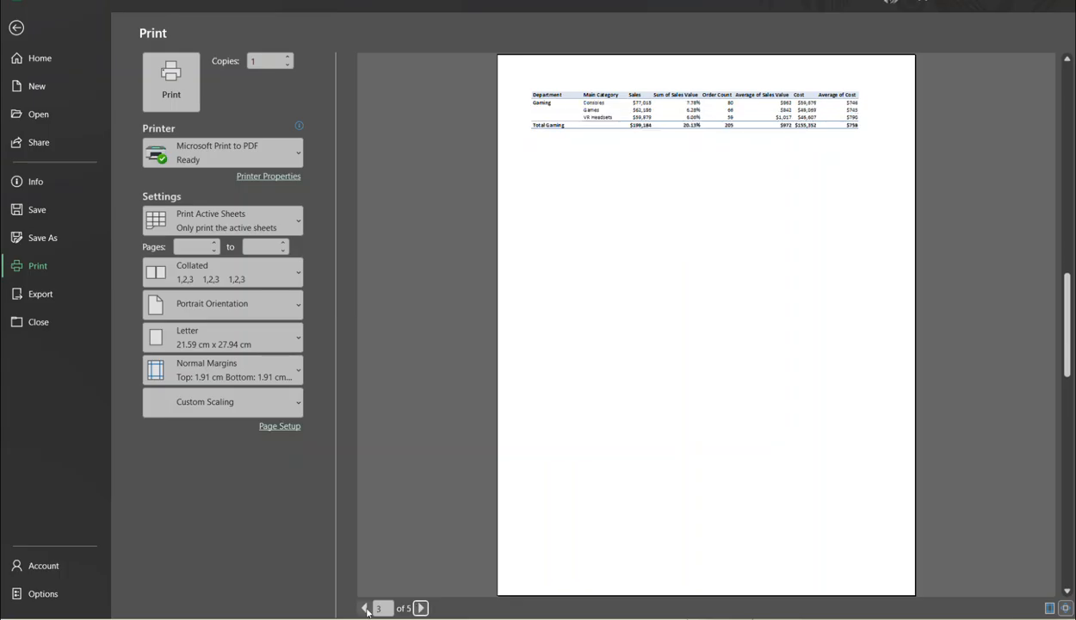
left_click(364, 607)
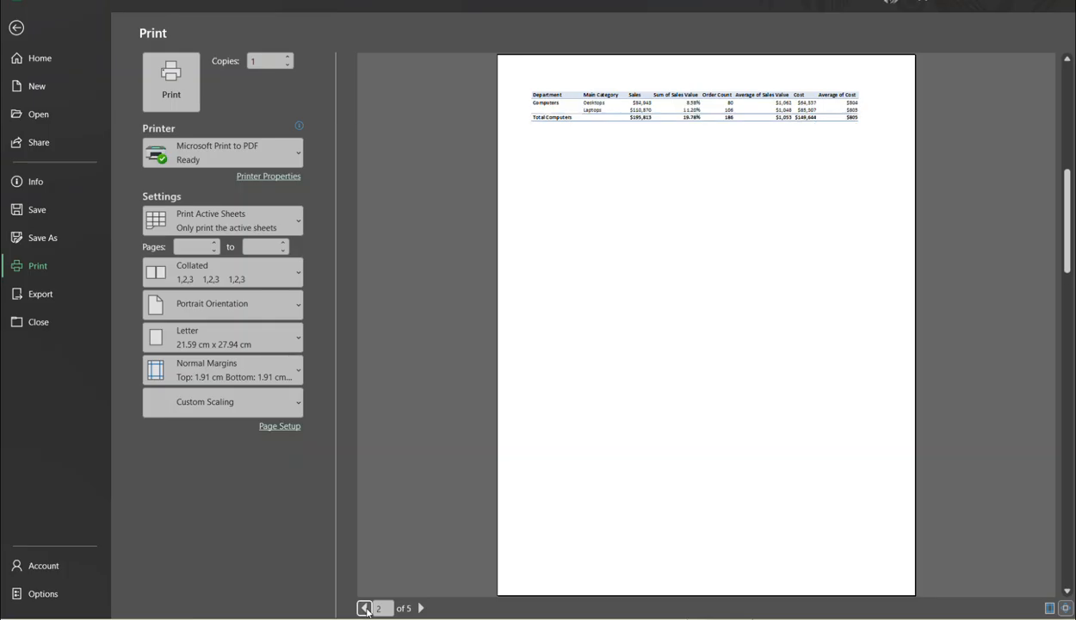
left_click(365, 608)
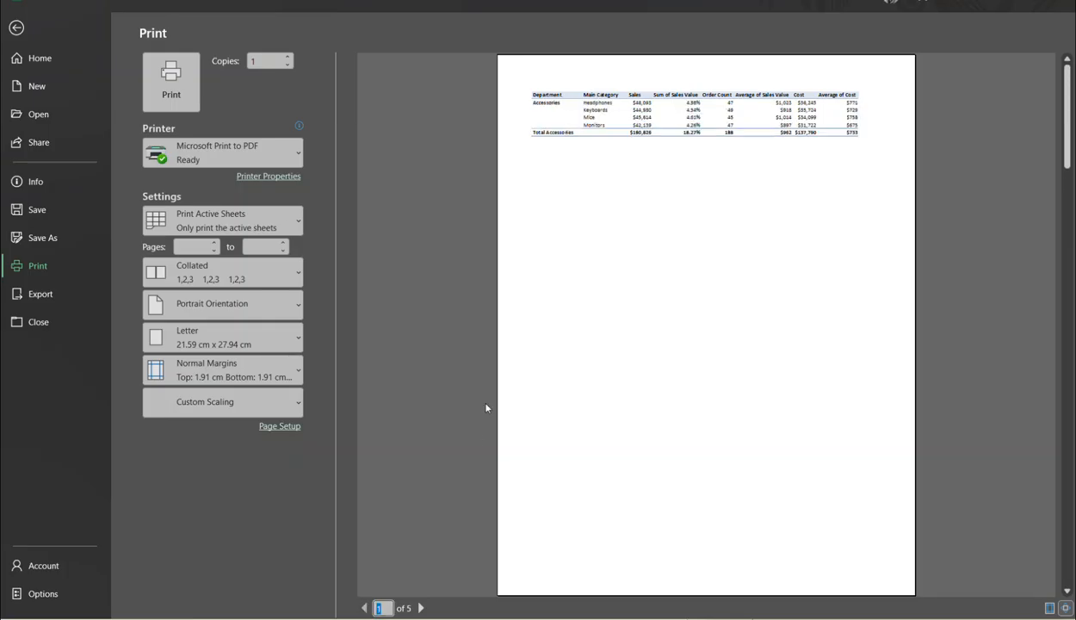
left_click(13, 31)
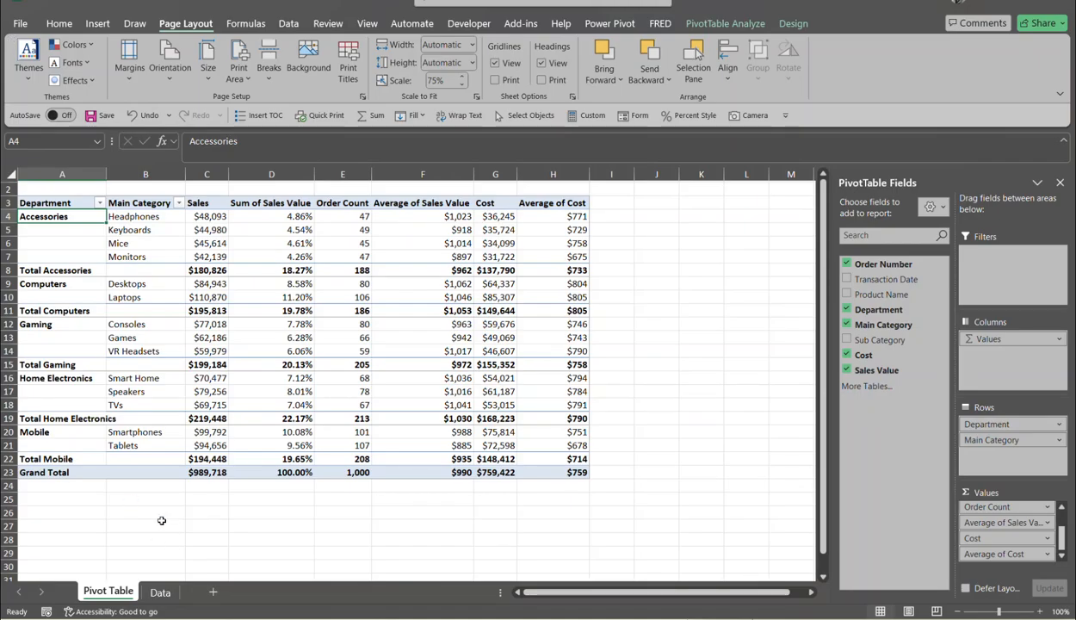
left_click(160, 592)
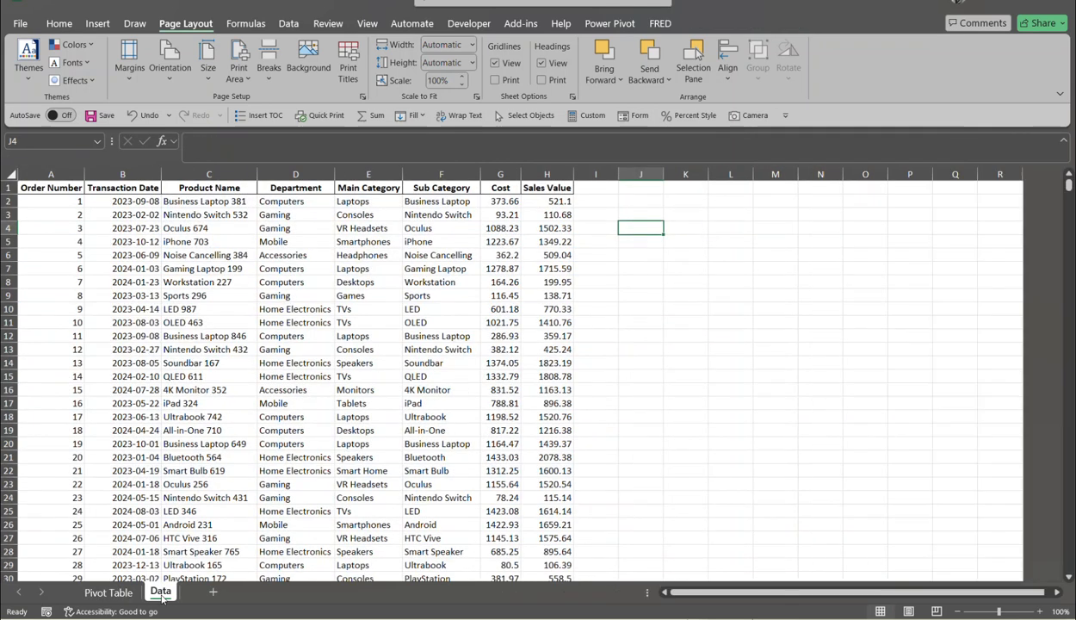
- Insert a PivotTable from the Data range A1:H1001 onto a new worksheet via Alt, N, V, T
left_click(207, 282)
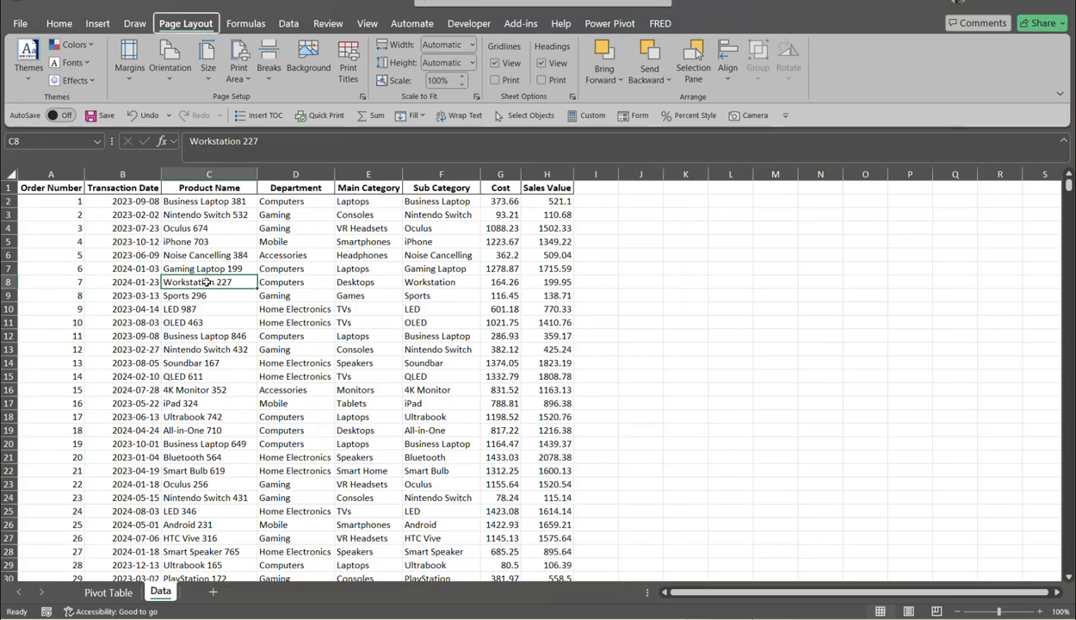
key("alt")
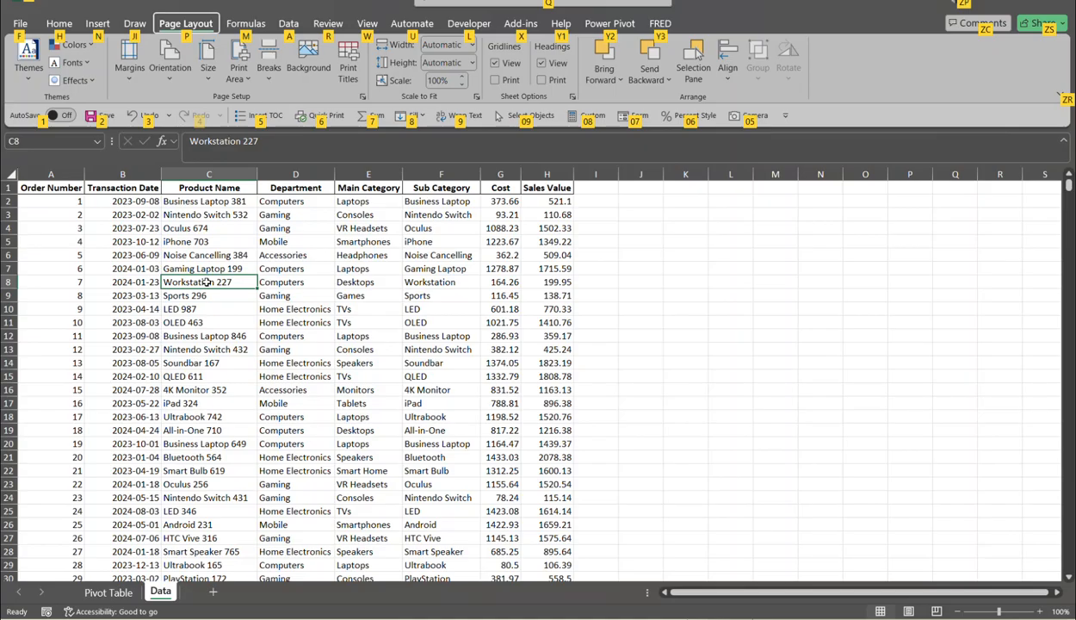
key("n")
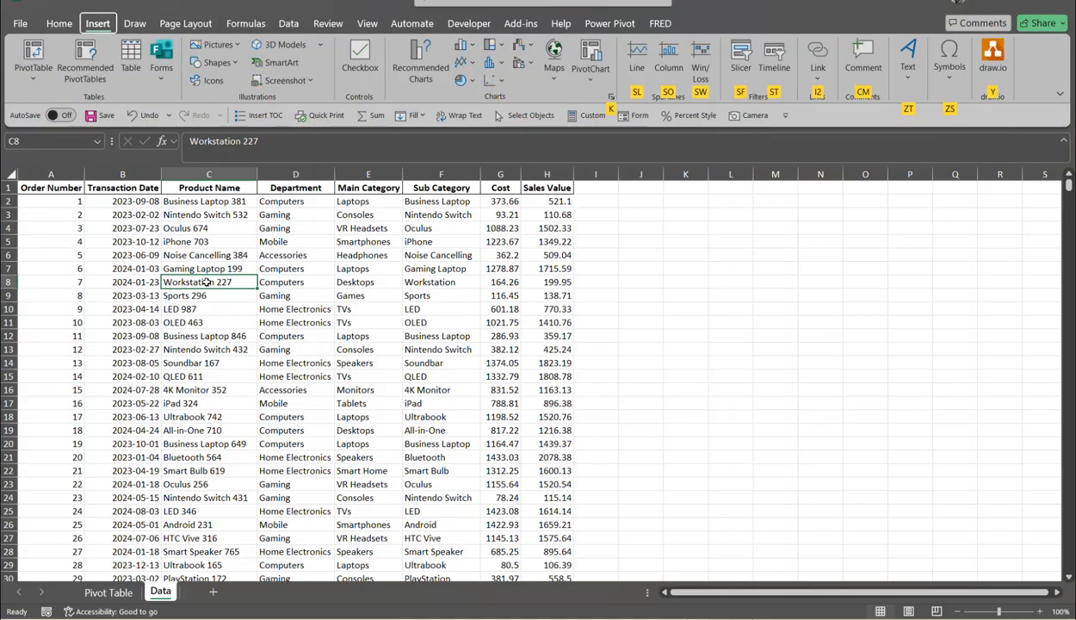
key("v")
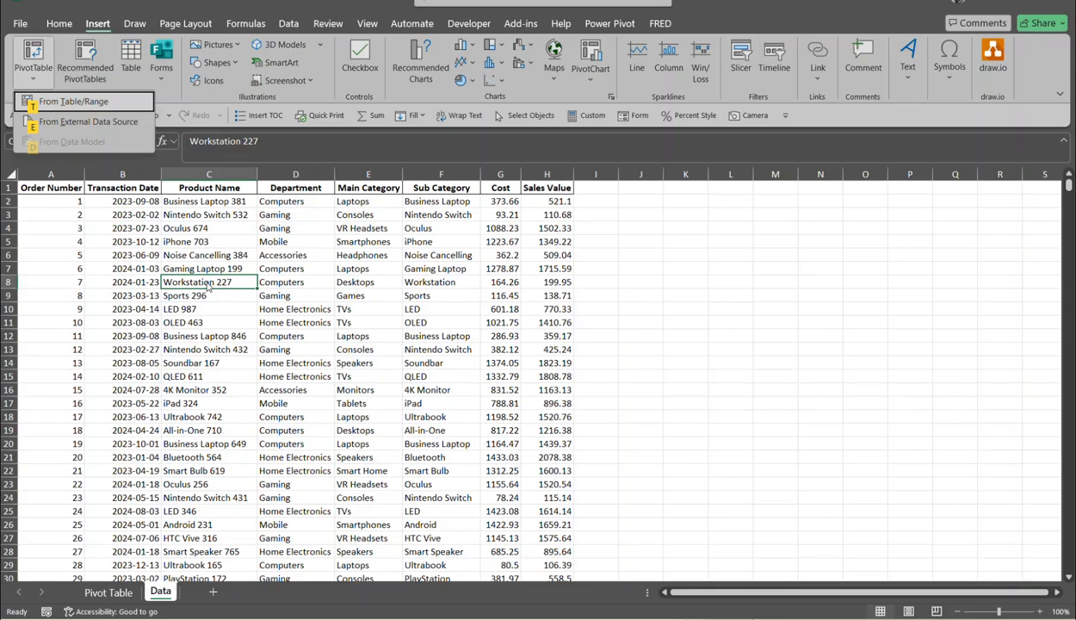
key("t")
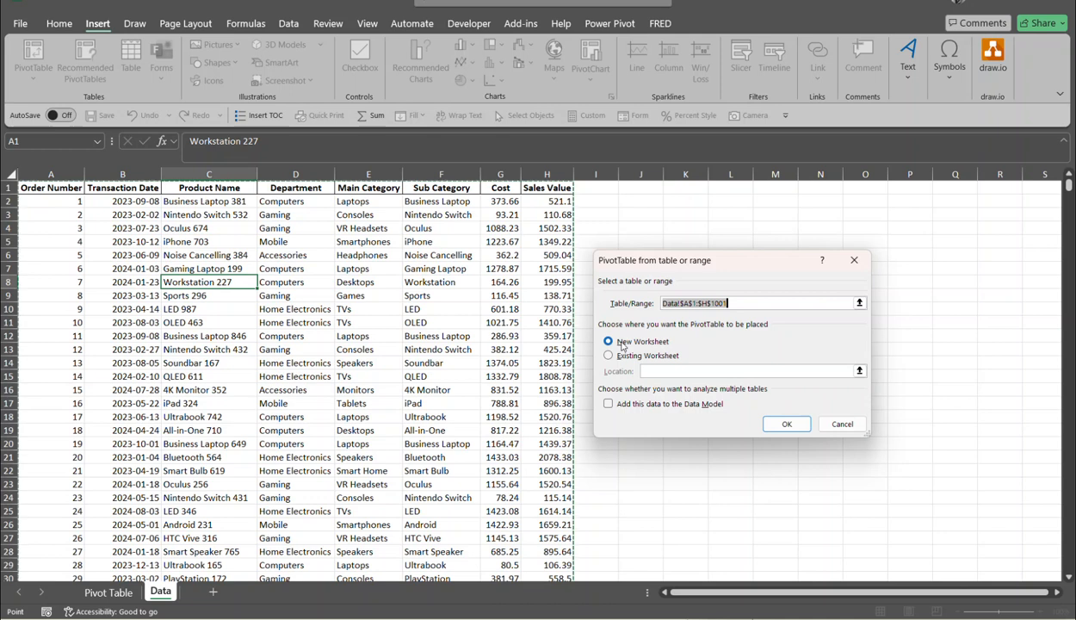
left_click(785, 424)
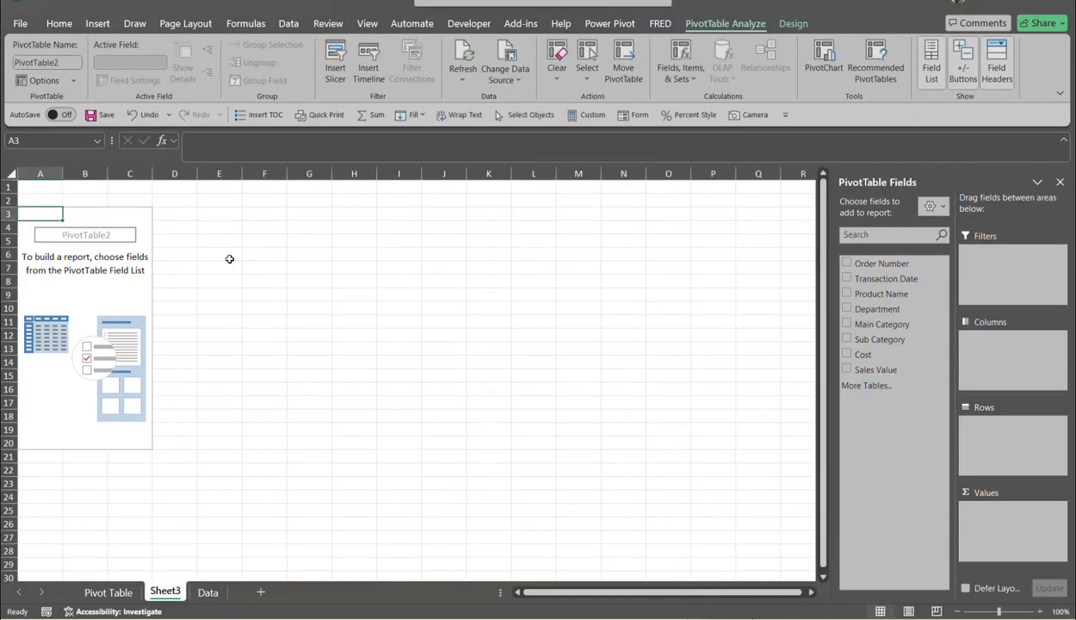
- Put Department in the Rows area with Main Category nested beneath it
left_click(127, 292)
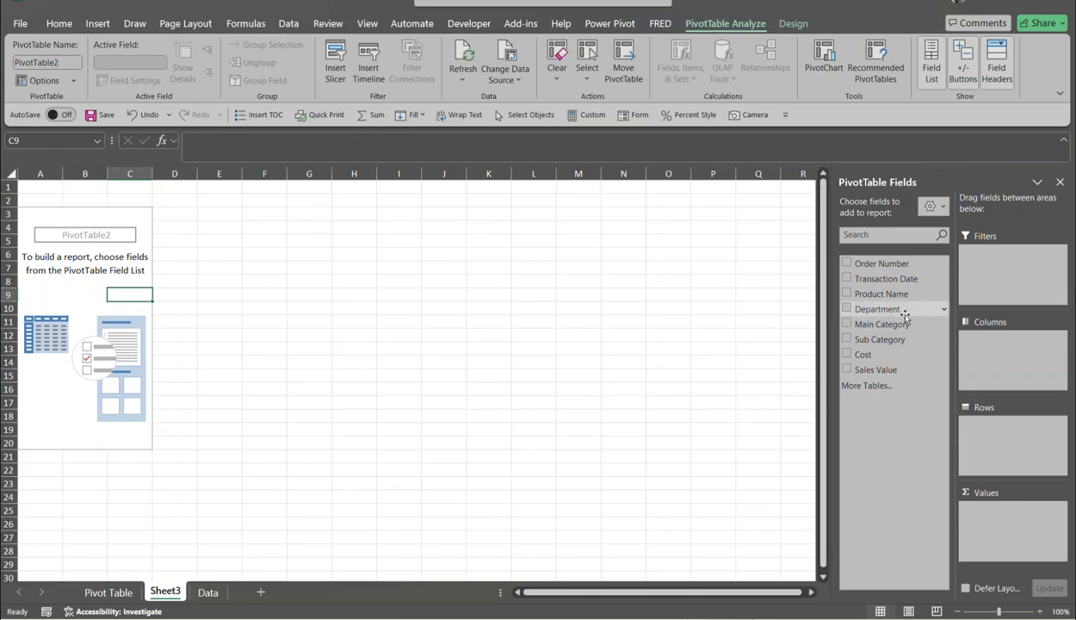
left_click_drag(903, 308, 976, 430)
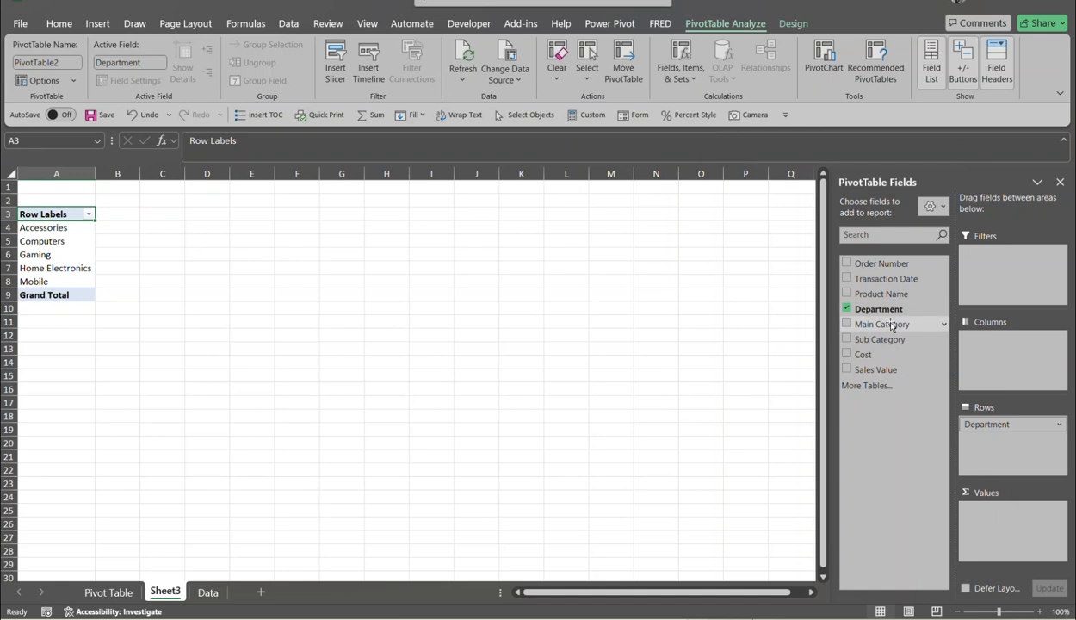
left_click_drag(892, 325, 996, 444)
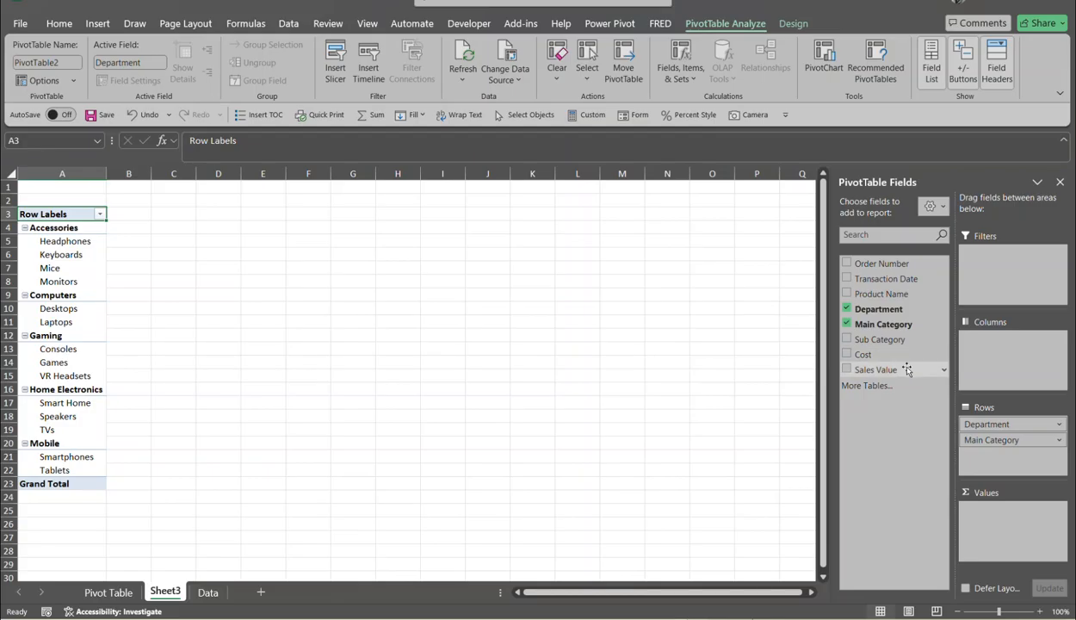
- Add Sales Value to Values twice, creating Sum of Sales Value and Sum of Sales Value2
left_click_drag(906, 369, 979, 514)
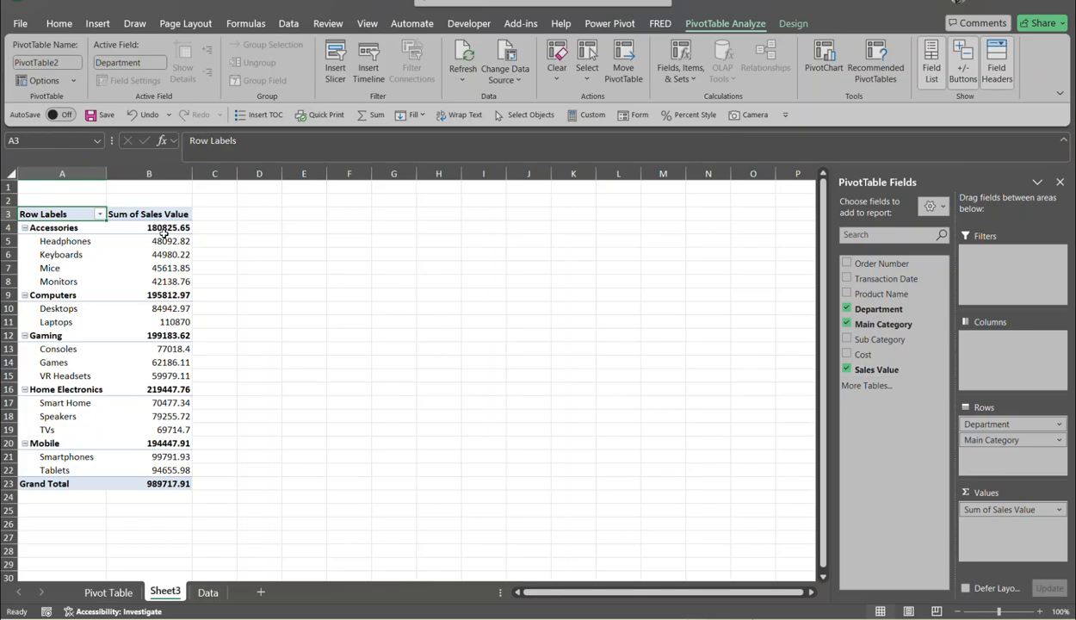
mouse_move(167, 243)
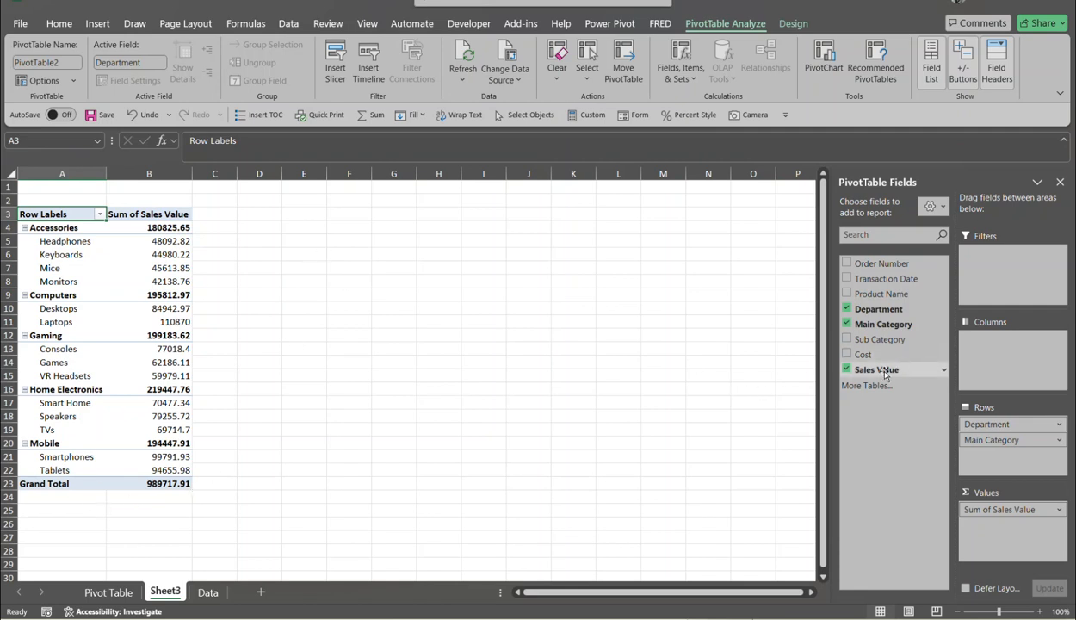
left_click_drag(856, 370, 988, 532)
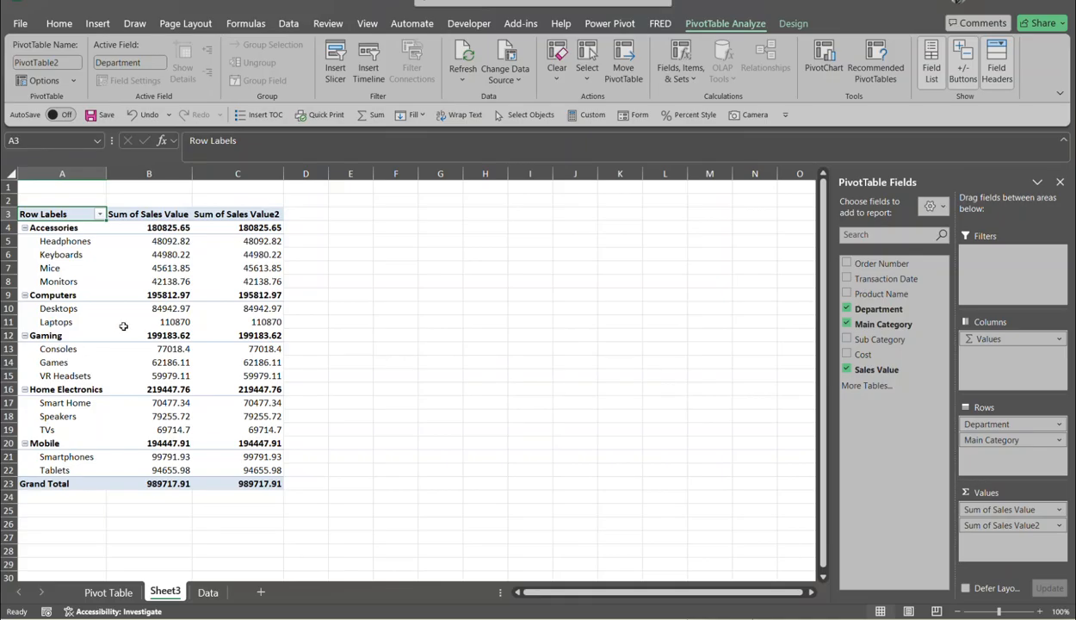
left_click(255, 228)
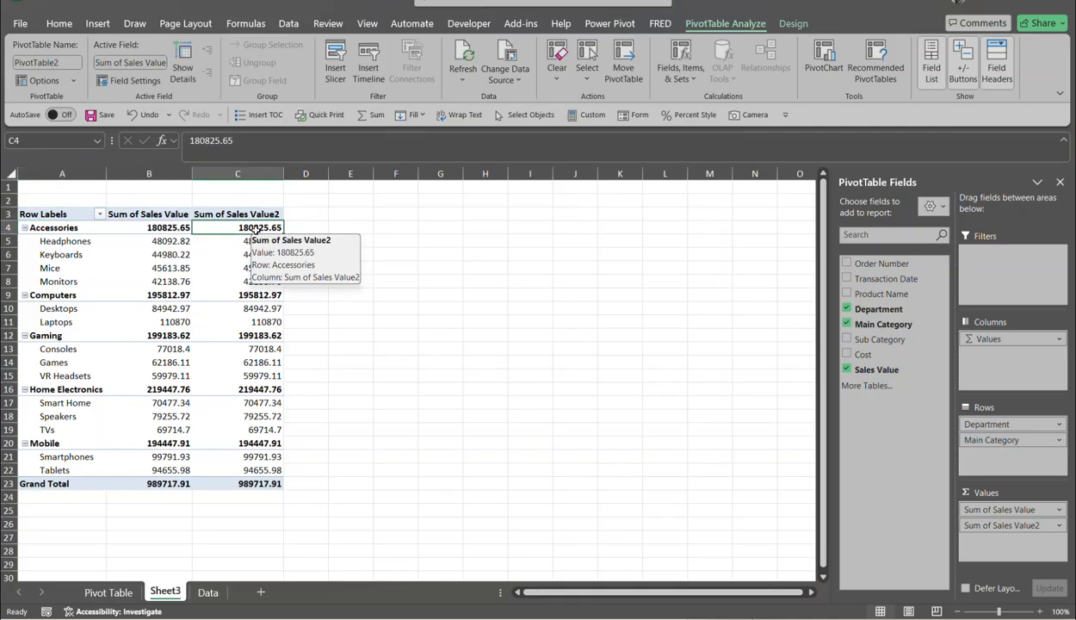
right_click(255, 228)
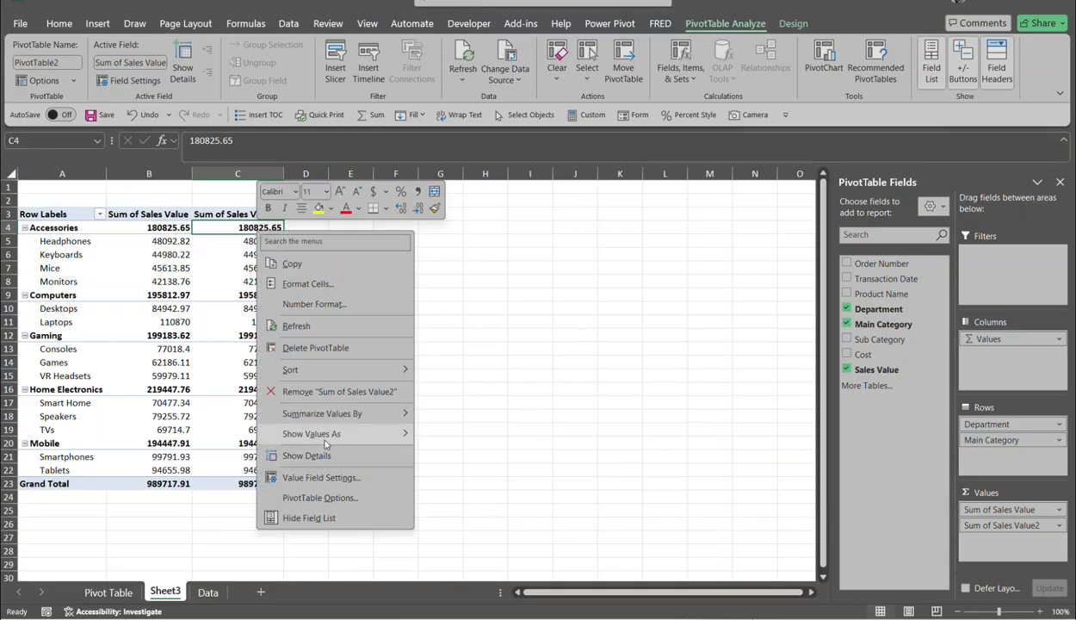
mouse_move(327, 437)
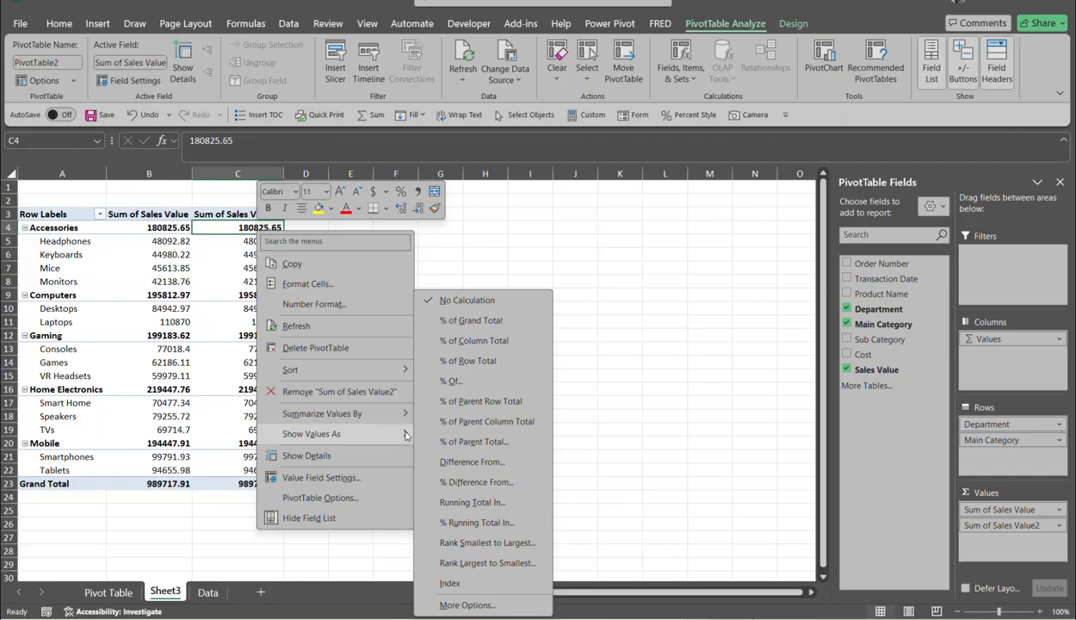
left_click(531, 323)
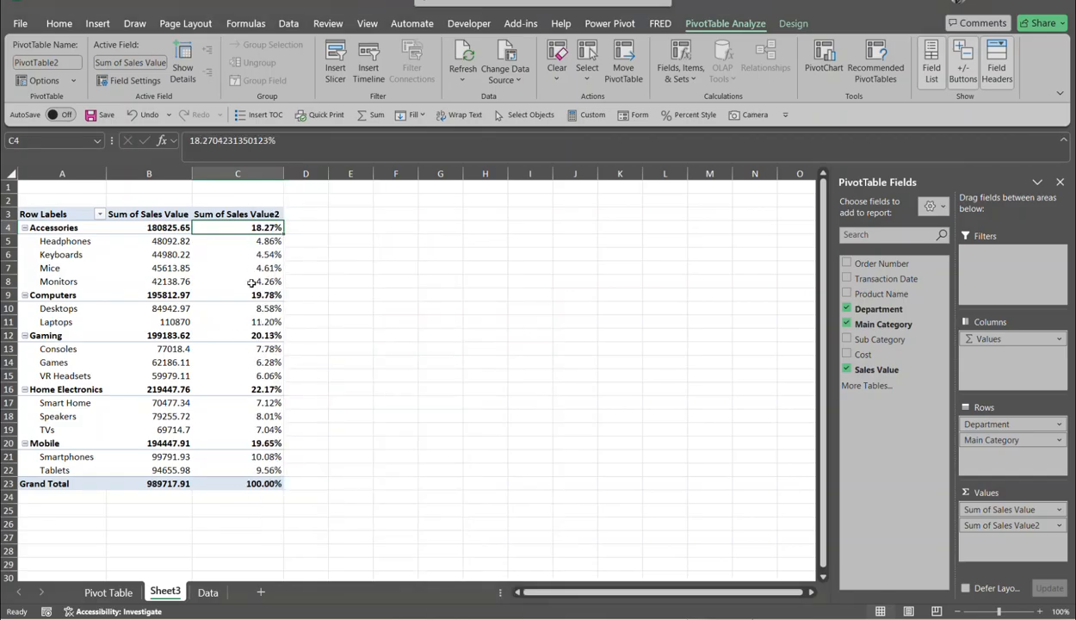
mouse_move(250, 283)
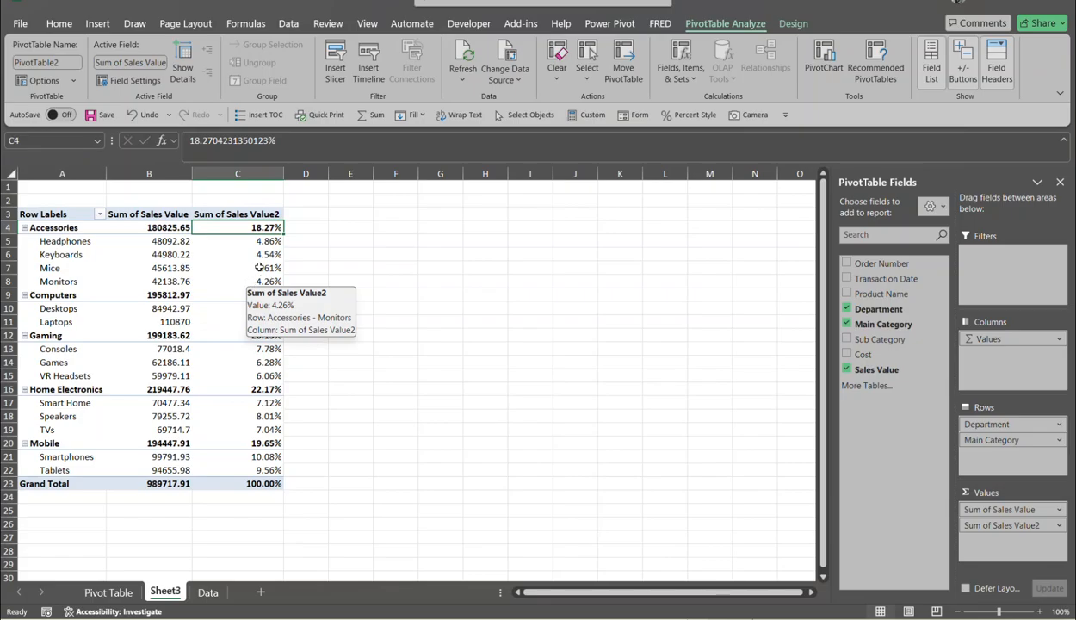
left_click(268, 243)
mouse_move(270, 243)
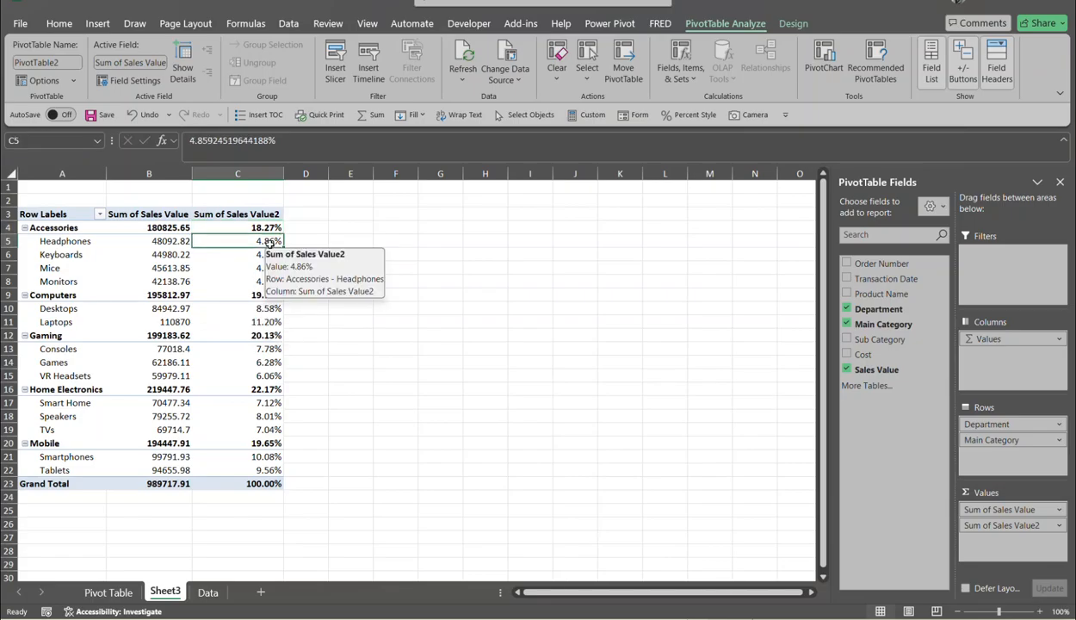
mouse_move(168, 333)
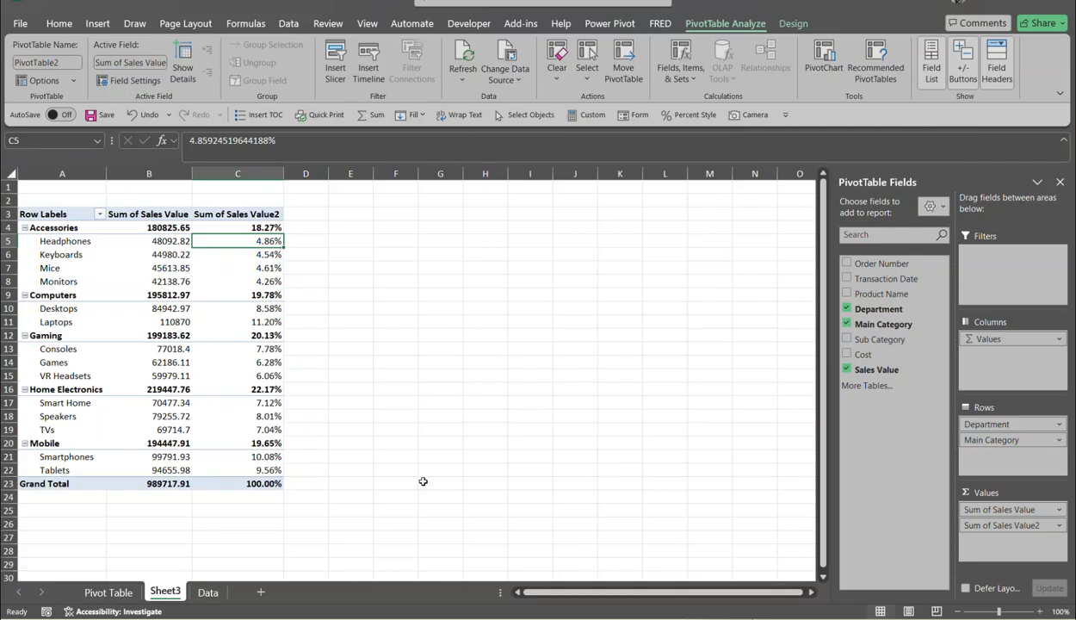
- Launch Calculator by running calc from the Win+R Run dialog
key("super+r")
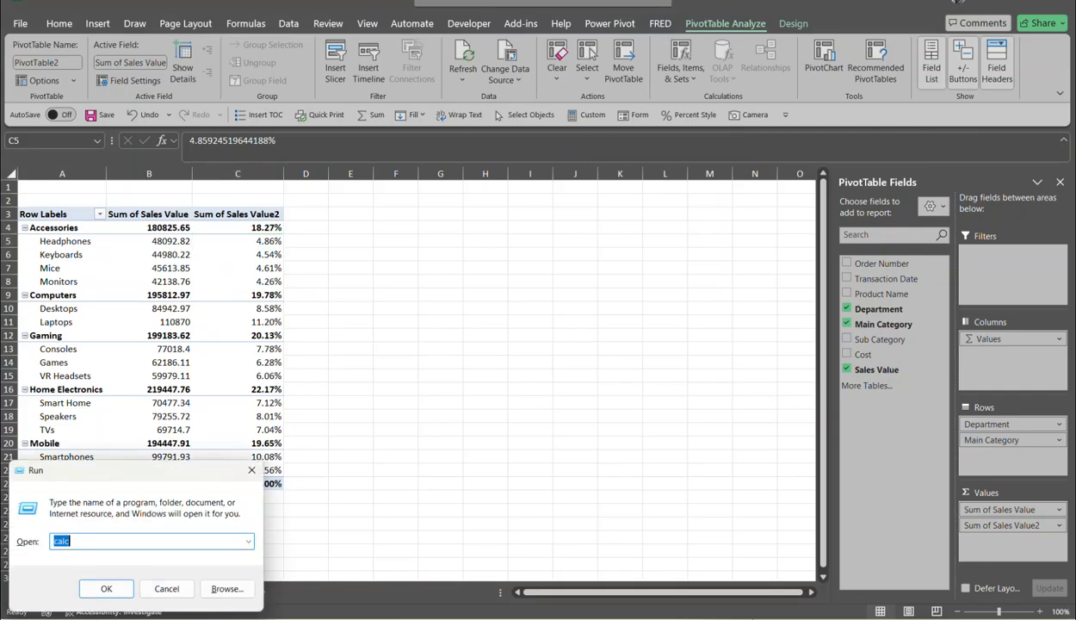
left_click(107, 588)
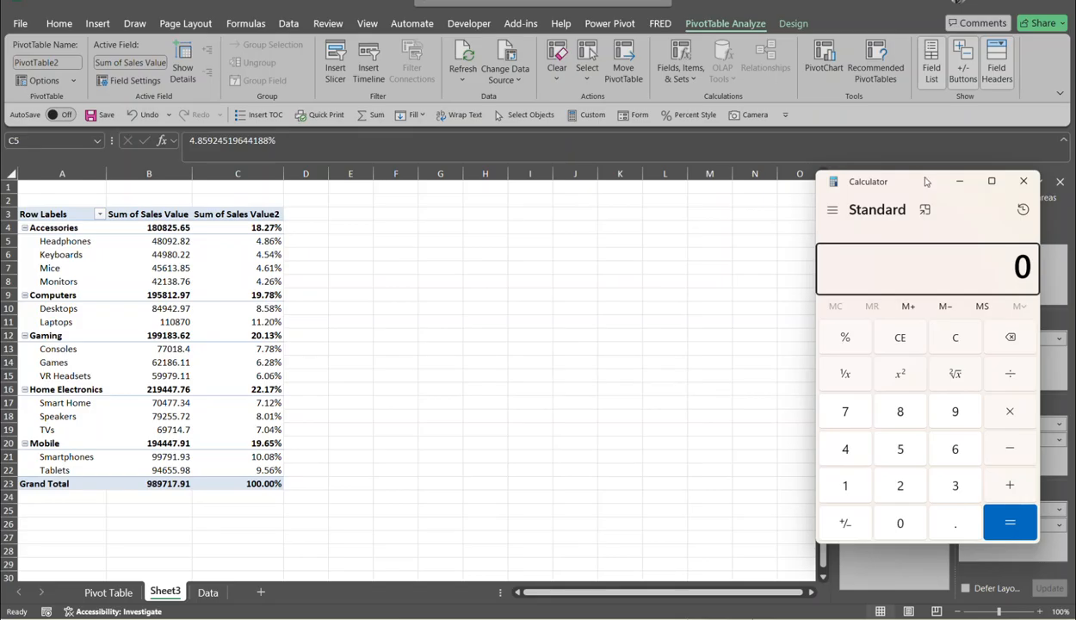
- Compute 48,092.82 ÷ 989,717.91 × 100 ≈ 4.859 to verify Headphones' 4.86%, then close Calculator
type("48,09")
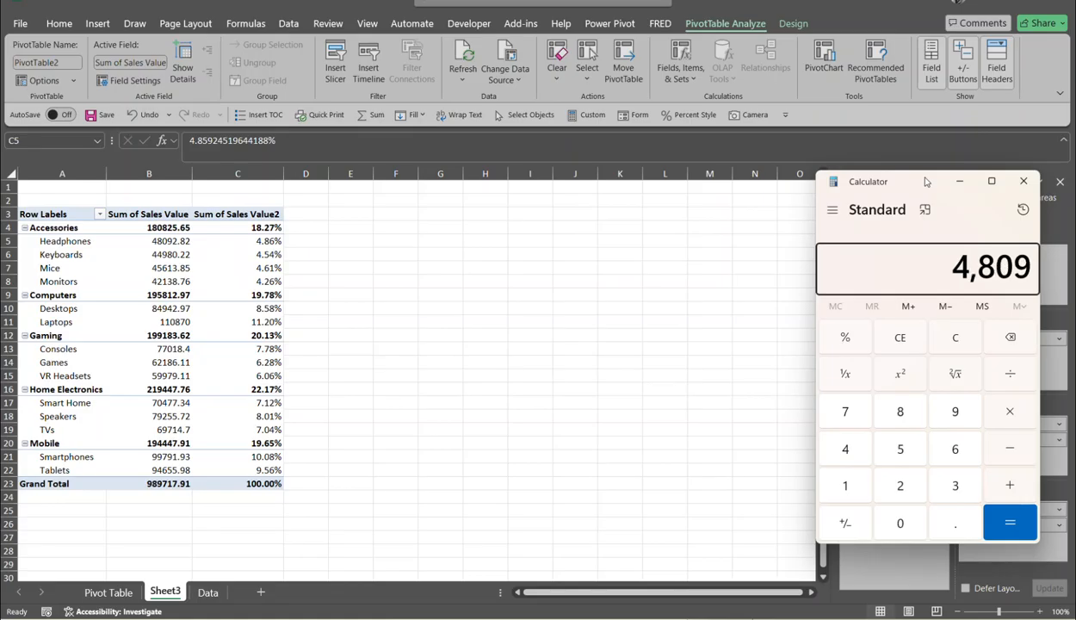
type("2.82")
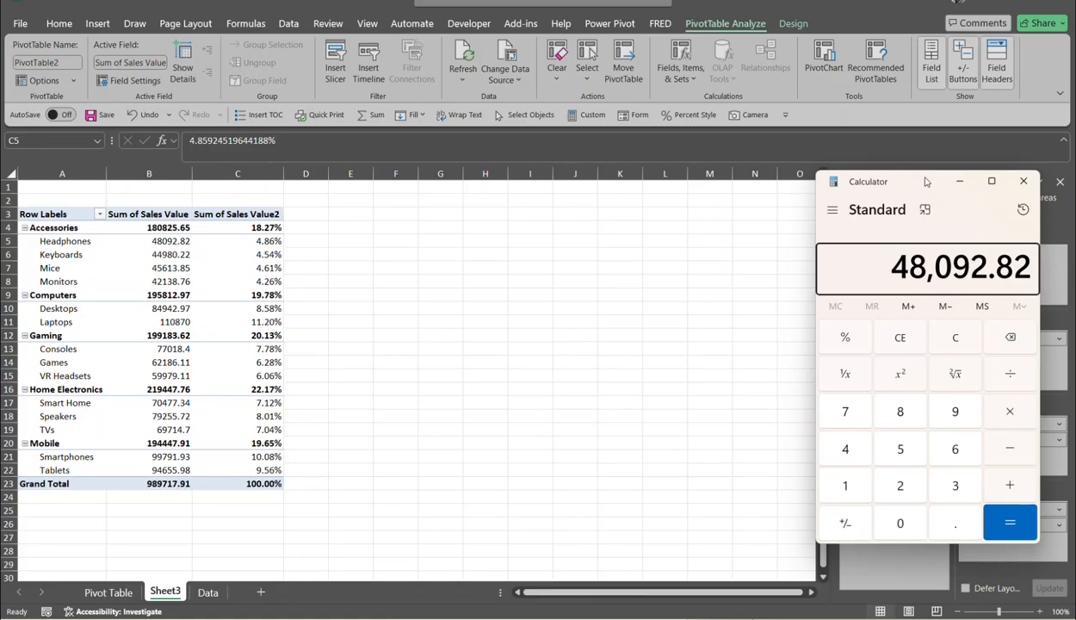
key("slash")
type("989")
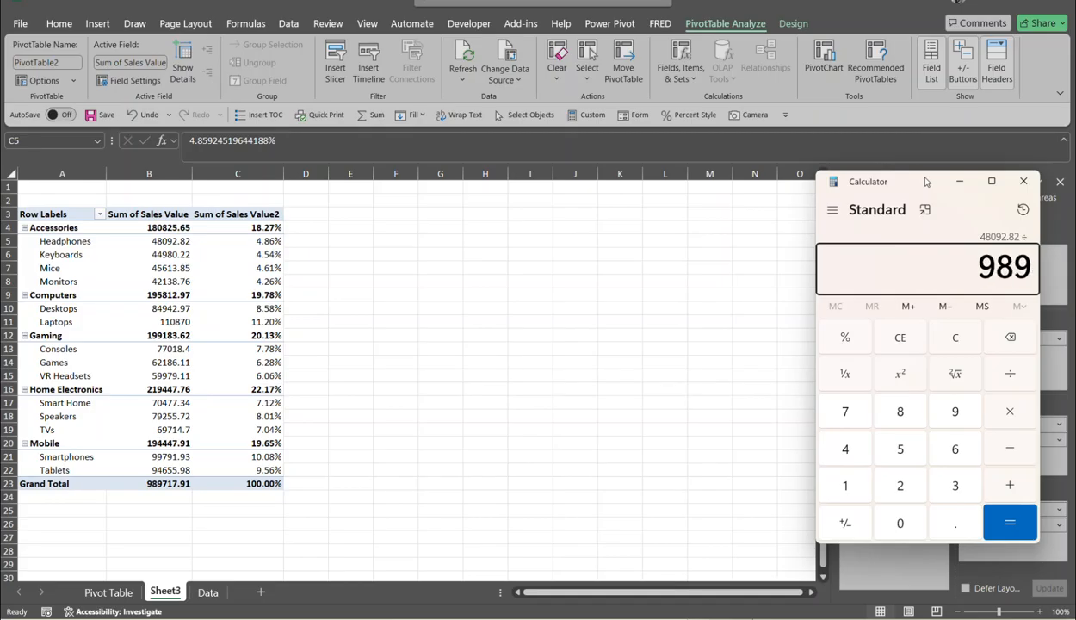
type(",717")
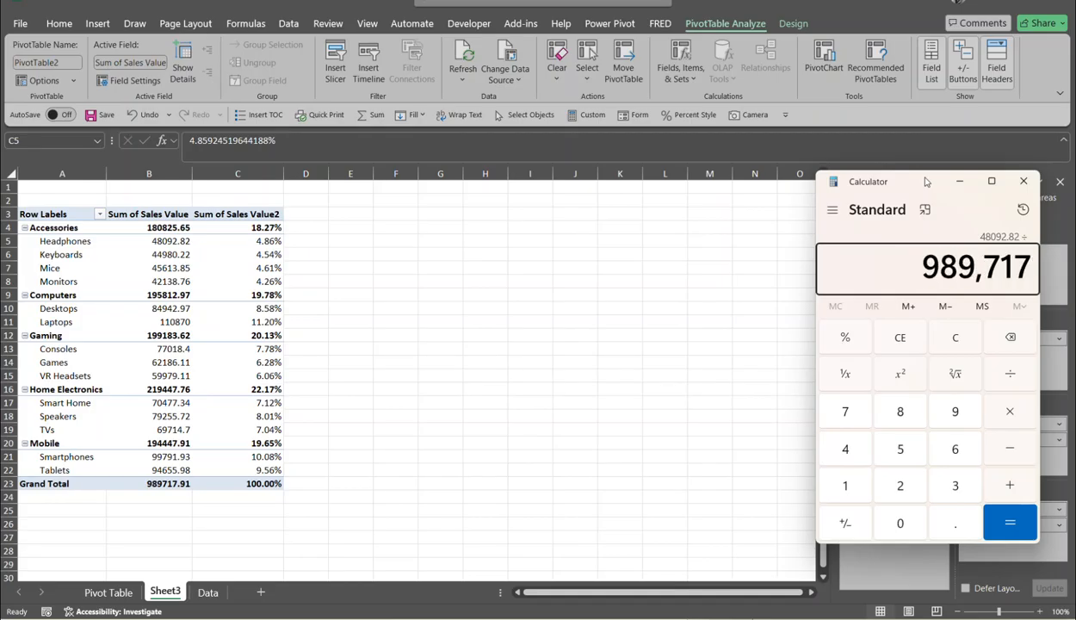
type(".91")
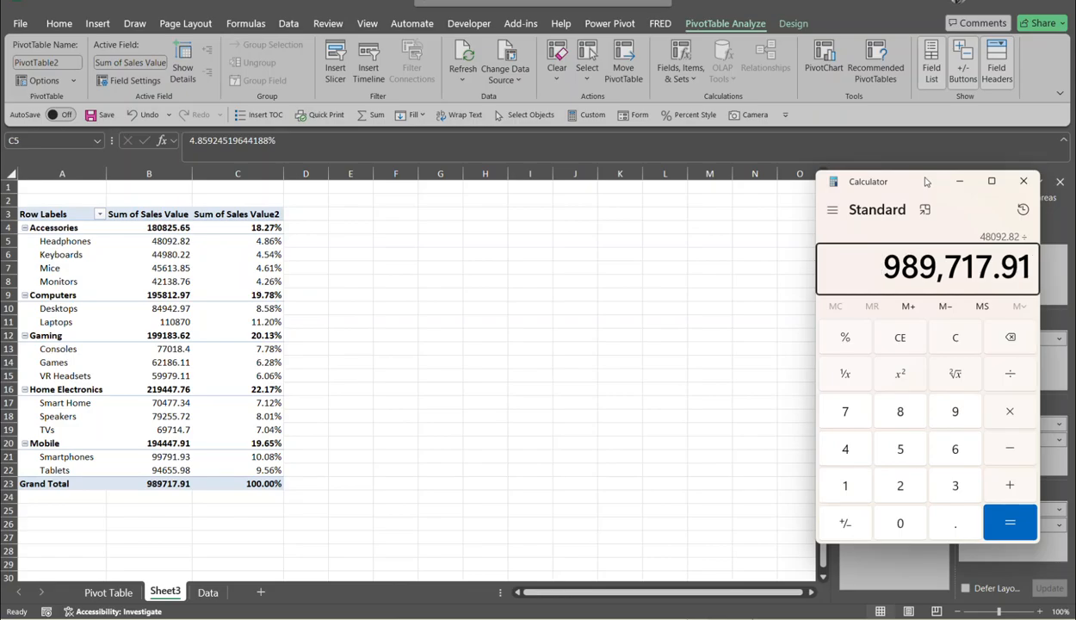
key("Return")
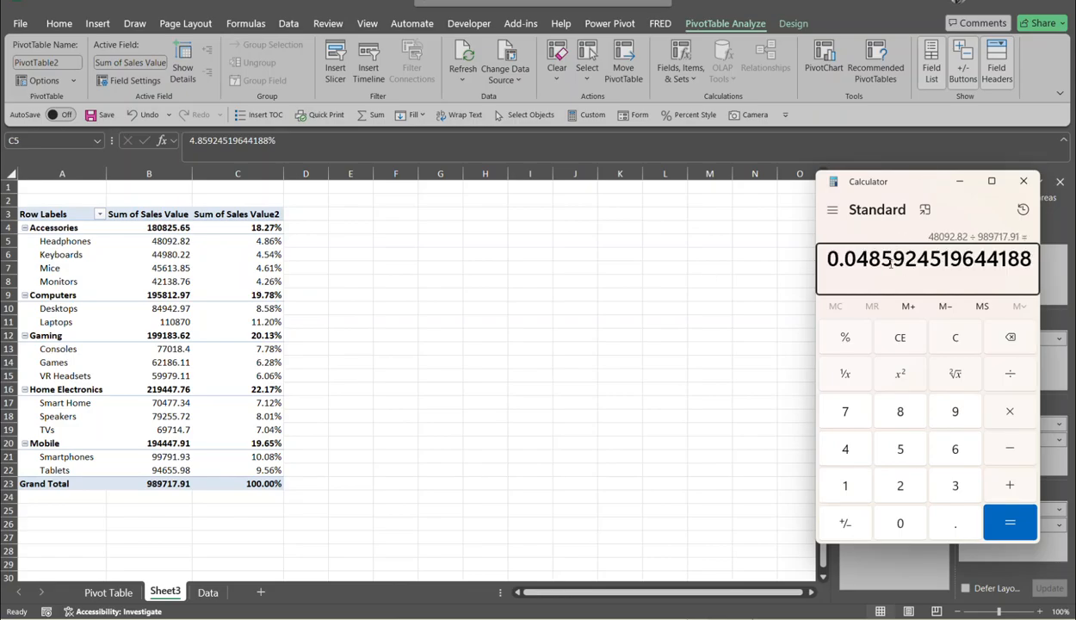
key("asterisk")
type("100")
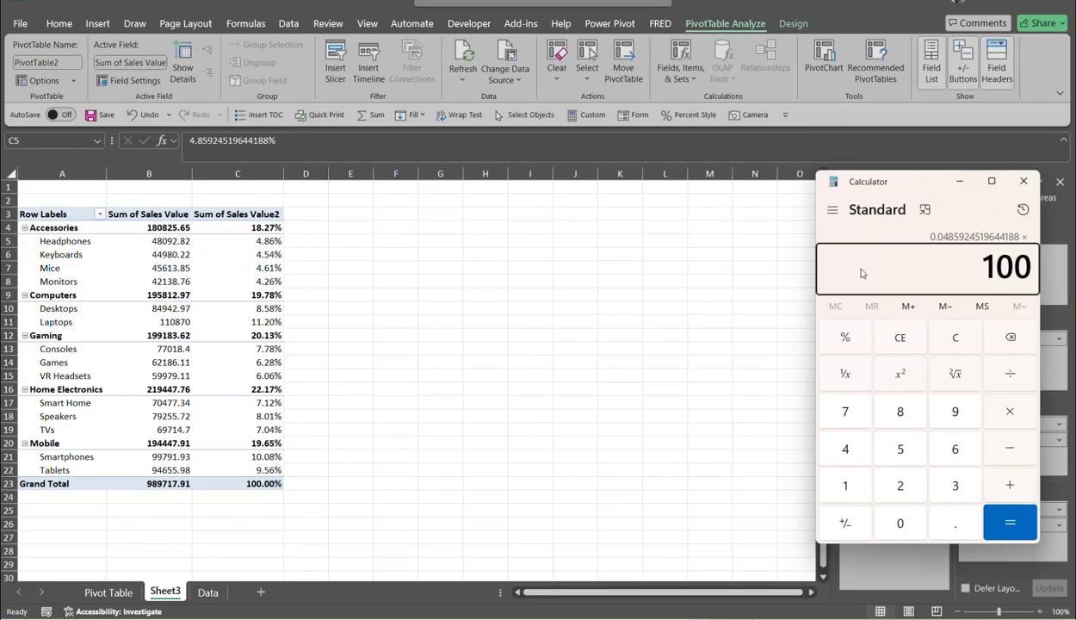
key("Return")
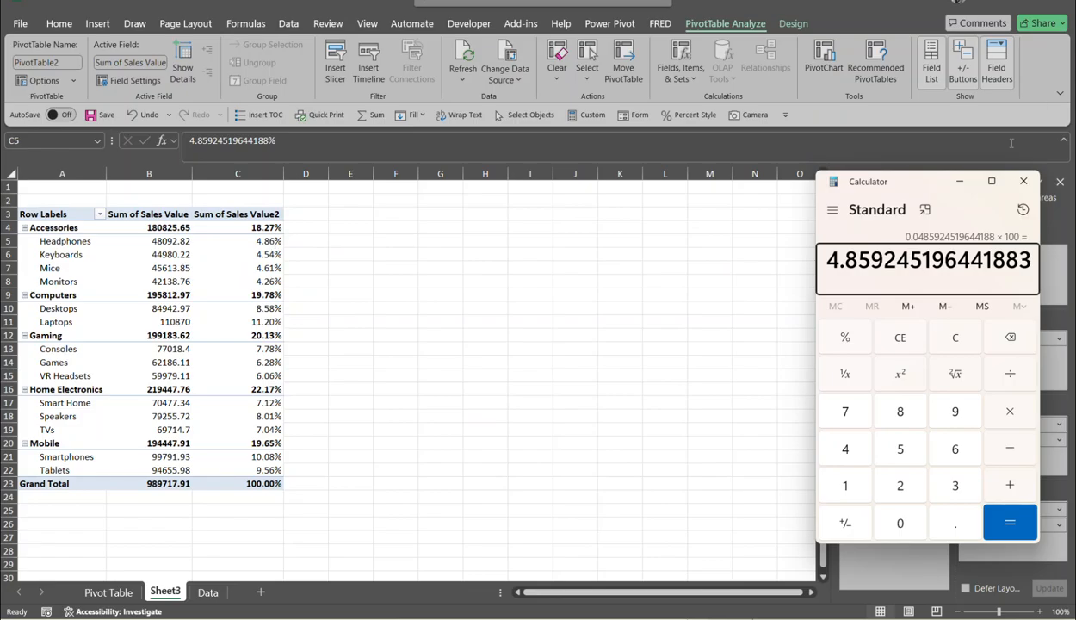
left_click(1023, 180)
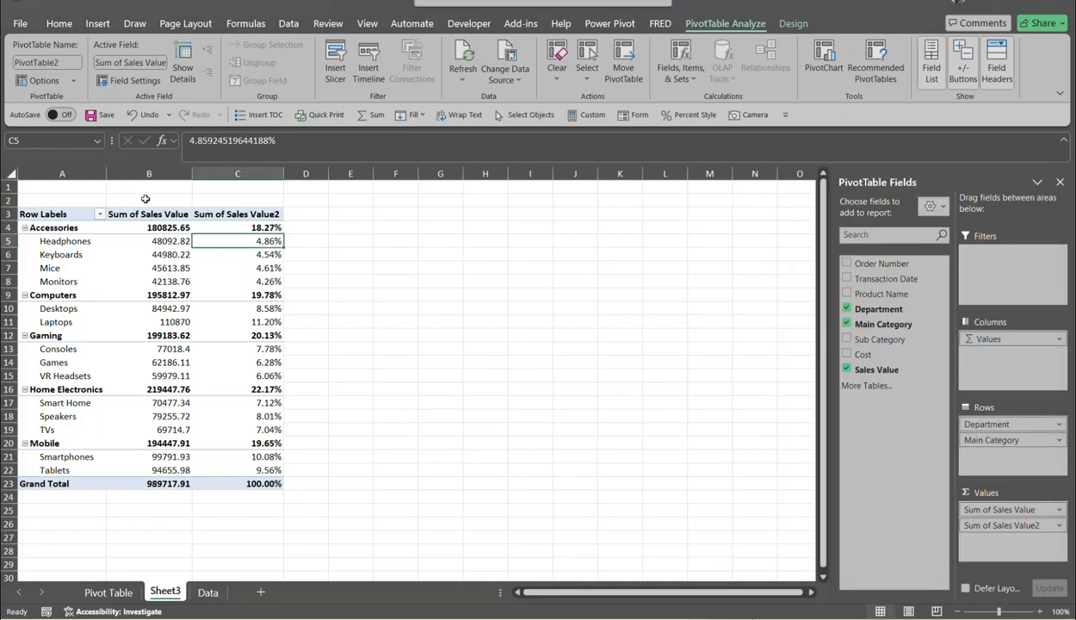
- Add Cost to the PivotTable values as a Sum of Cost column totalling 759421.6
left_click(291, 212)
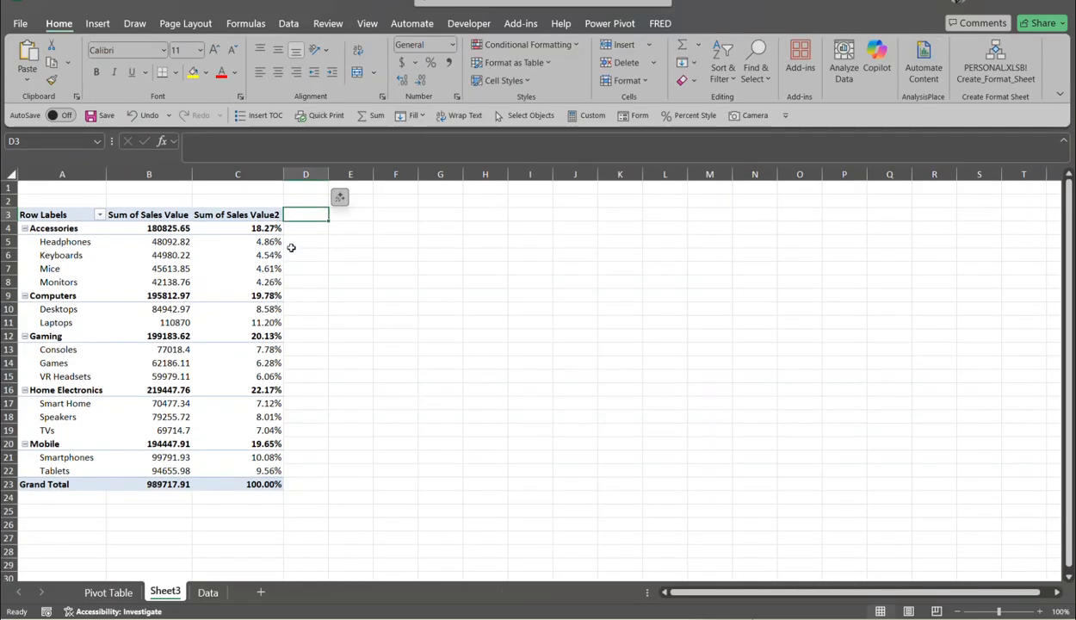
left_click(274, 217)
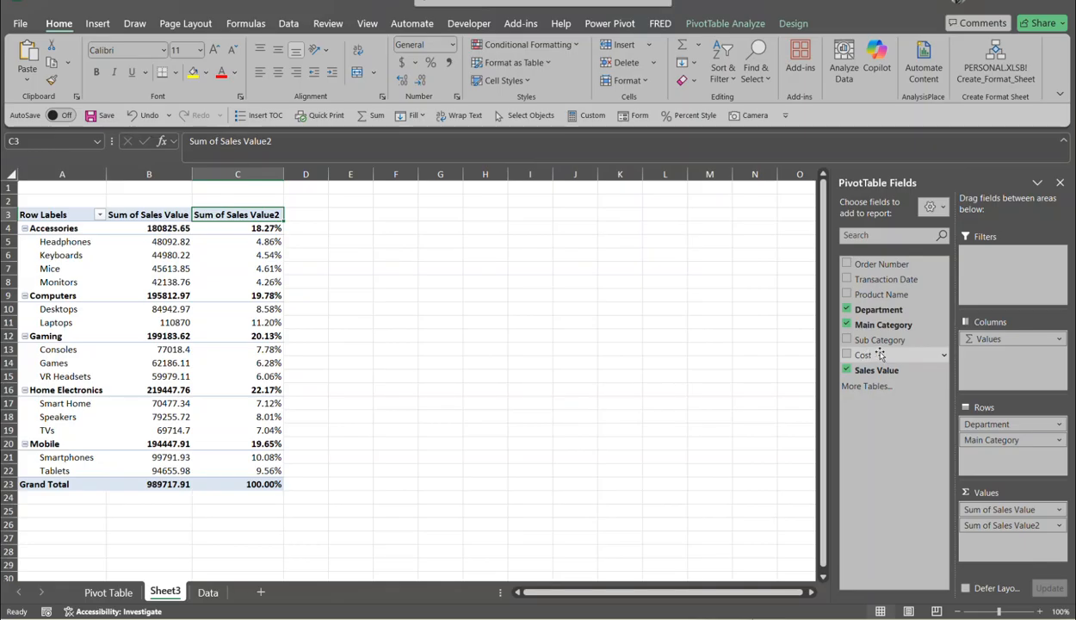
left_click_drag(870, 356, 985, 542)
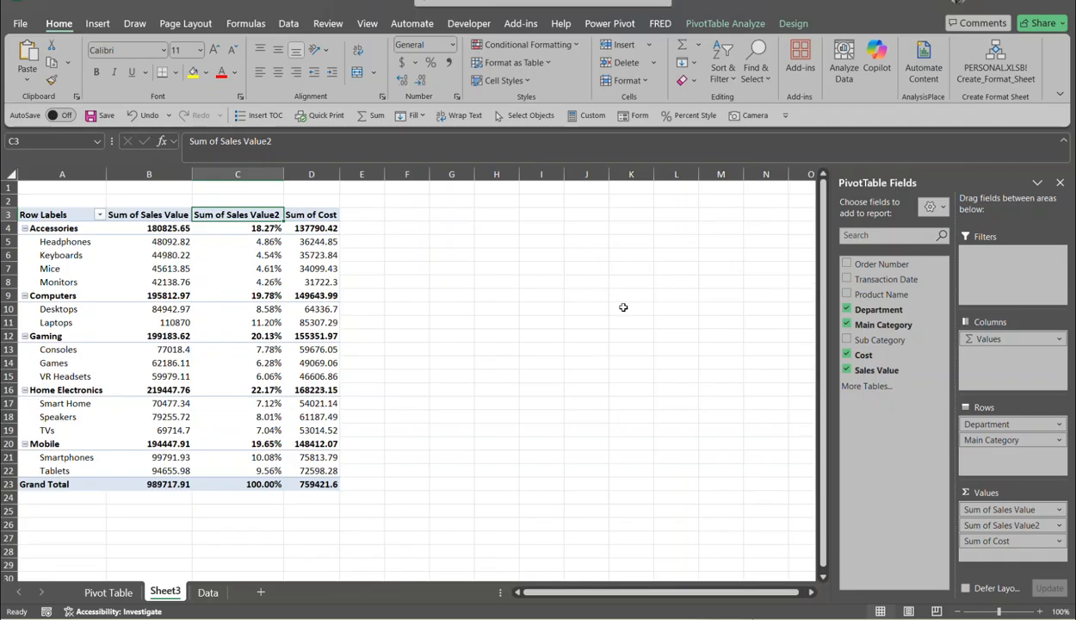
left_click(77, 618)
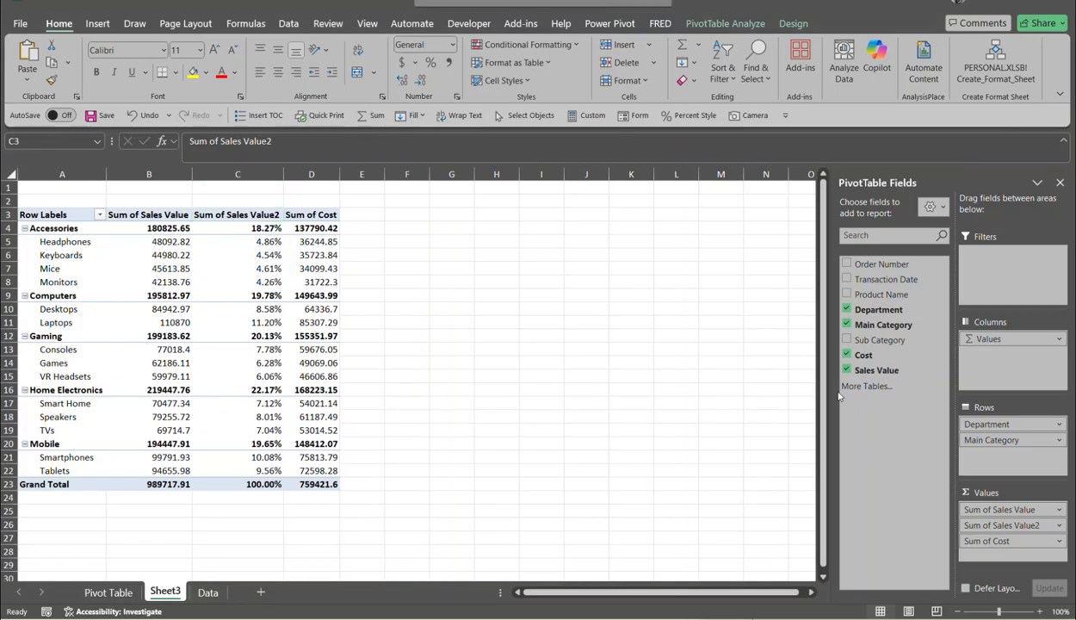
- Add Cost to Values again and summarize it as Average of Cost2 in Value Field Settings
left_click(864, 354)
left_click_drag(871, 355, 998, 561)
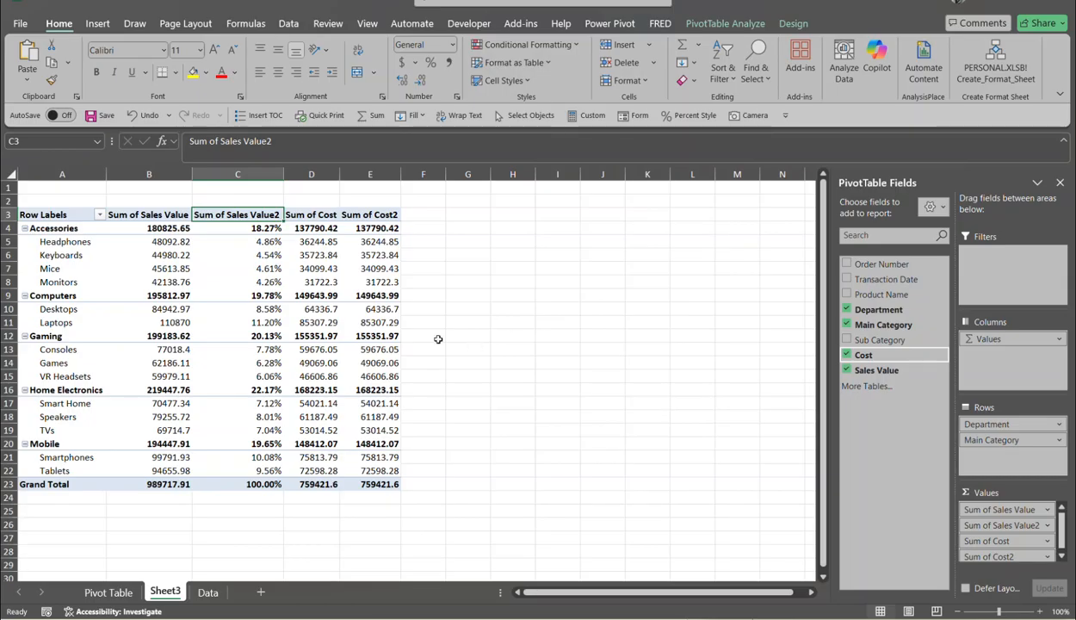
left_click(1007, 557)
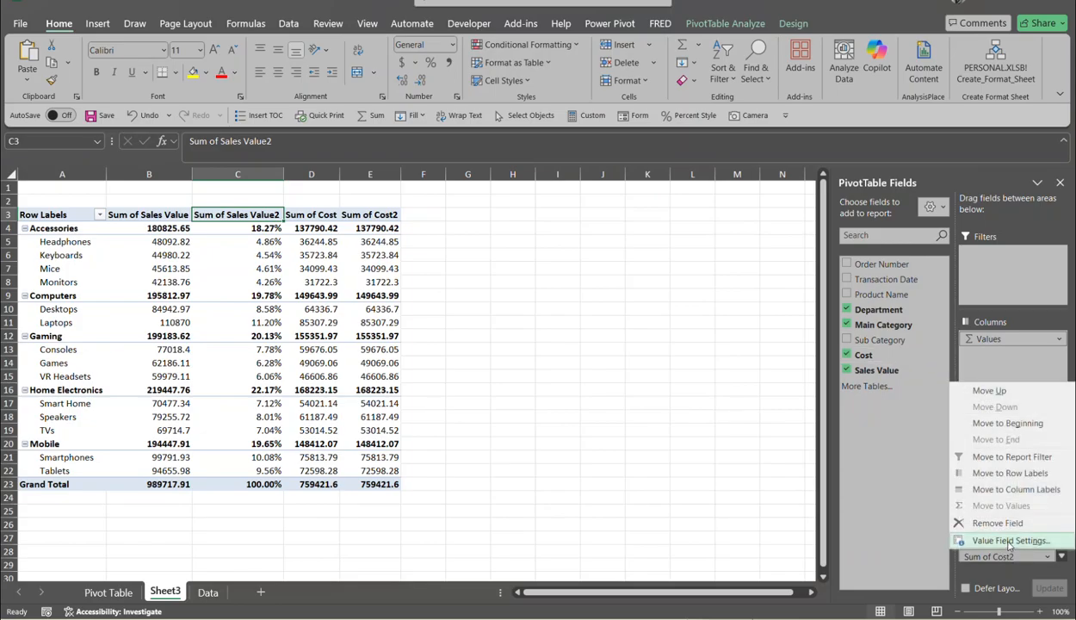
left_click(1009, 541)
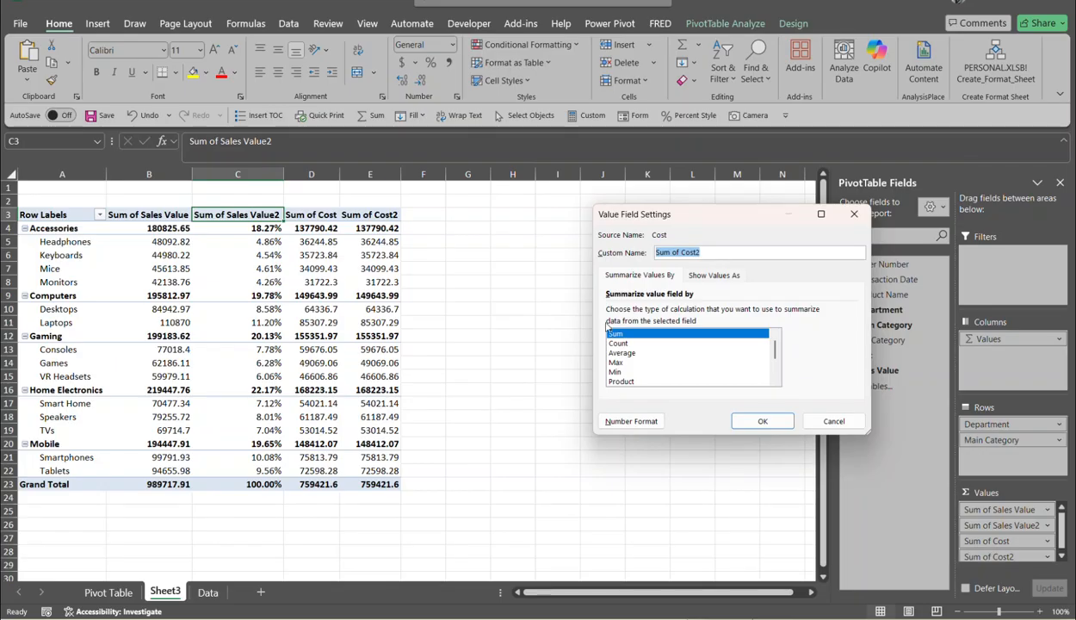
left_click(621, 353)
left_click(761, 420)
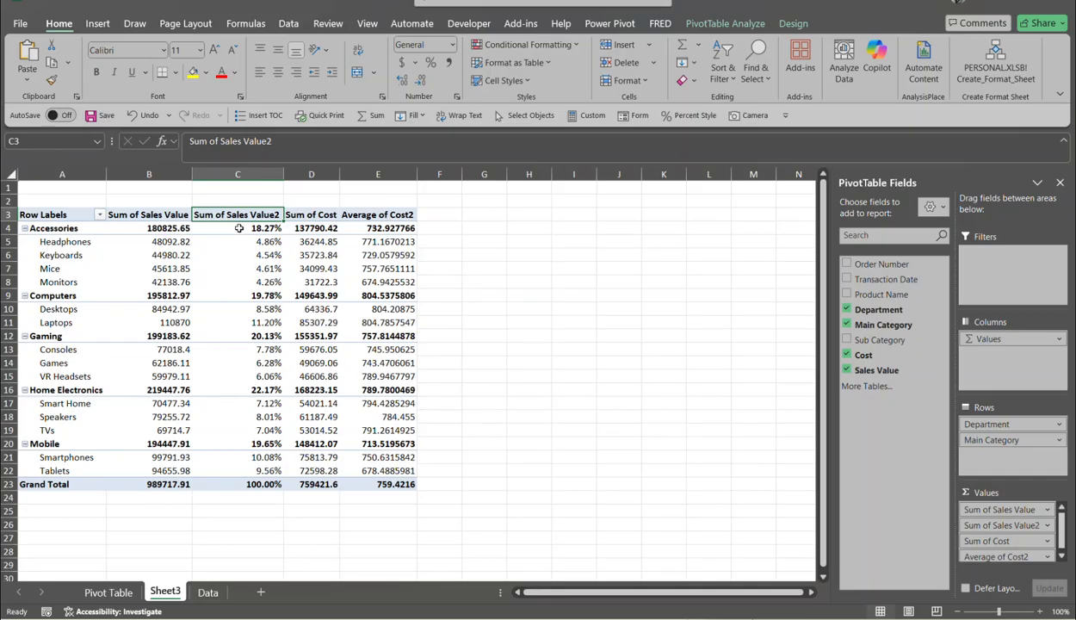
mouse_move(239, 228)
- Add a third Sales Value column and drill into the Accessories total in D4
mouse_move(847, 368)
left_mouse_down()
mouse_move(992, 395)
mouse_move(1024, 485)
mouse_move(999, 484)
mouse_move(996, 539)
left_mouse_up()
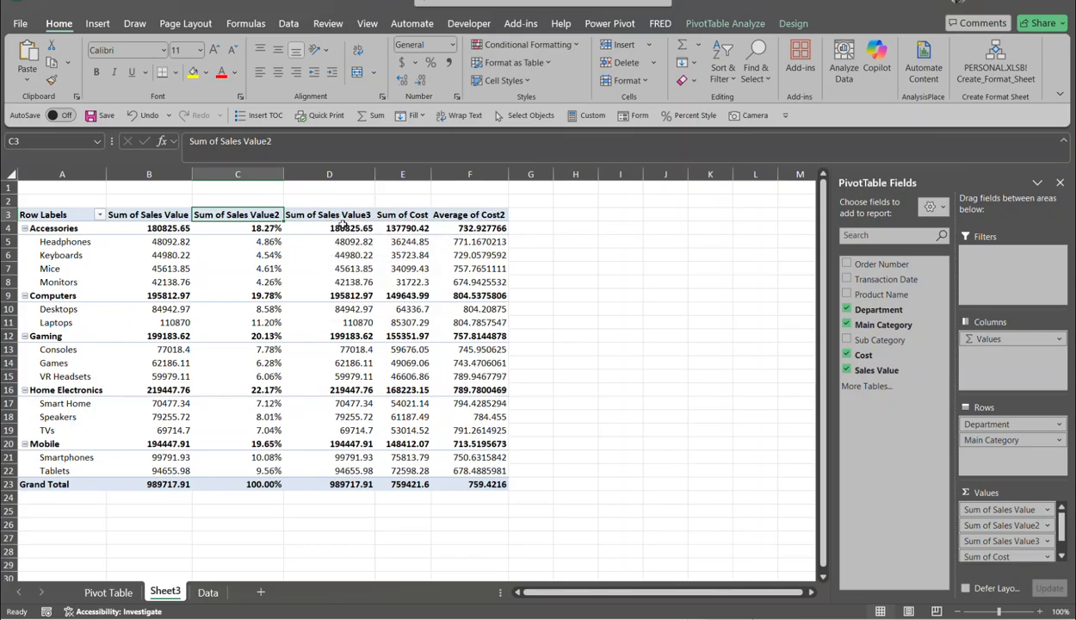
left_click(329, 228)
double_click(330, 228)
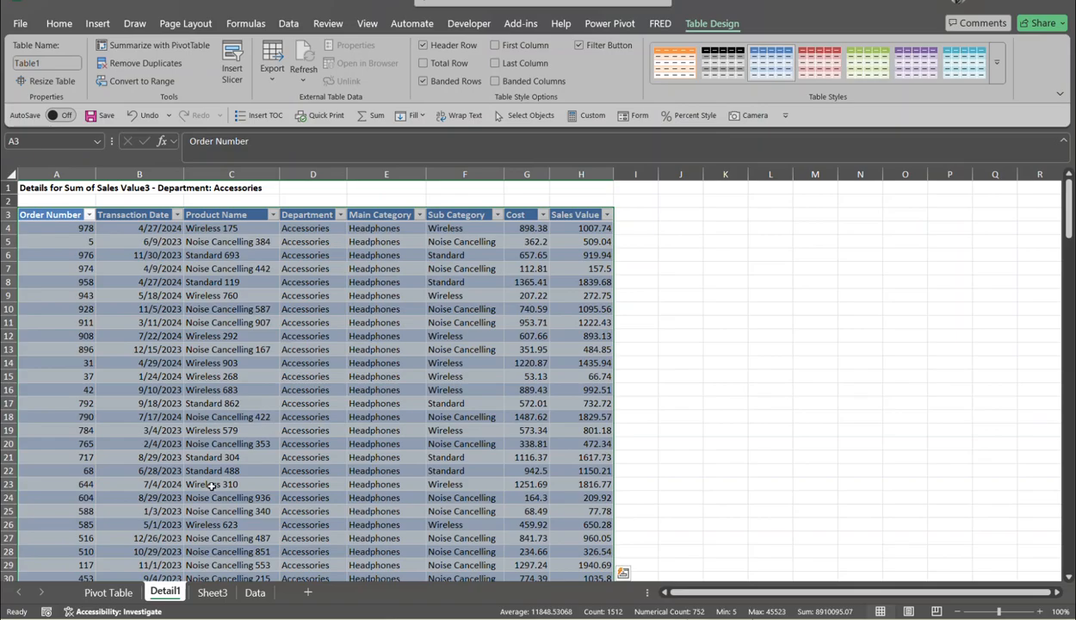
- Delete the Detail1 drill-down sheet, confirming the deletion
right_click(168, 591)
left_click(229, 394)
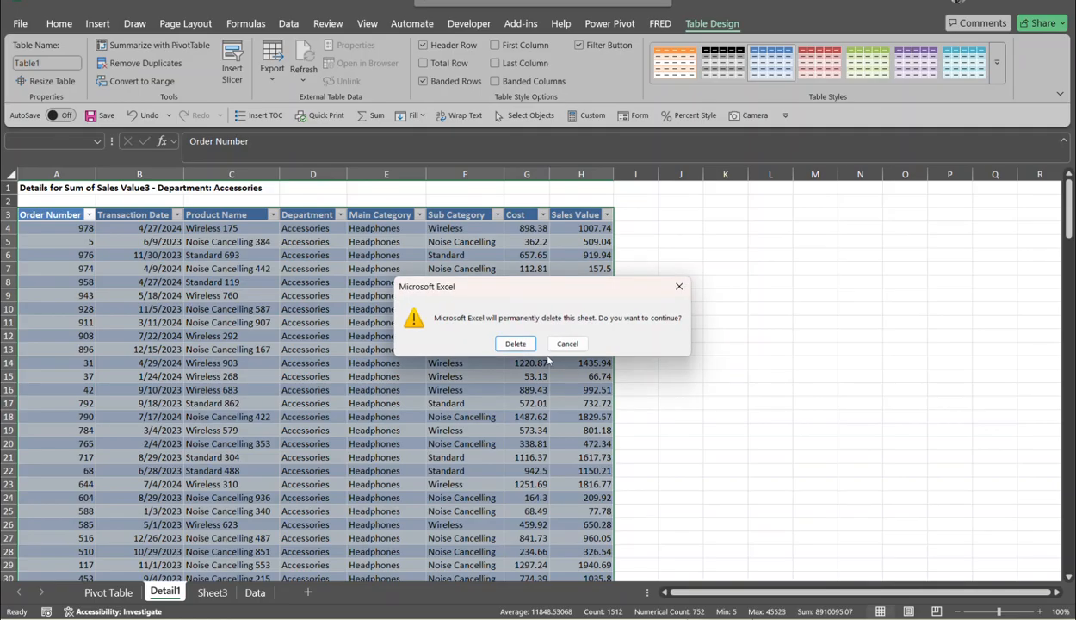
left_click(515, 343)
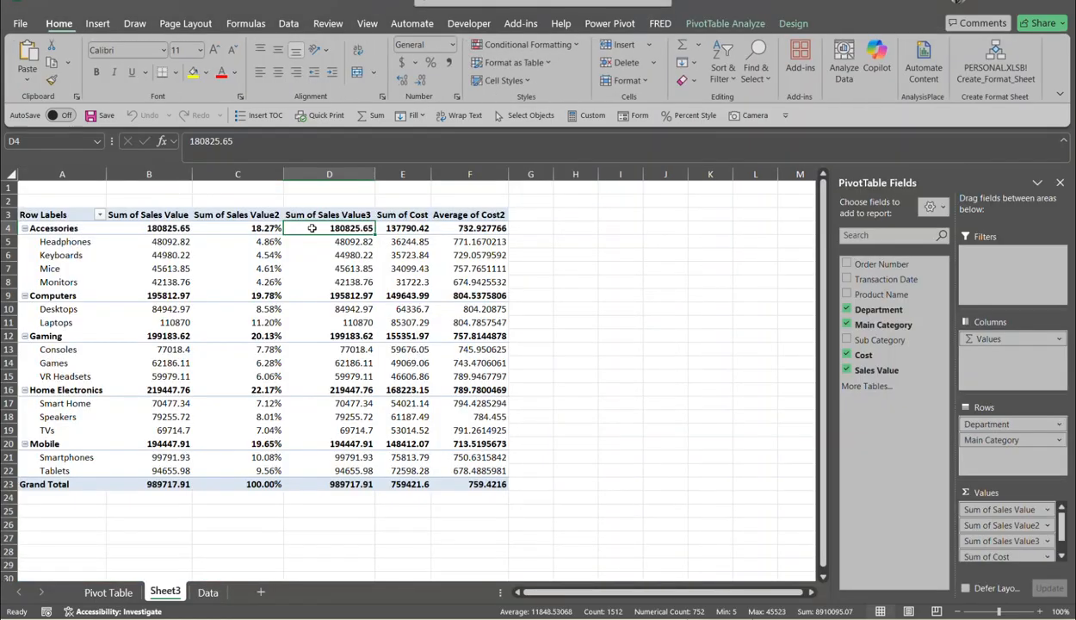
- Summarize Sum of Sales Value3 as Average, showing 989.71791 overall
double_click(339, 215)
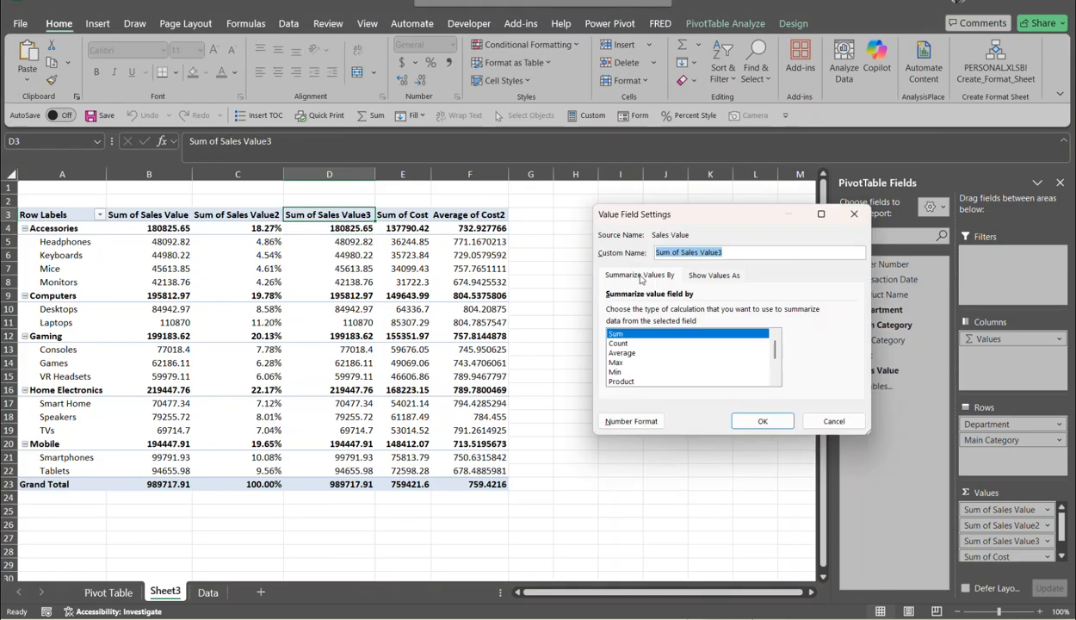
left_click(618, 353)
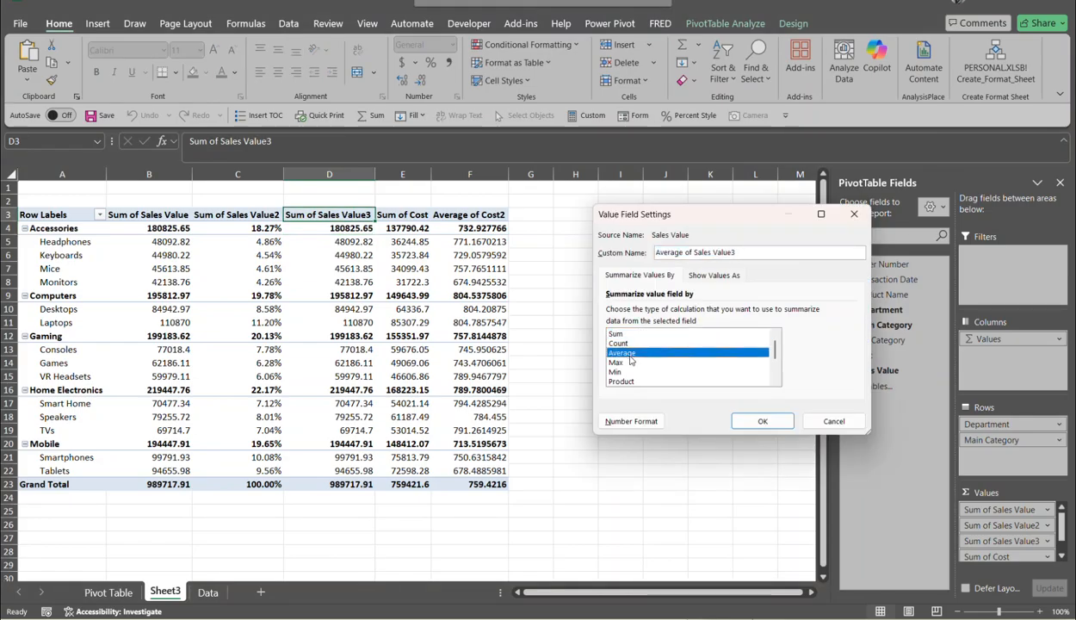
left_click(768, 421)
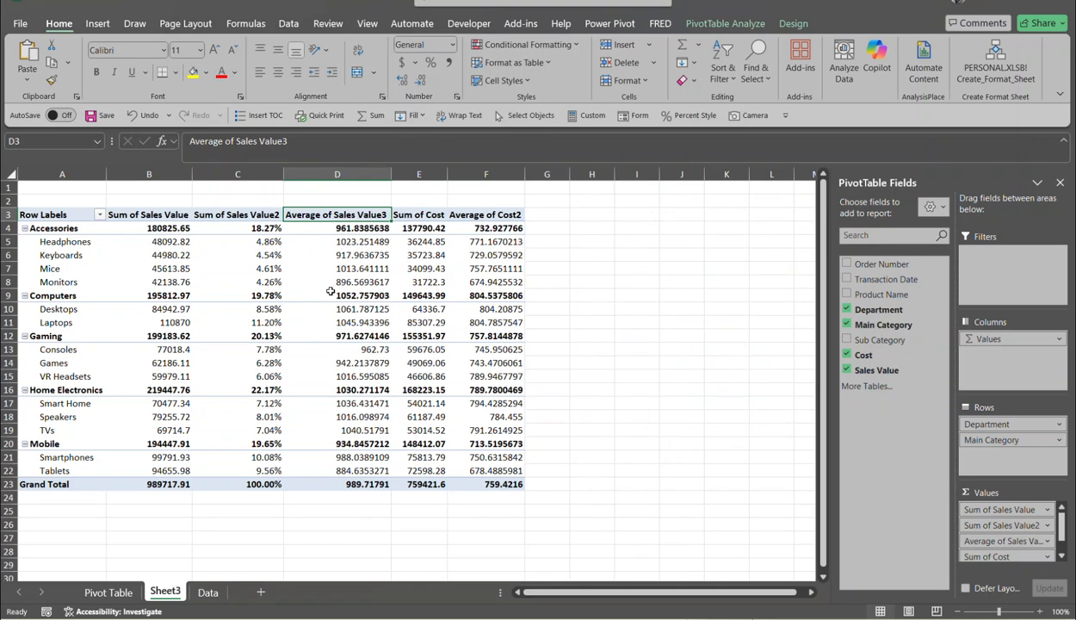
mouse_move(329, 292)
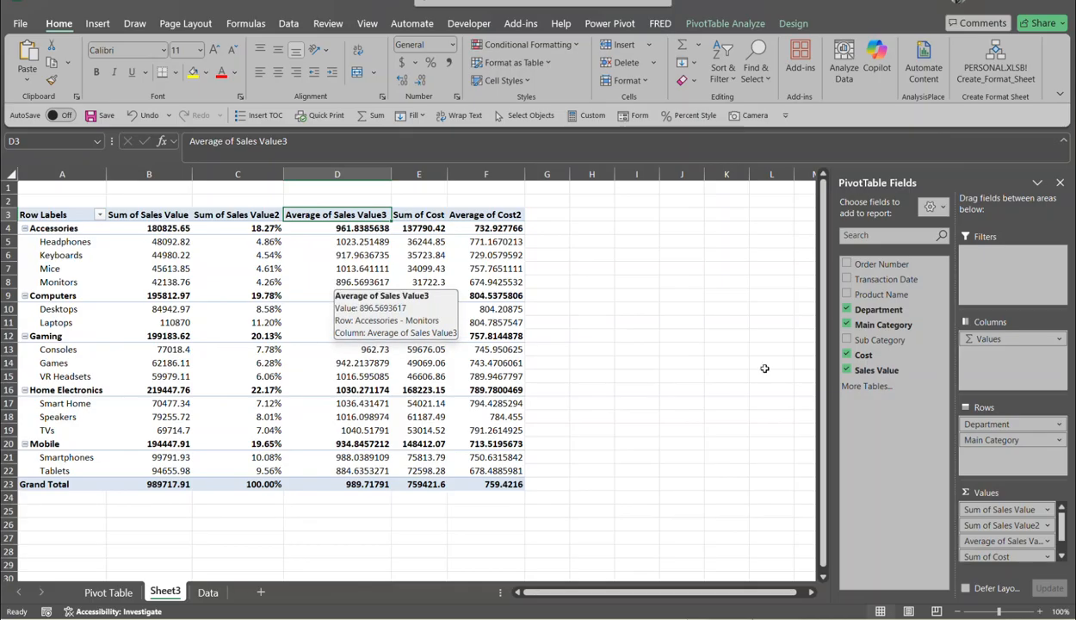
- Add Order Number to Values and summarize it as Count, giving 1000 orders overall
left_click_drag(893, 268, 1000, 565)
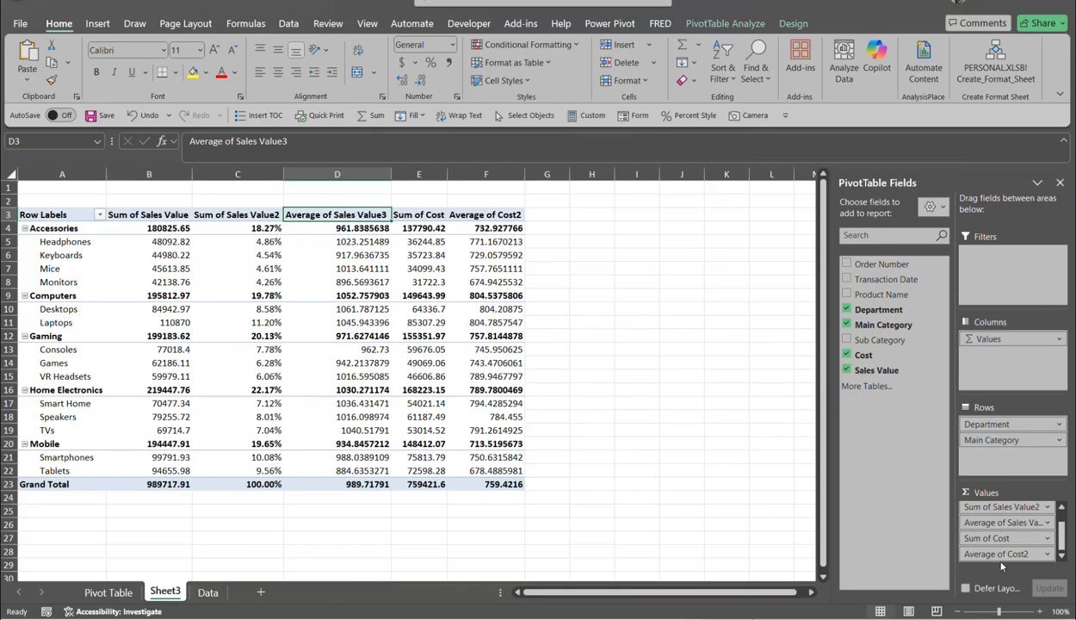
left_click_drag(878, 267, 996, 559)
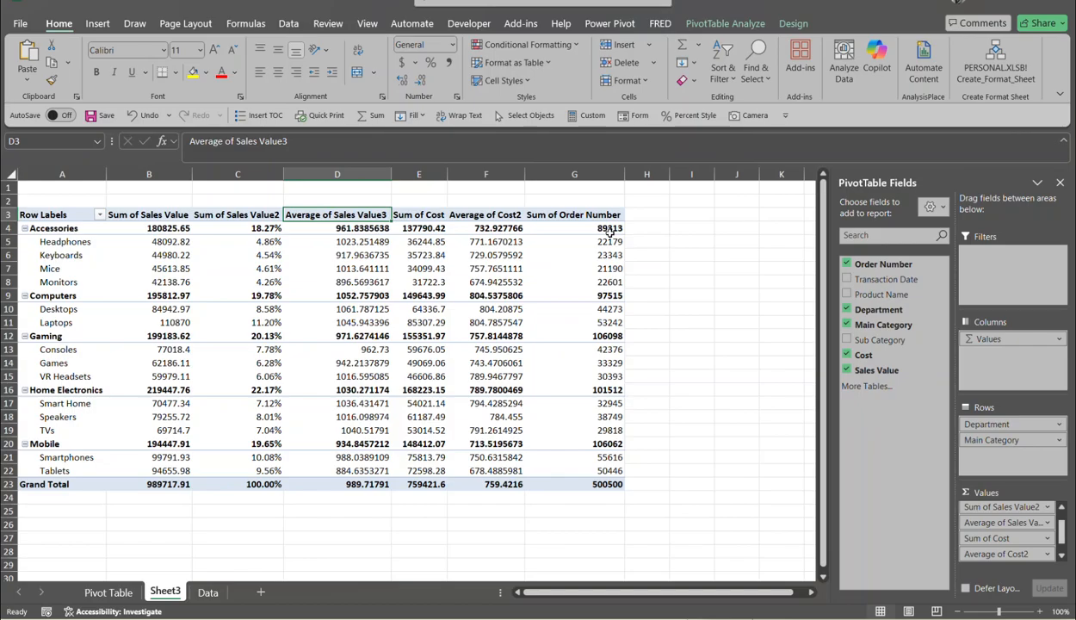
double_click(577, 216)
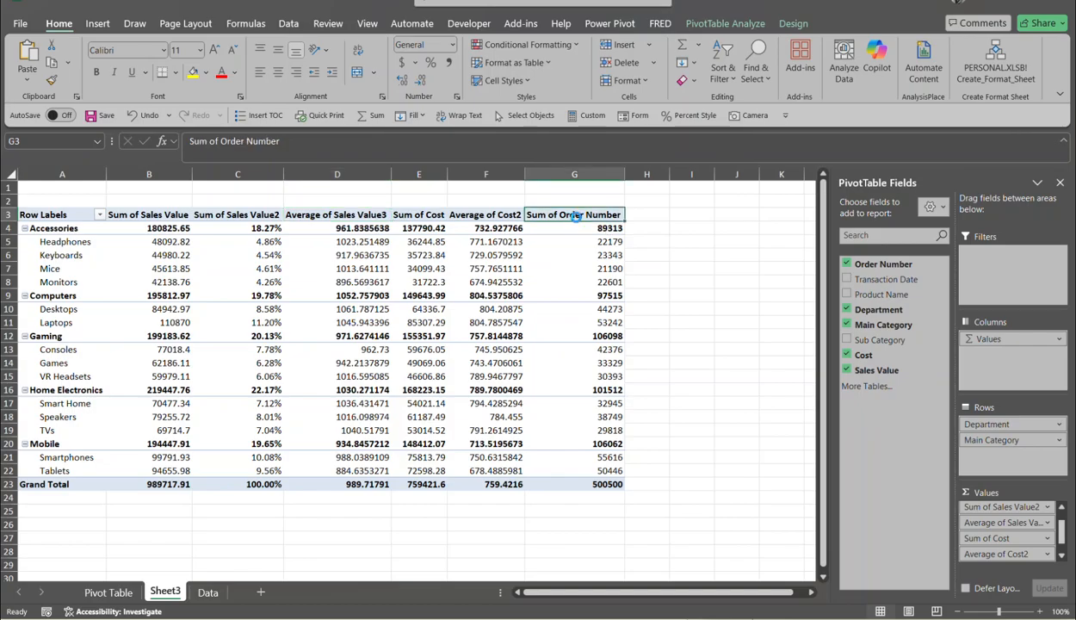
left_click(618, 341)
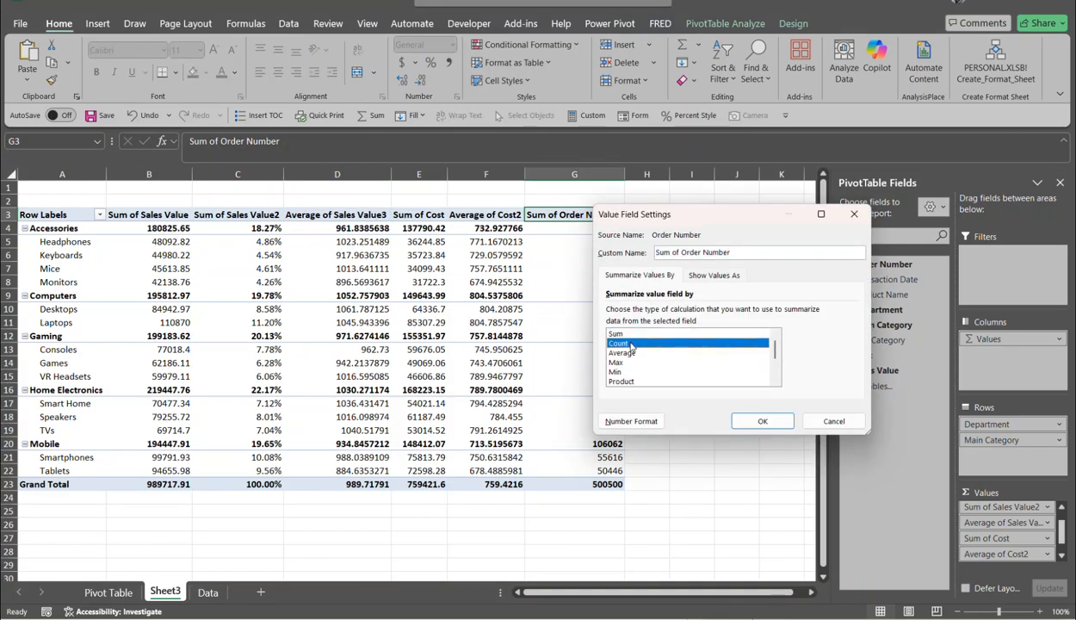
left_click(762, 421)
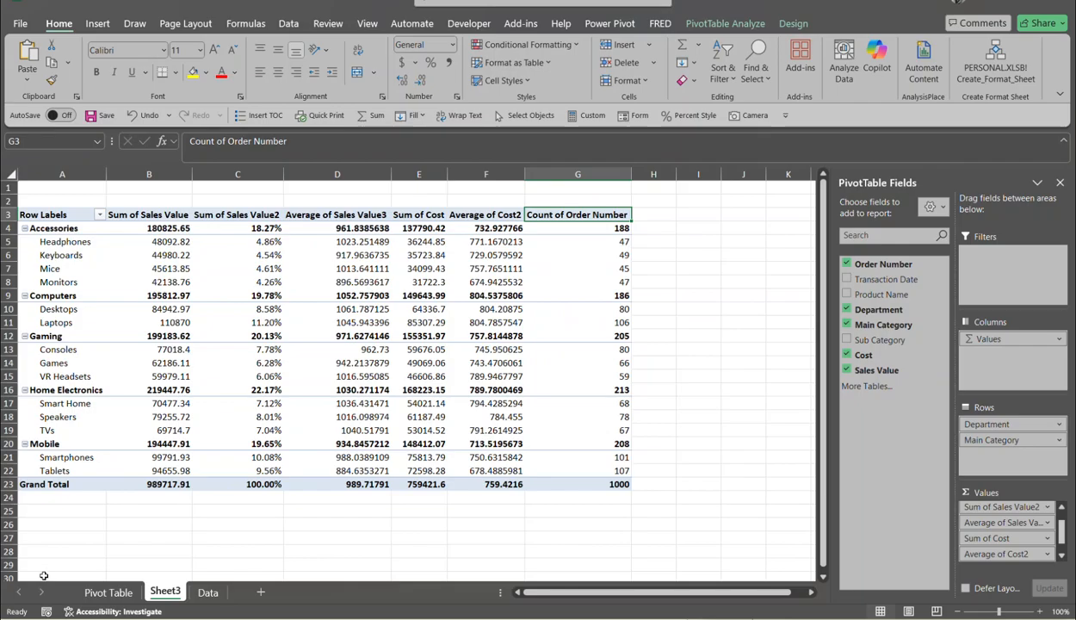
left_click(152, 594)
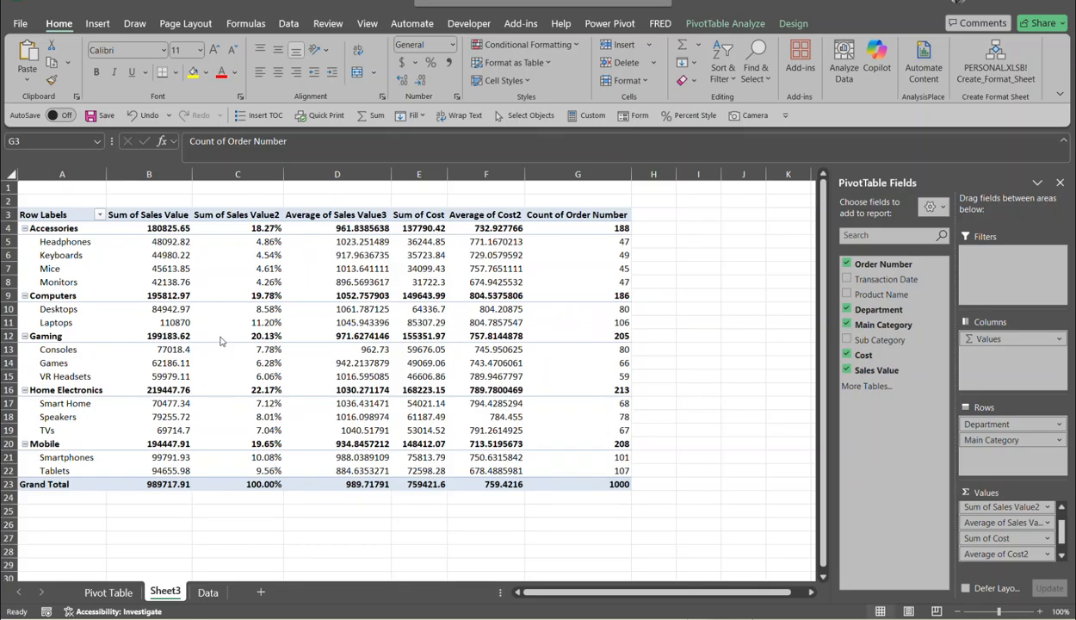
- Rename the Row Labels heading in A3 to 'Department'
left_click(56, 213)
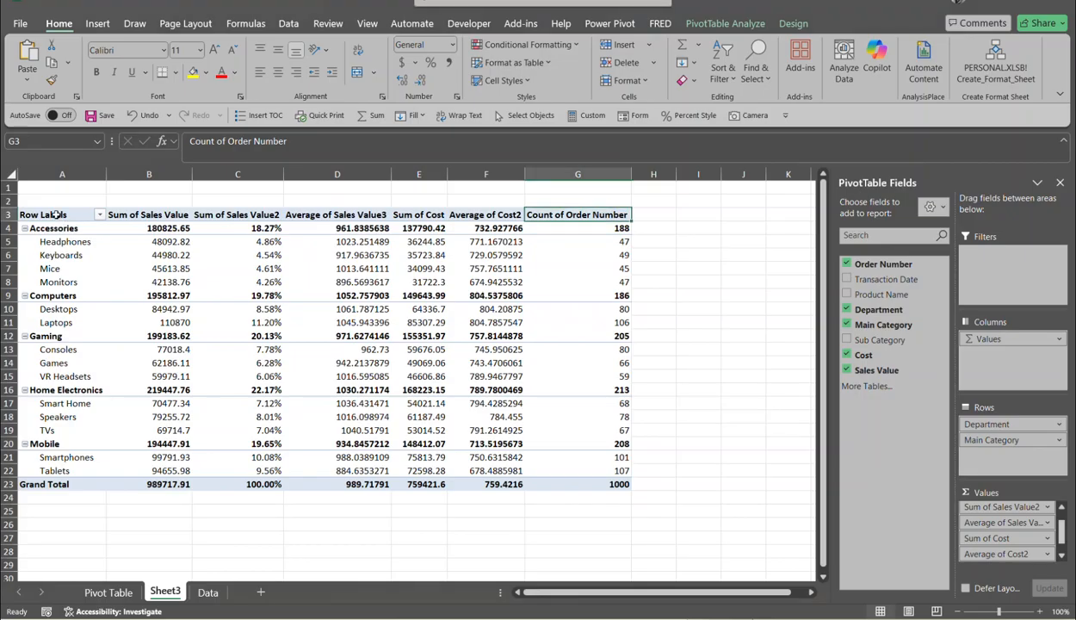
left_click(55, 214)
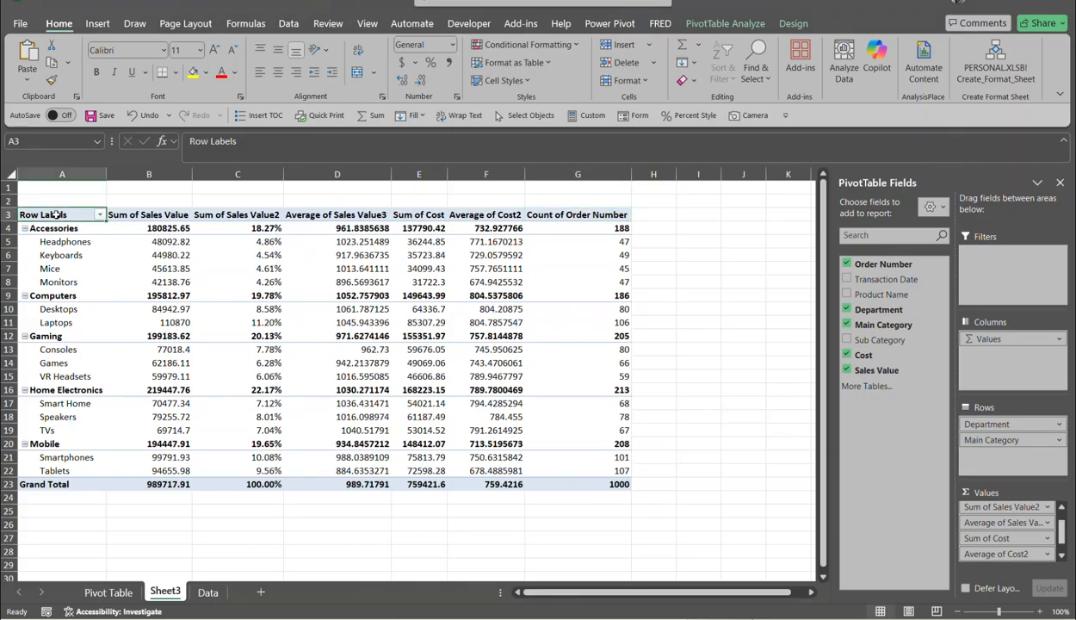
double_click(68, 216)
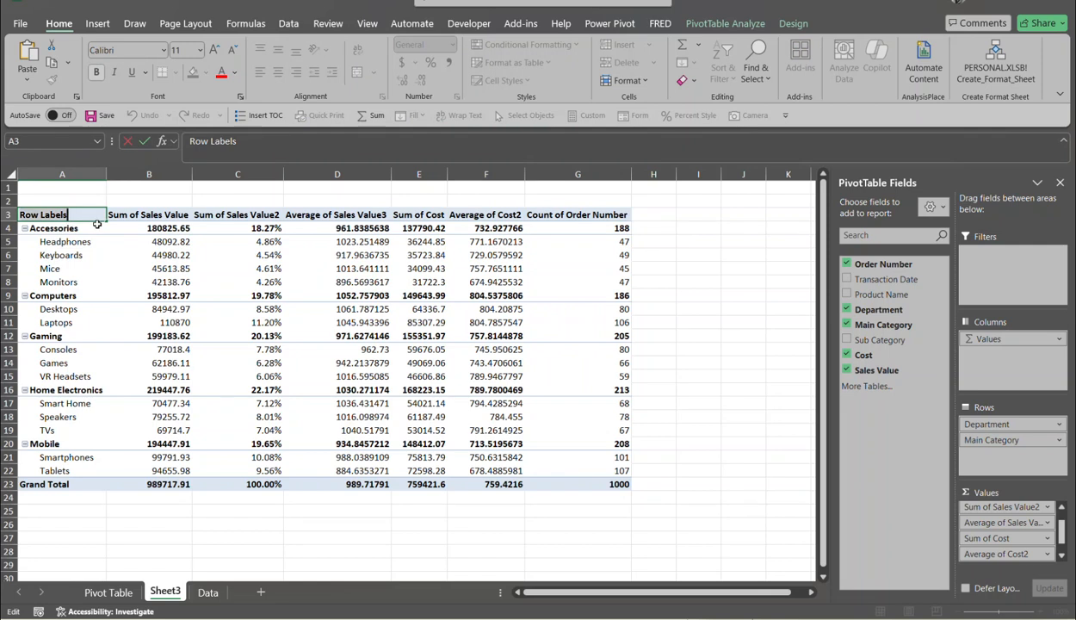
key("BackSpace")
key("BackSpace")
key("BackSpace")
key("BackSpace")
key("BackSpace")
key("BackSpace")
key("BackSpace")
key("BackSpace")
key("BackSpace")
key("BackSpace")
type("Dep")
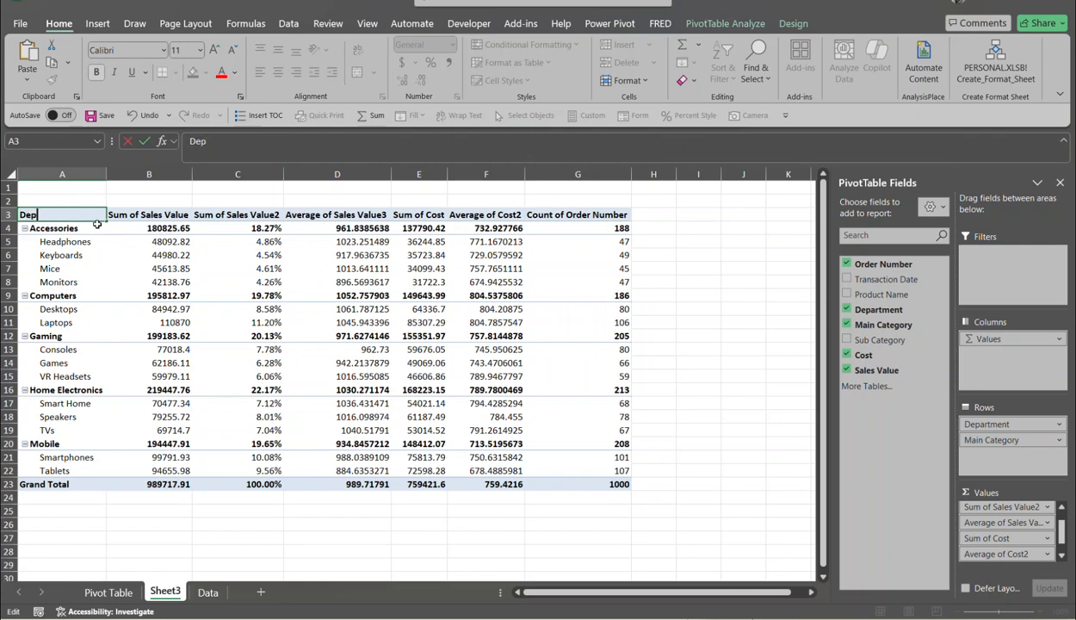
type("artment")
key("Return")
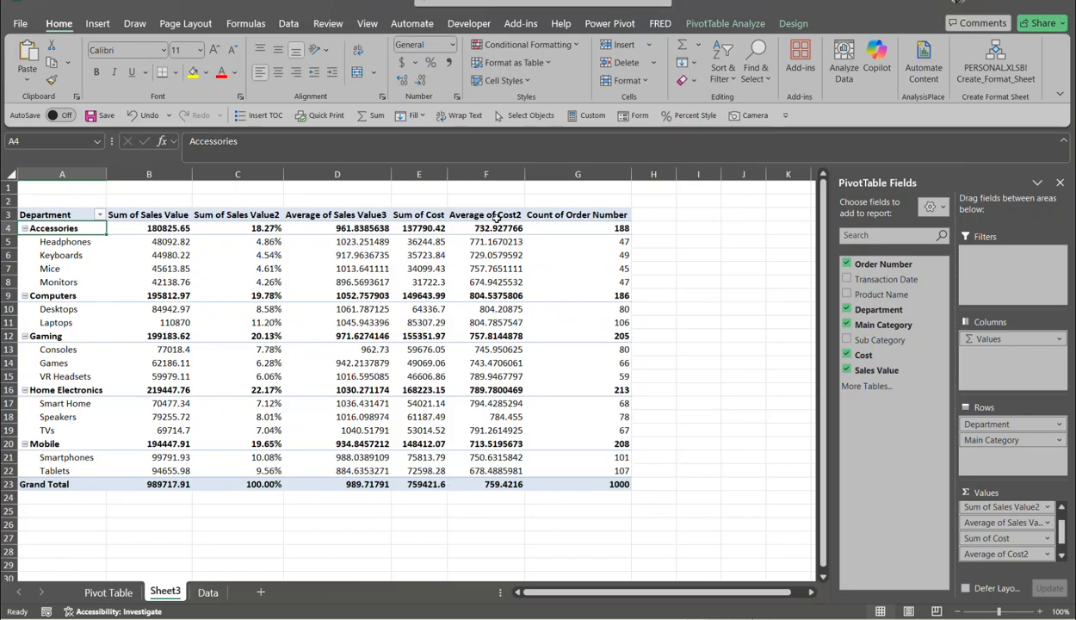
- Give the B3, C3 and D3 value fields custom names Sales, % of Sales and Average Sales
left_click(140, 215)
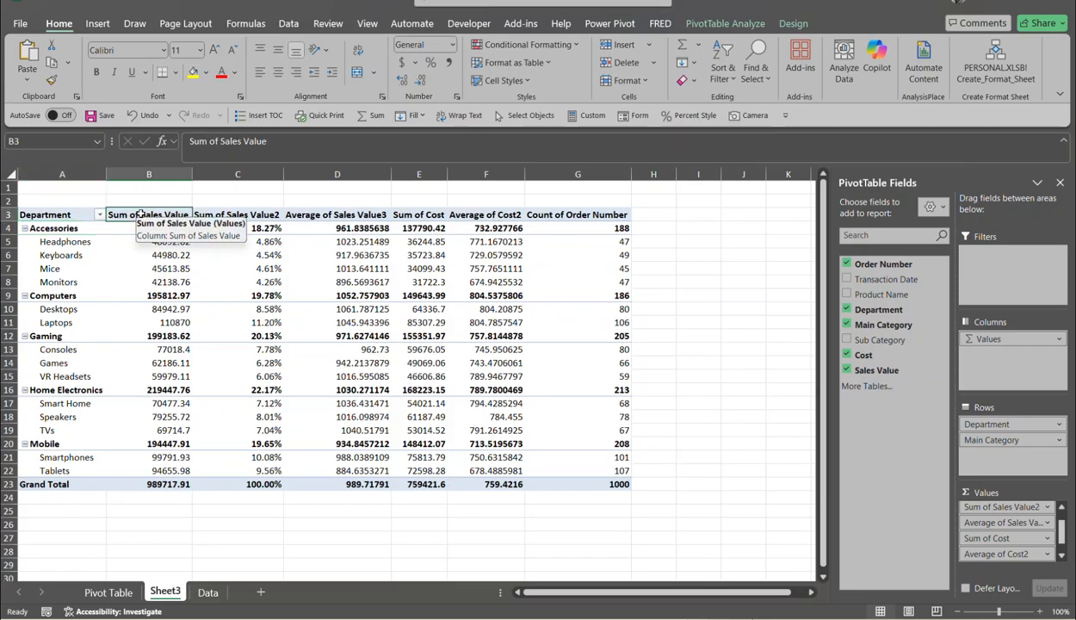
double_click(140, 215)
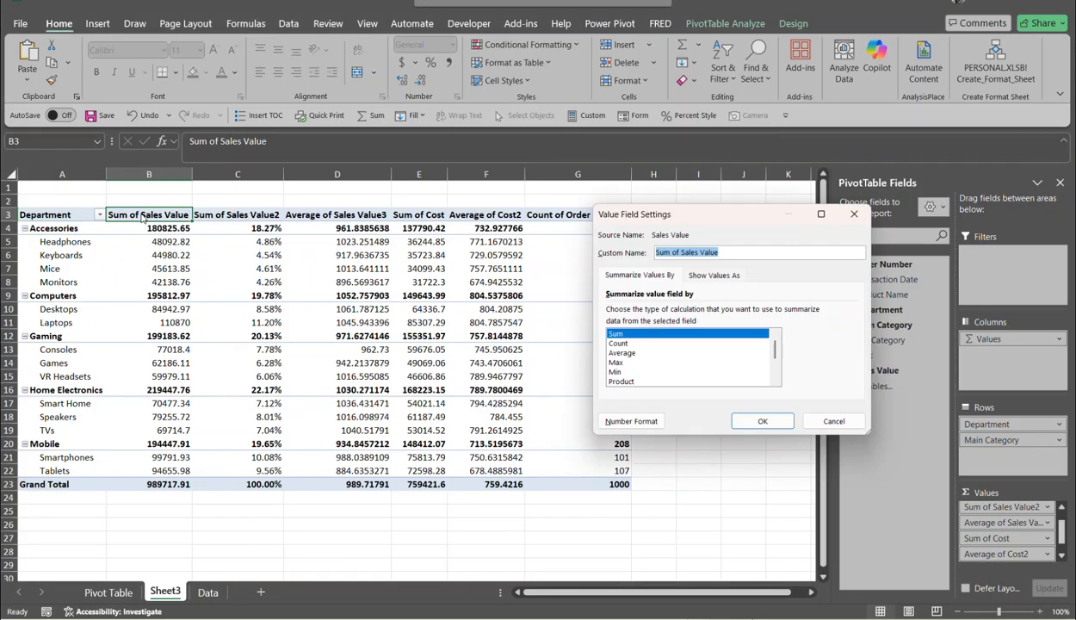
type("Sales")
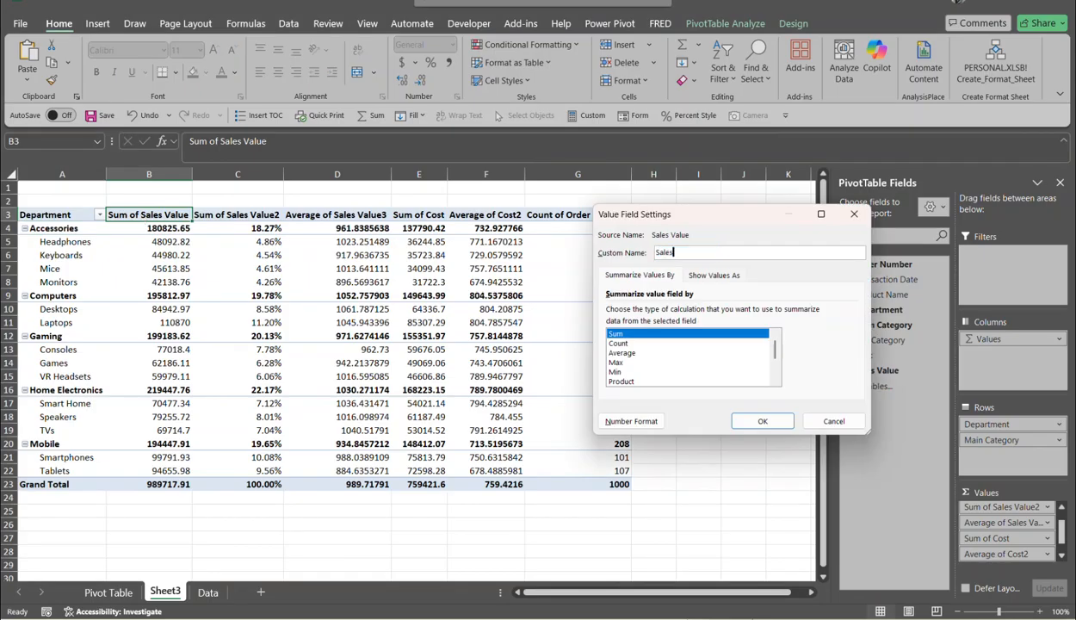
key("Return")
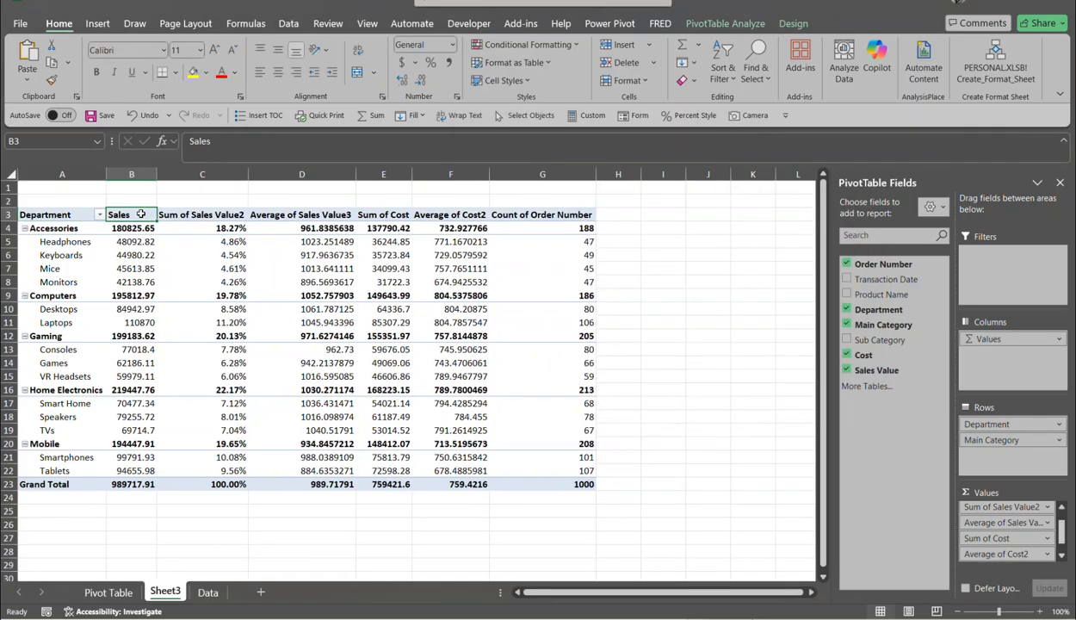
double_click(200, 216)
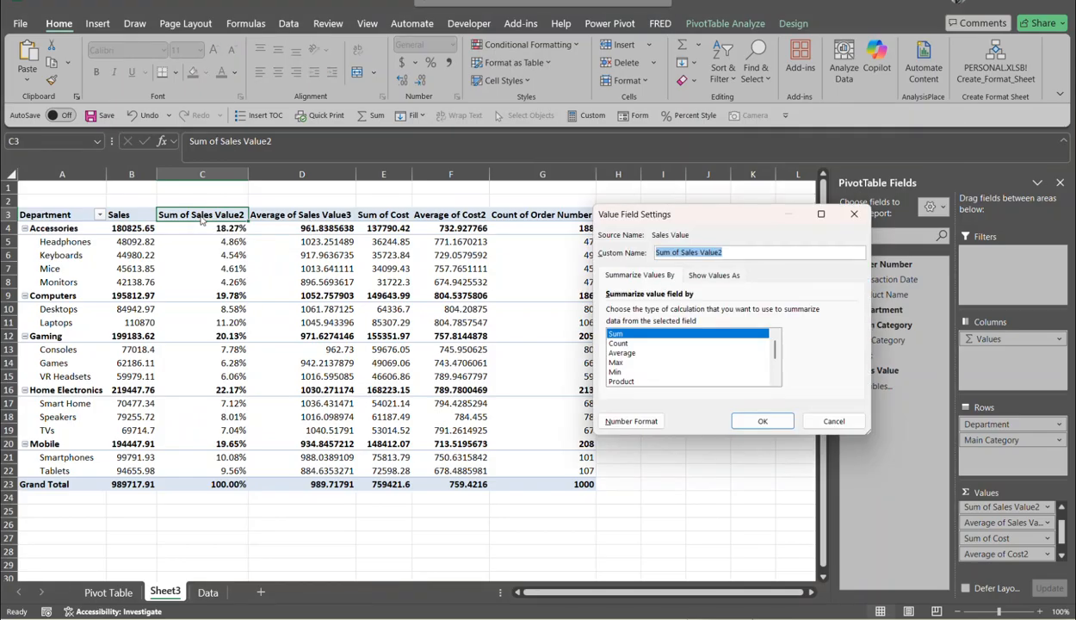
type("% of Sales")
key("Return")
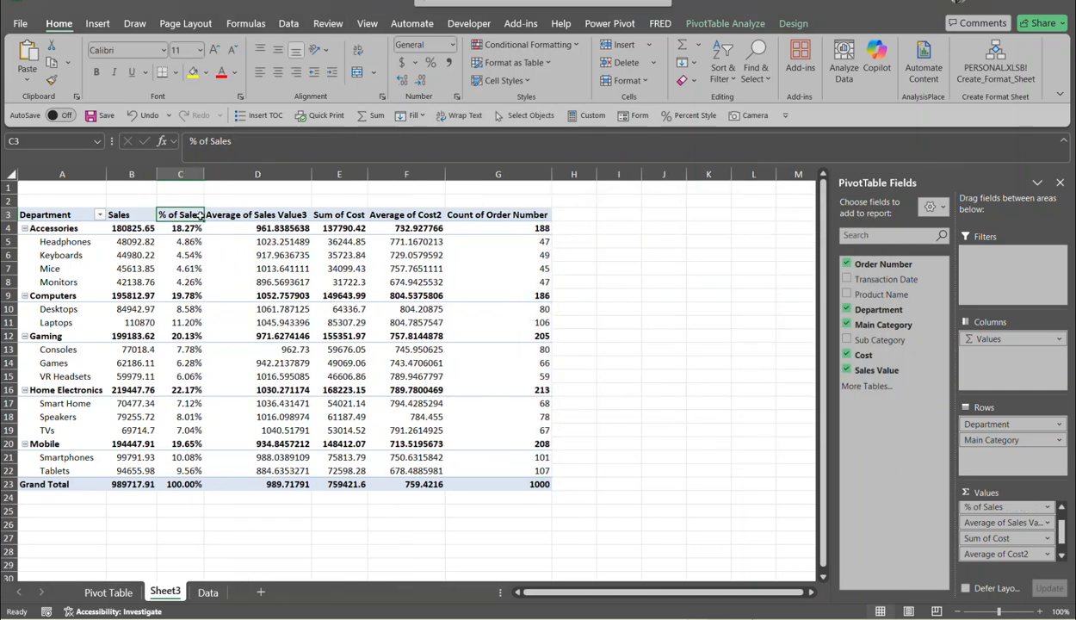
left_click(259, 214)
double_click(259, 214)
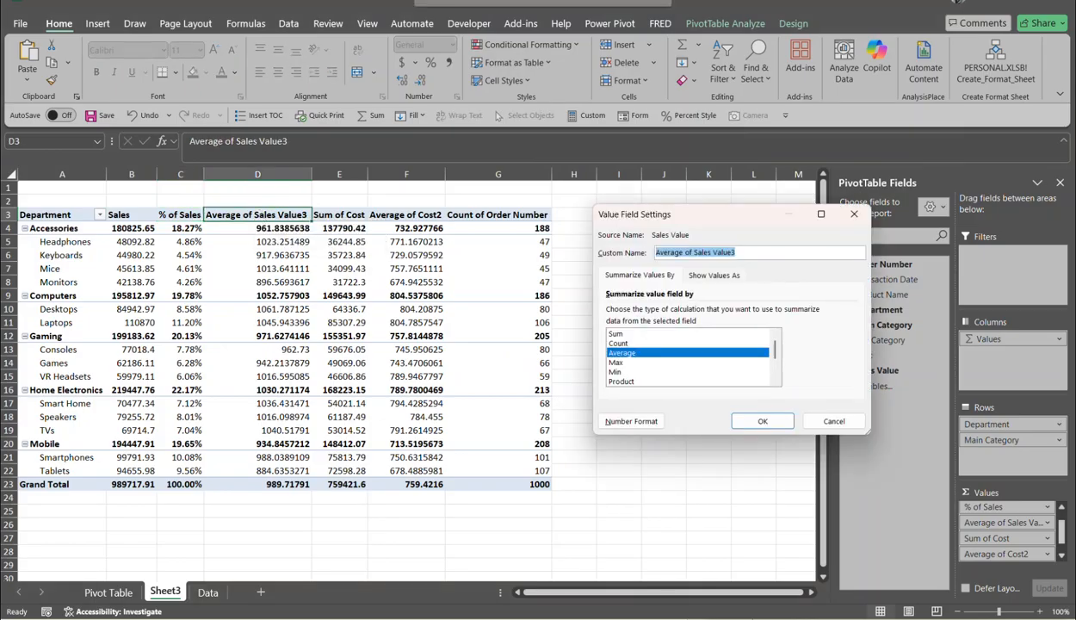
type("Average ")
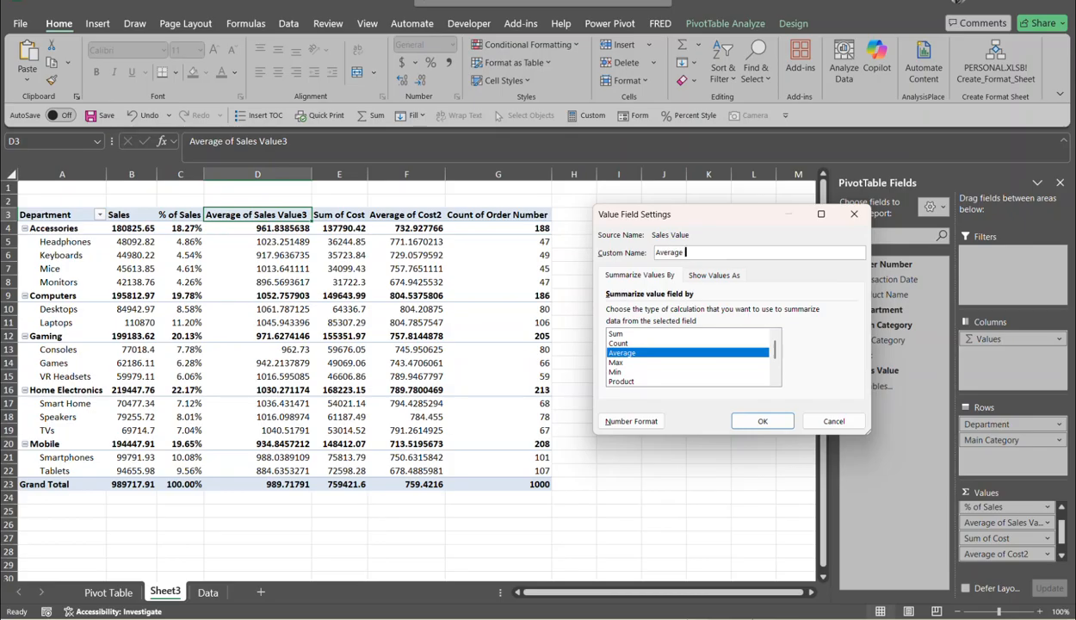
type("Sales")
key("Return")
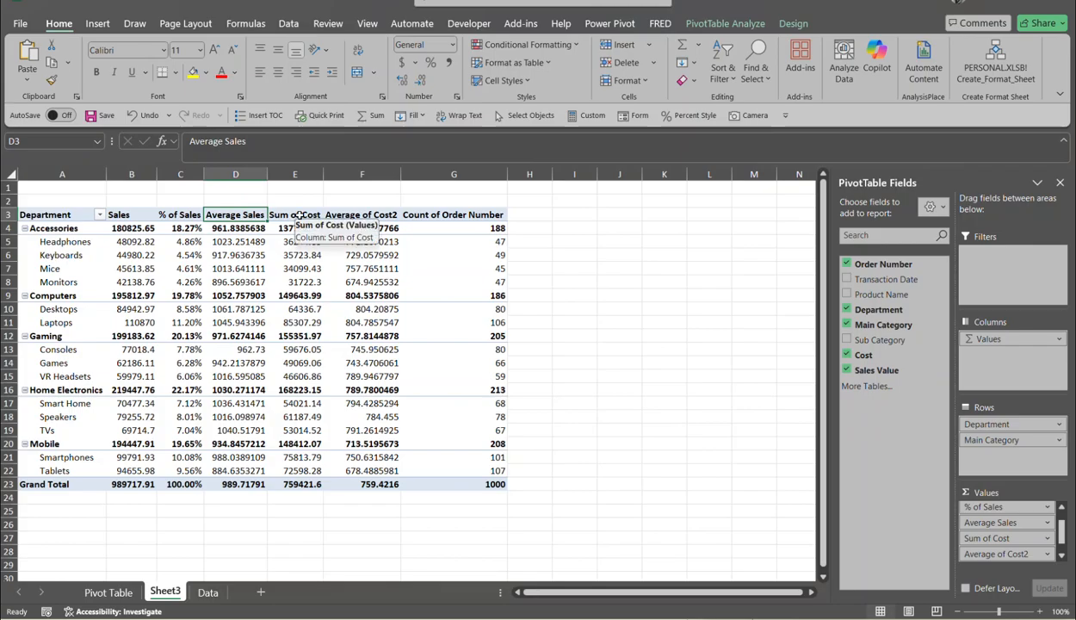
- Rename E3 to 'Cost ' (trailing space avoids the duplicate-name warning) and F3 to Average Cost
double_click(299, 215)
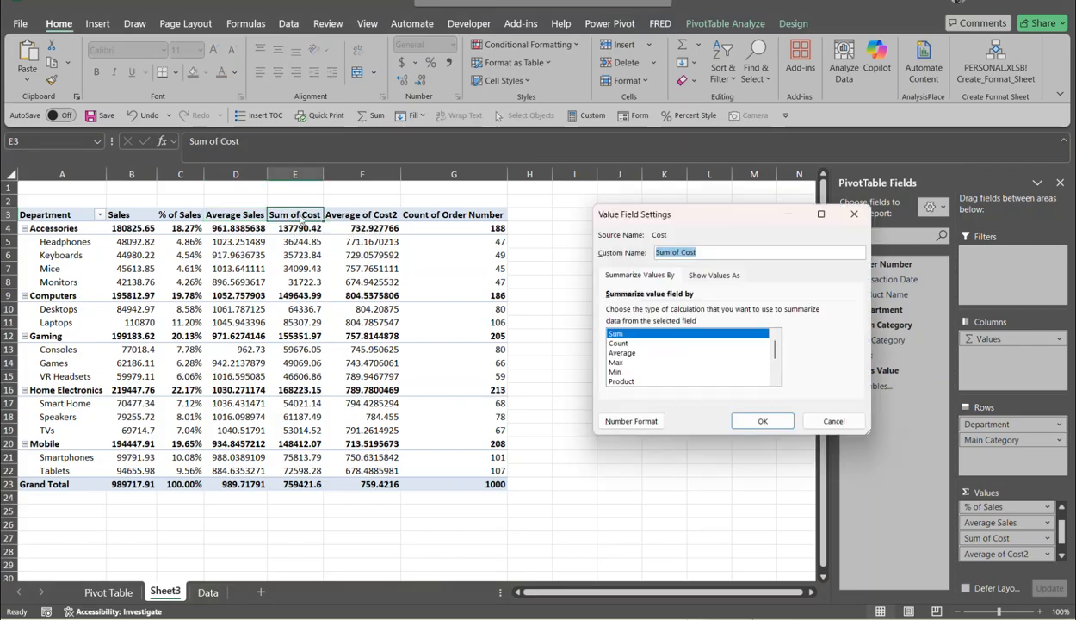
type("Cost")
key("Return")
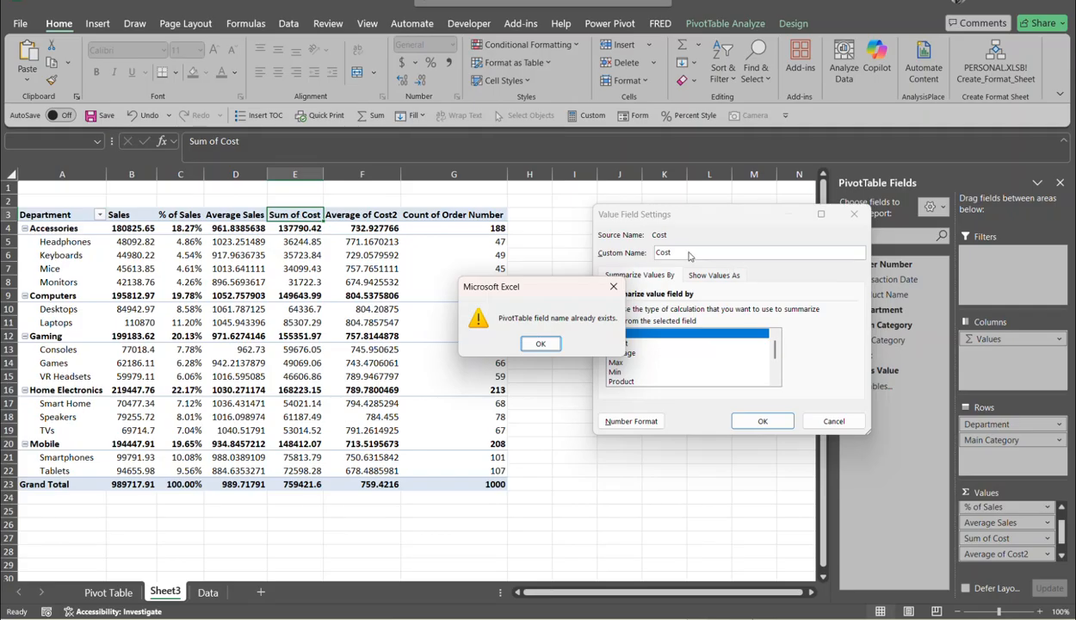
left_click(540, 343)
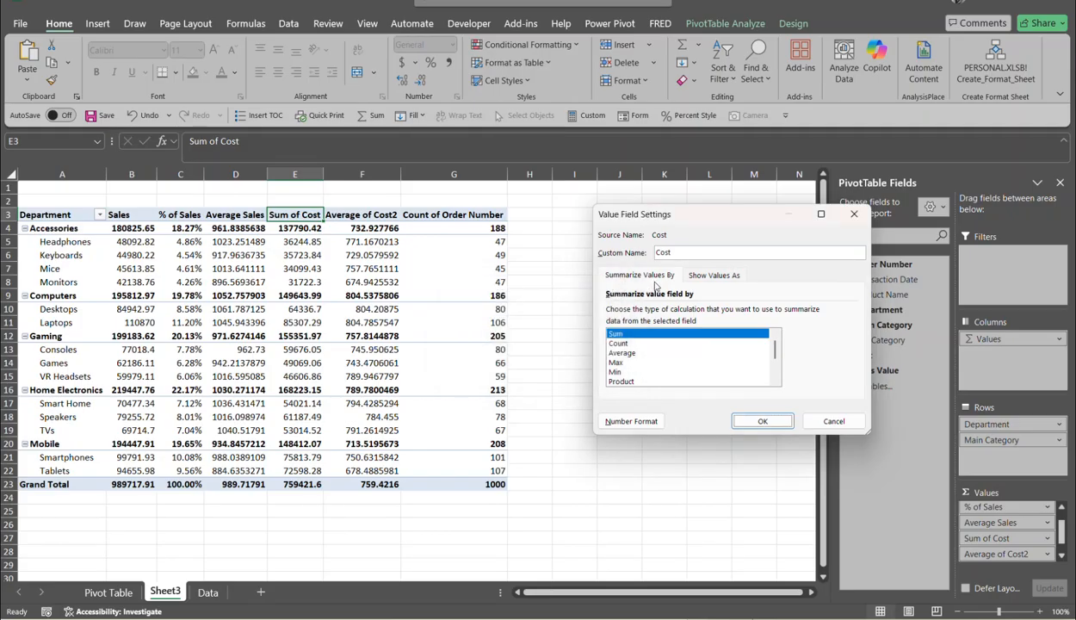
left_click(701, 256)
left_click(763, 419)
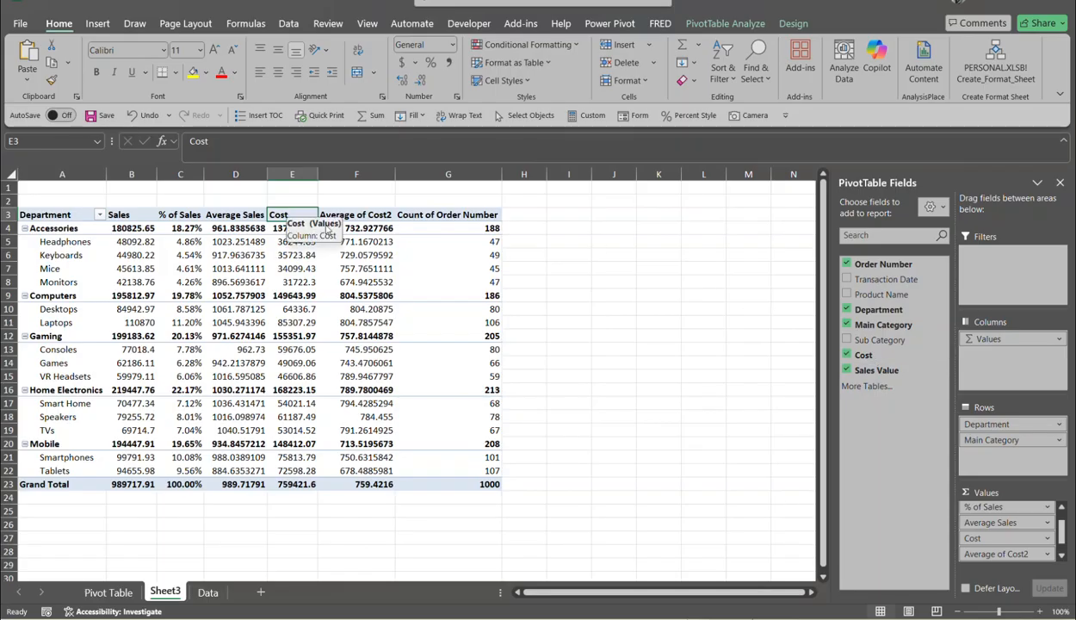
double_click(379, 220)
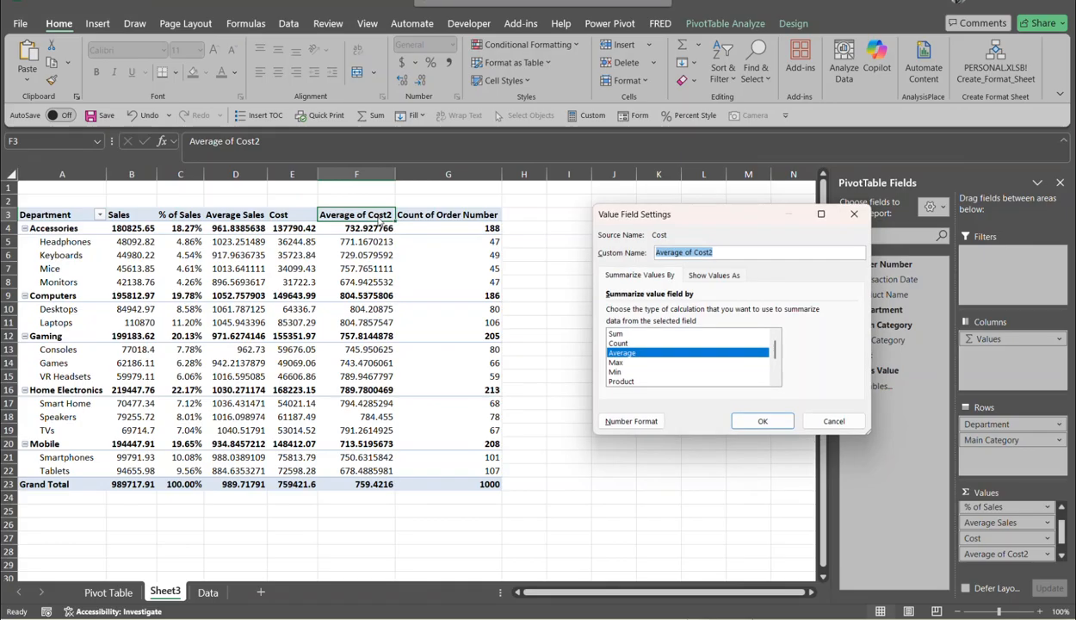
type("Average Co")
key("Return")
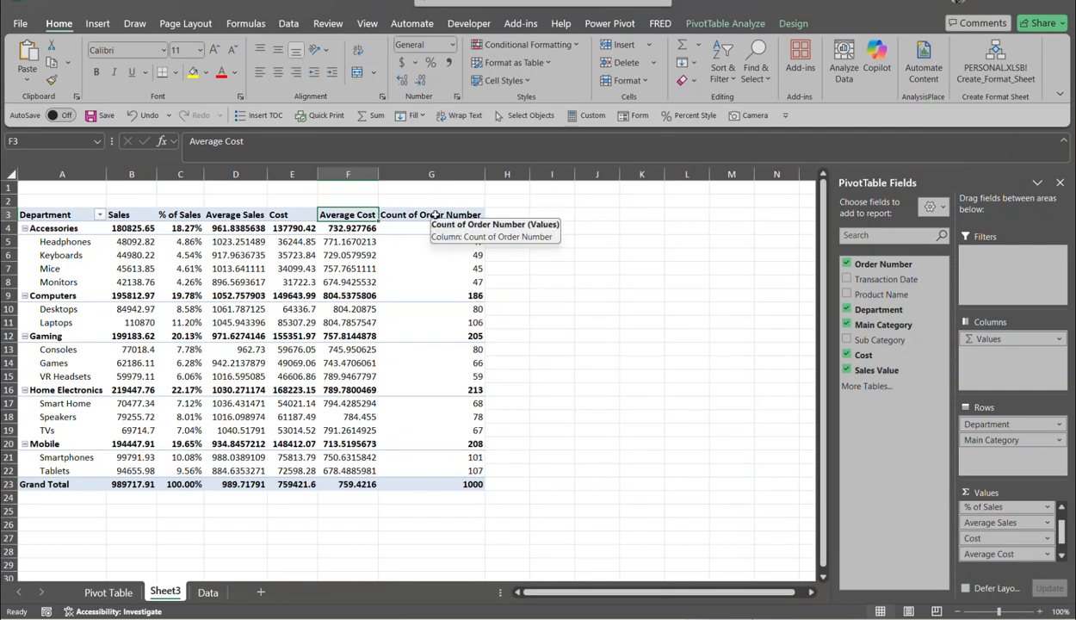
- Rename the Count of Order Number field to 'Order Count'
double_click(434, 216)
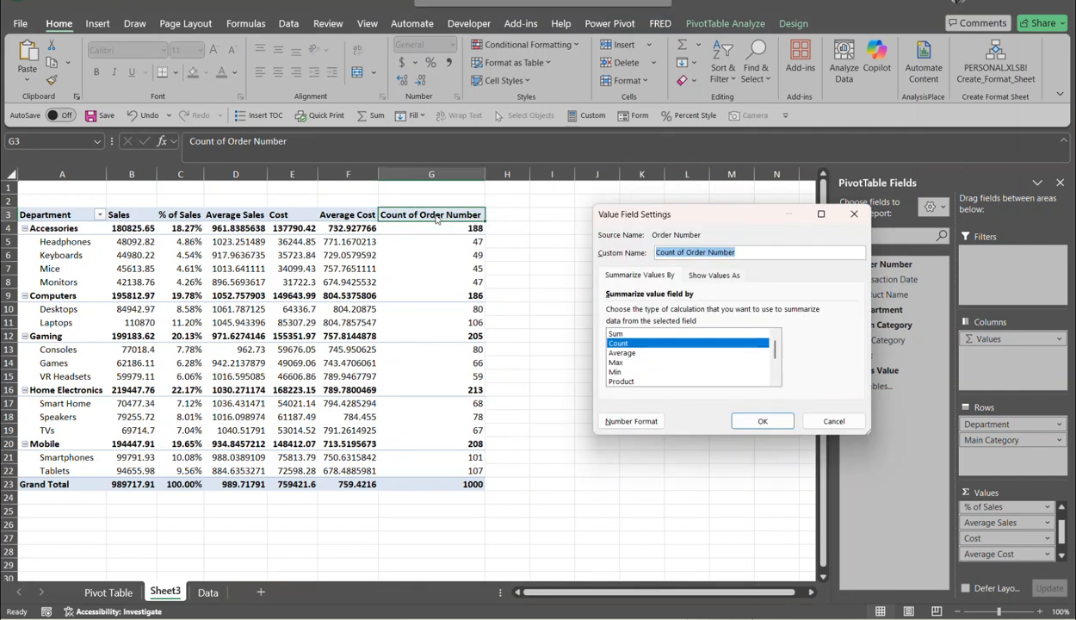
type("Order Count")
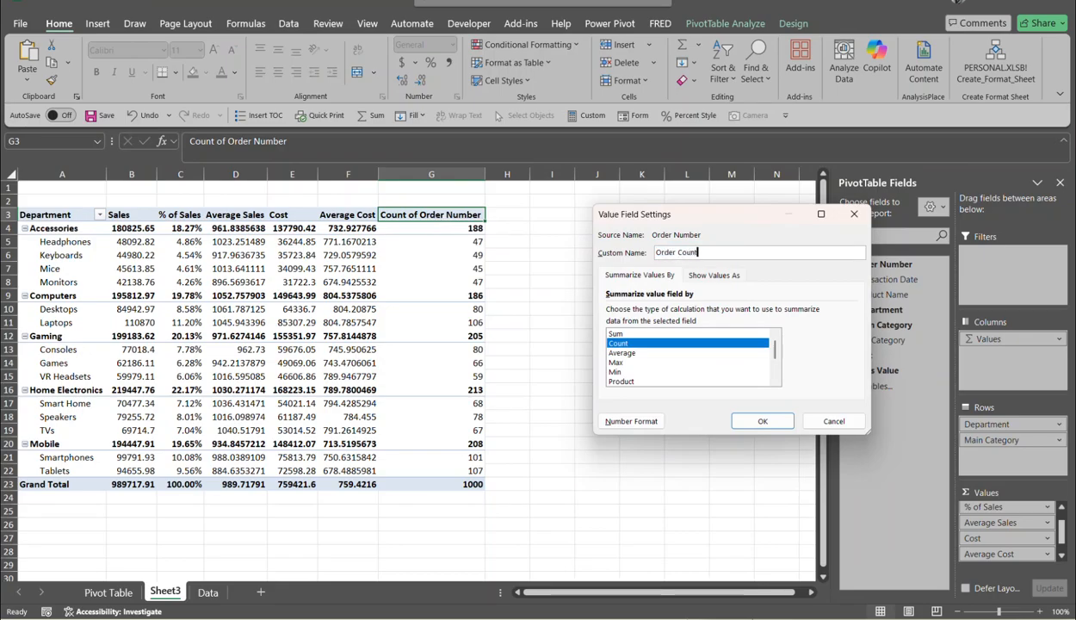
key("Return")
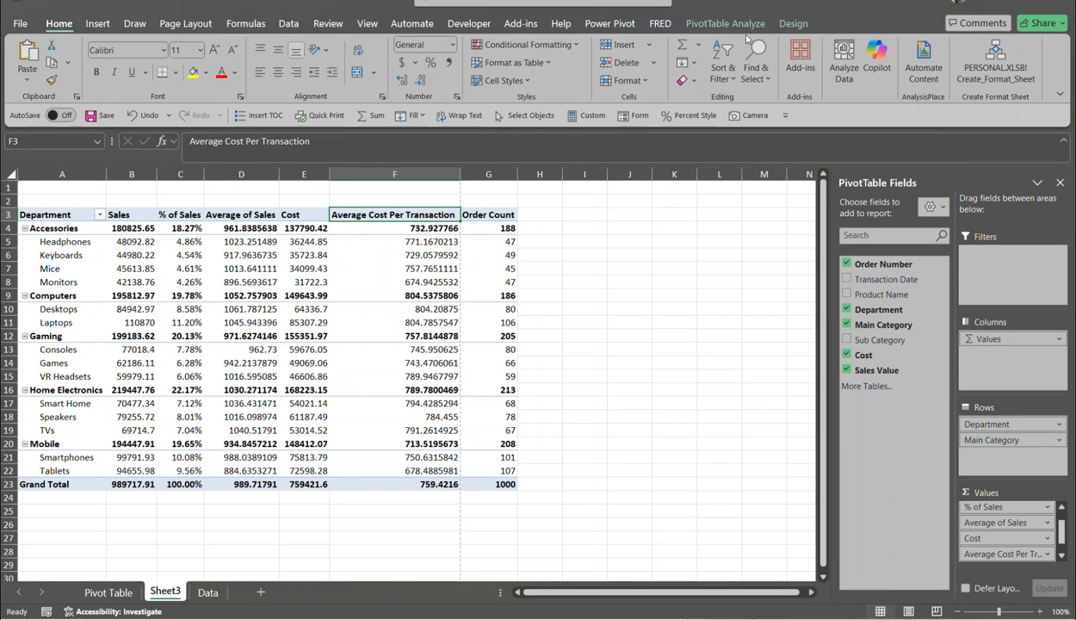
- Change the PivotTable's report layout to Show in Tabular Form
left_click(792, 25)
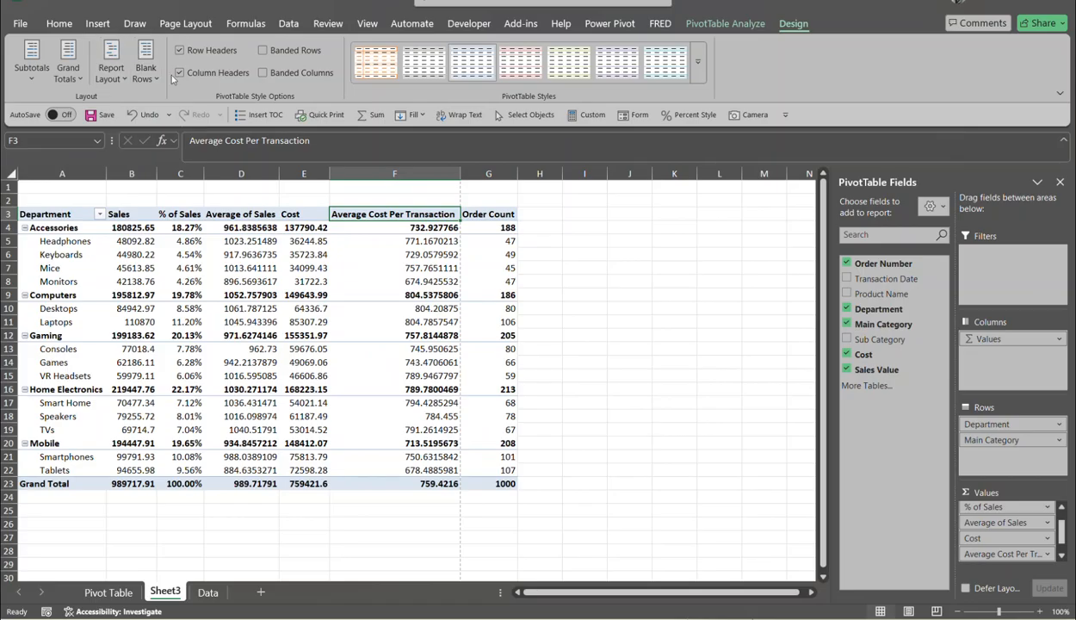
left_click(126, 79)
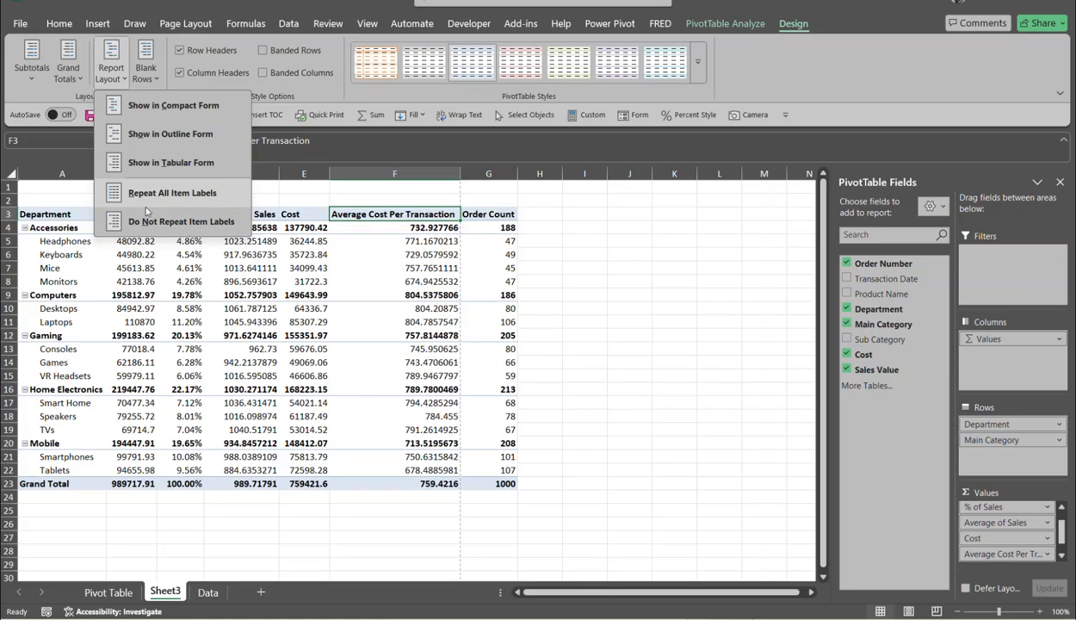
left_click(172, 162)
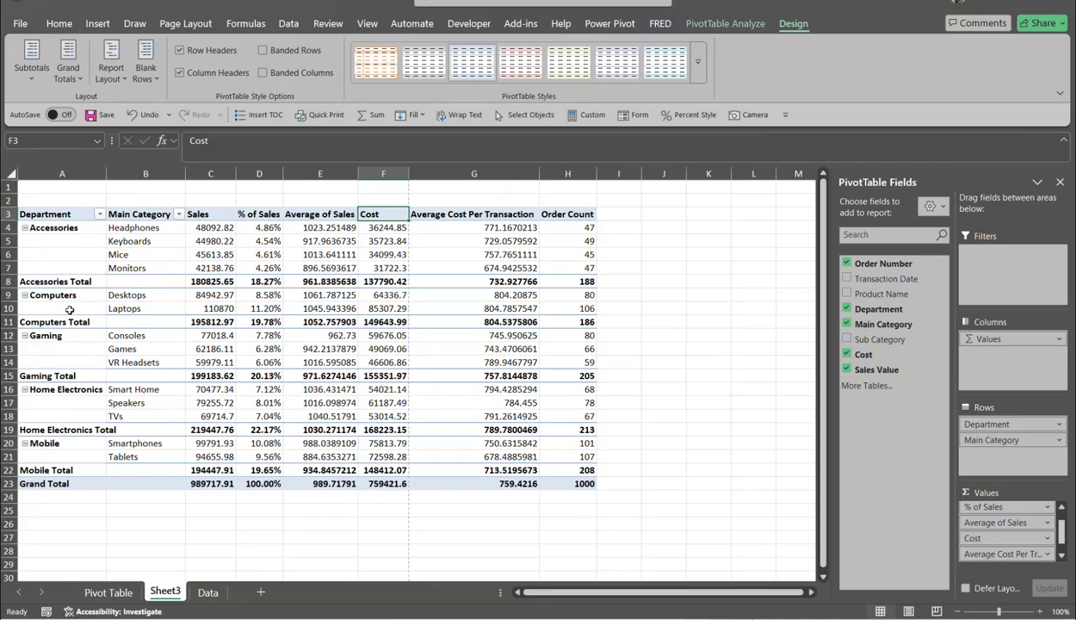
- Change the A8 subtotal label from 'Accessories Total' to 'Total Accessories'
left_click(66, 282)
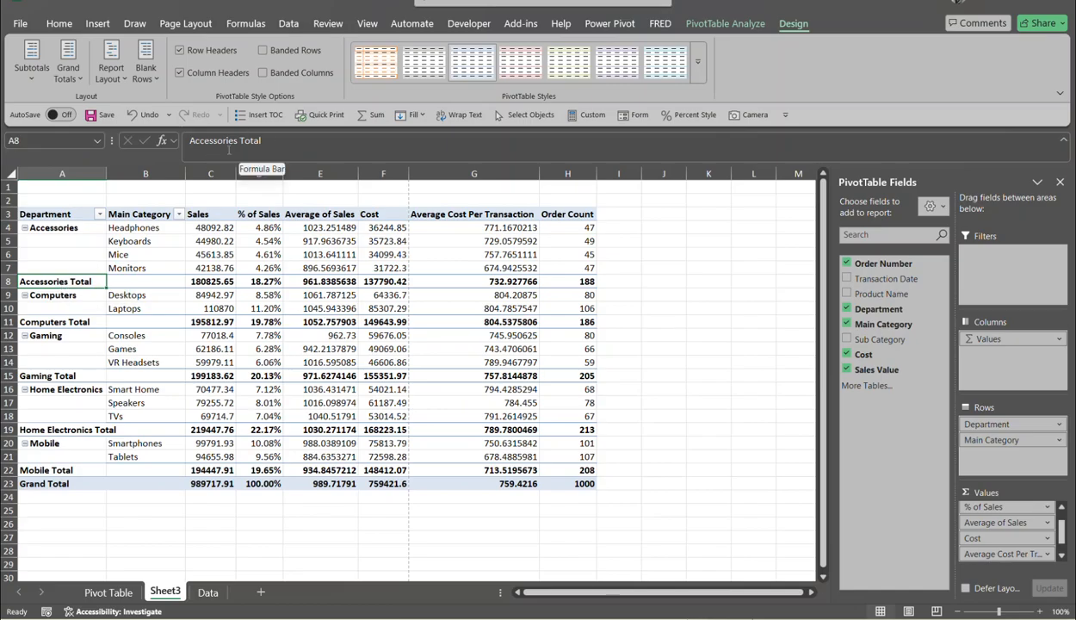
left_click(292, 140)
key("BackSpace")
key("BackSpace")
key("BackSpace")
key("BackSpace")
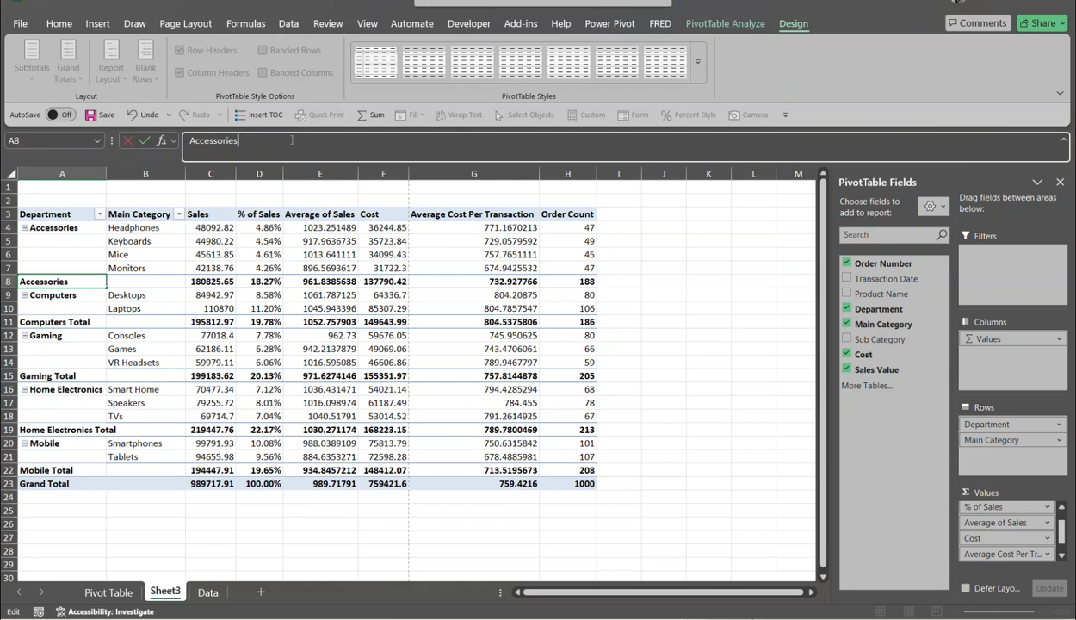
type("Total")
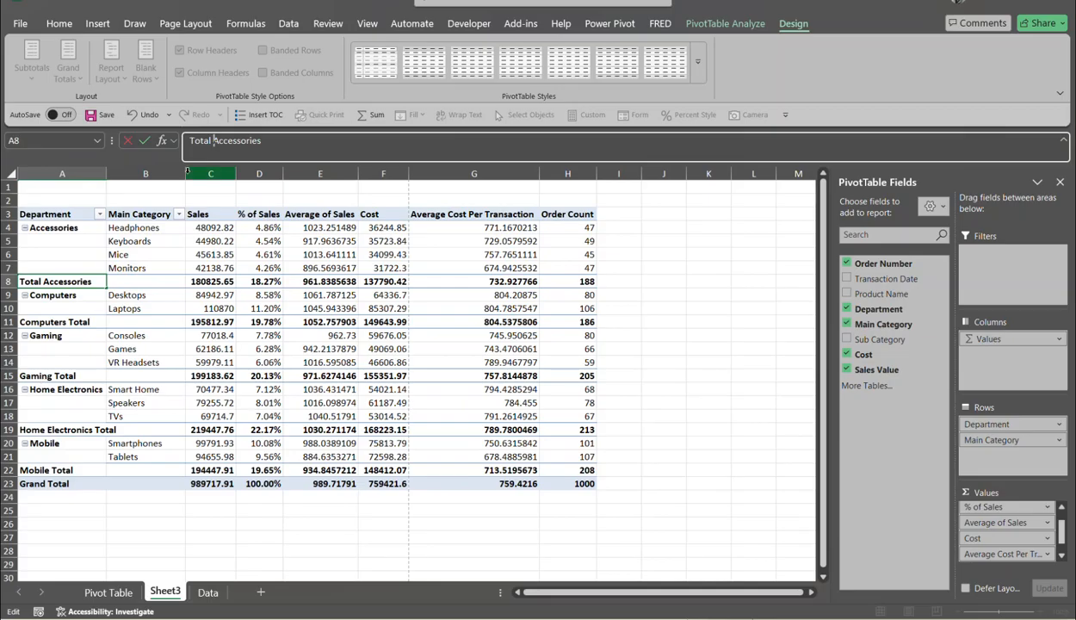
key("Return")
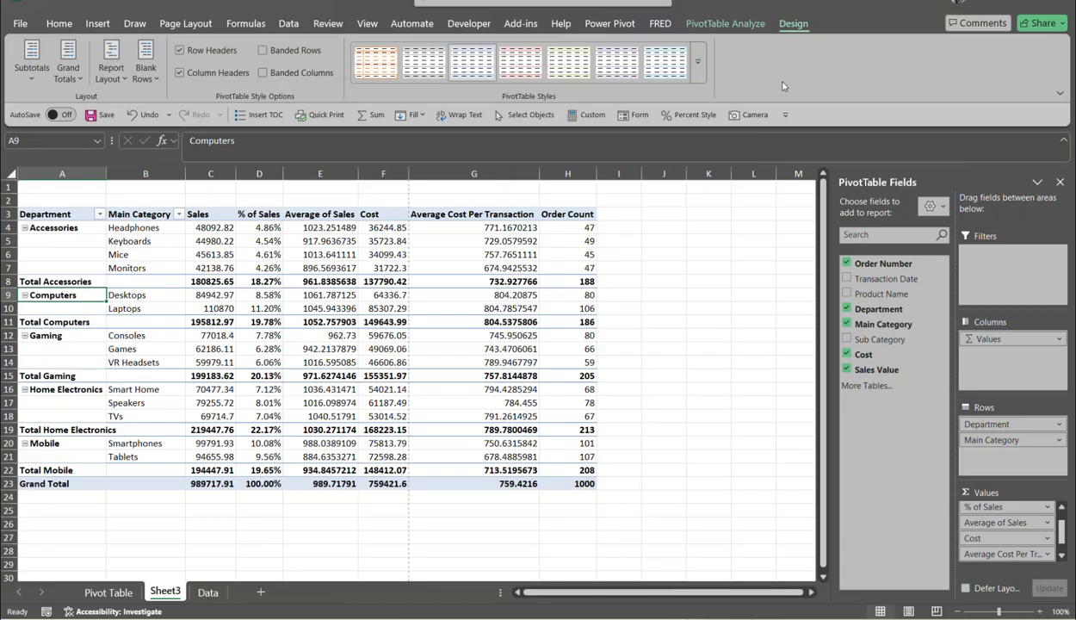
- Turn off the PivotTable's +/- expand/collapse buttons beside the department names
left_click(726, 24)
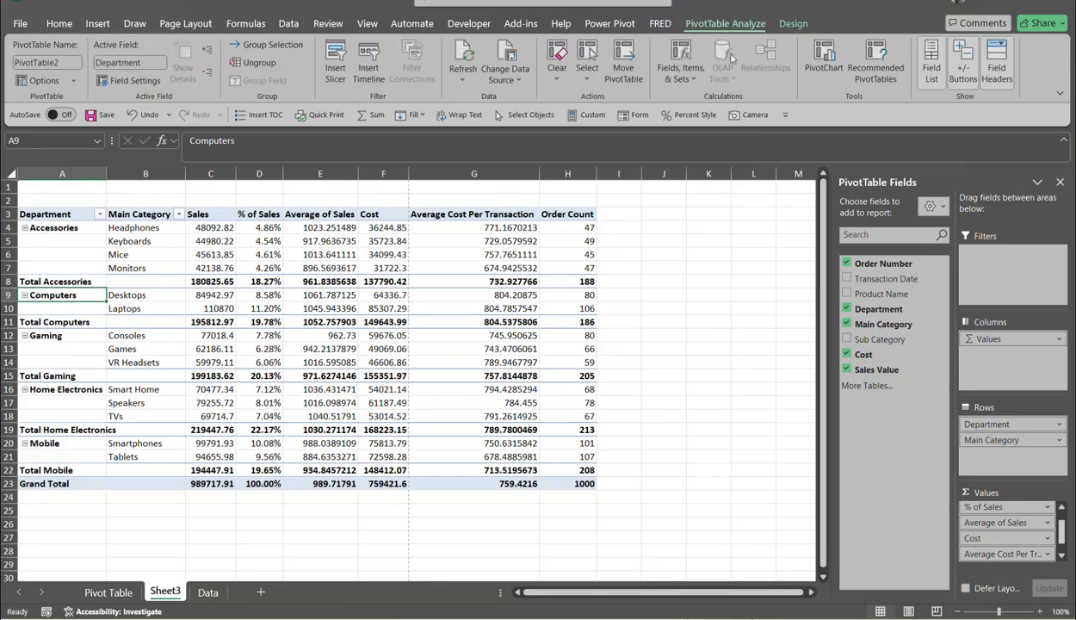
left_click(976, 73)
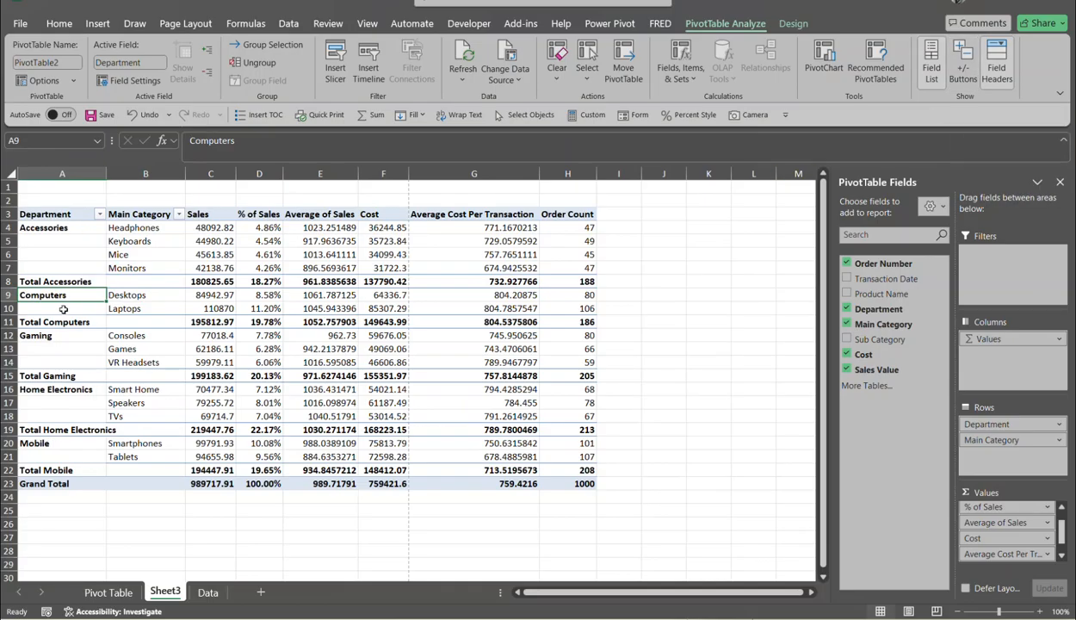
left_click(215, 228)
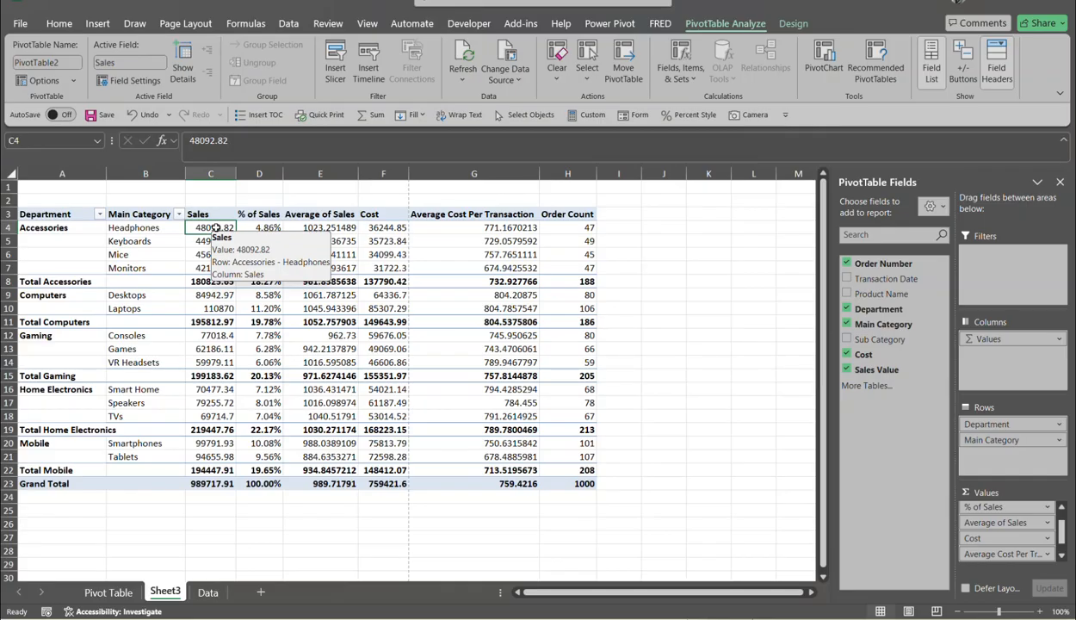
- Format the Sales values as Currency with 0 decimal places
right_click(216, 229)
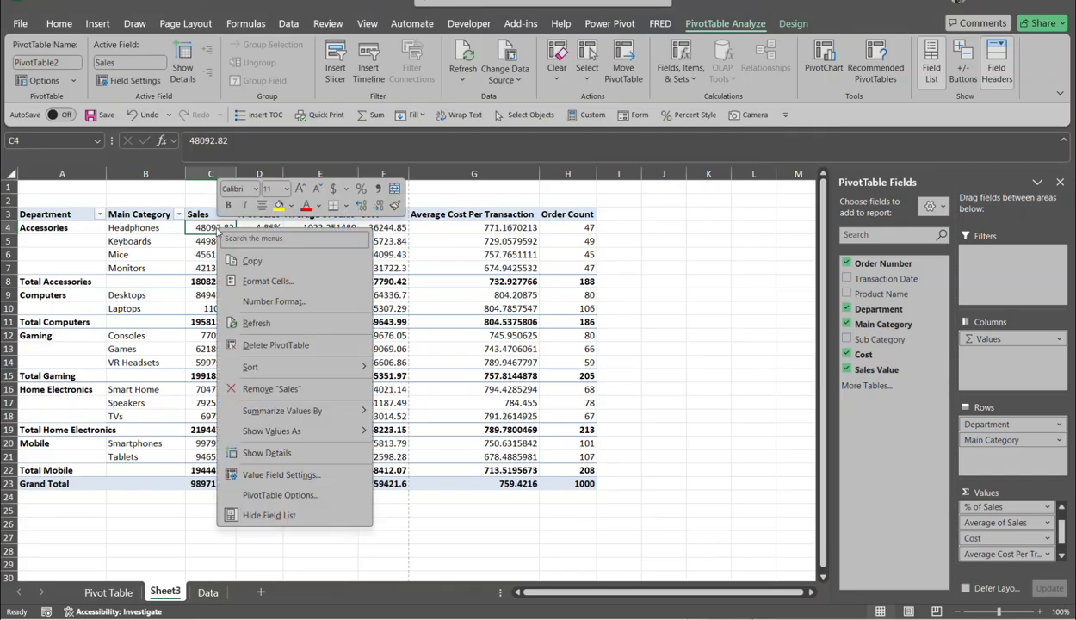
left_click(267, 301)
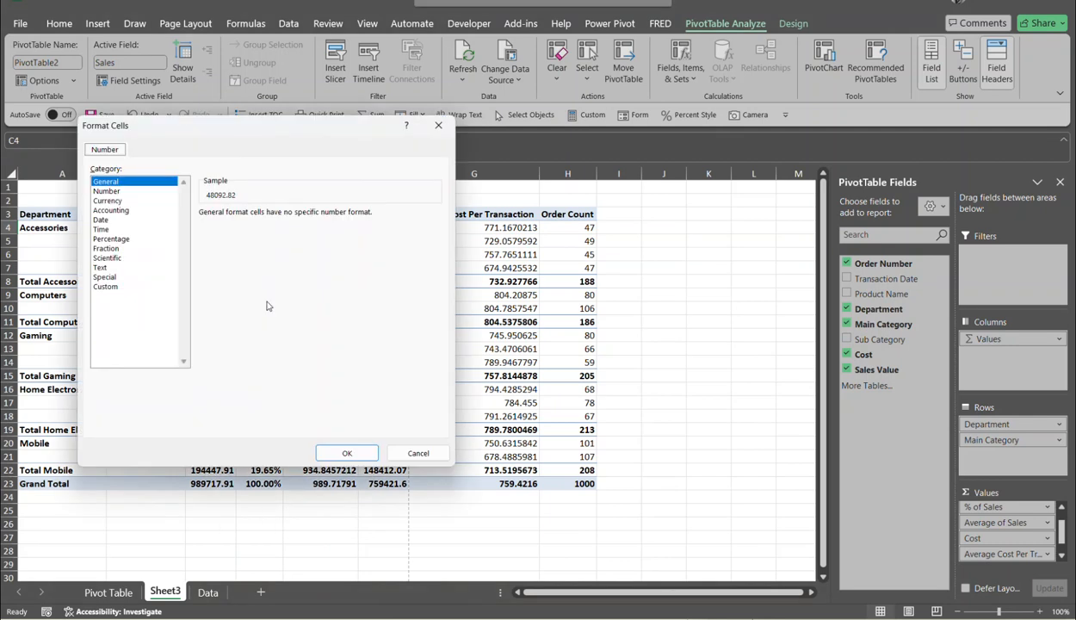
left_click_drag(240, 125, 574, 123)
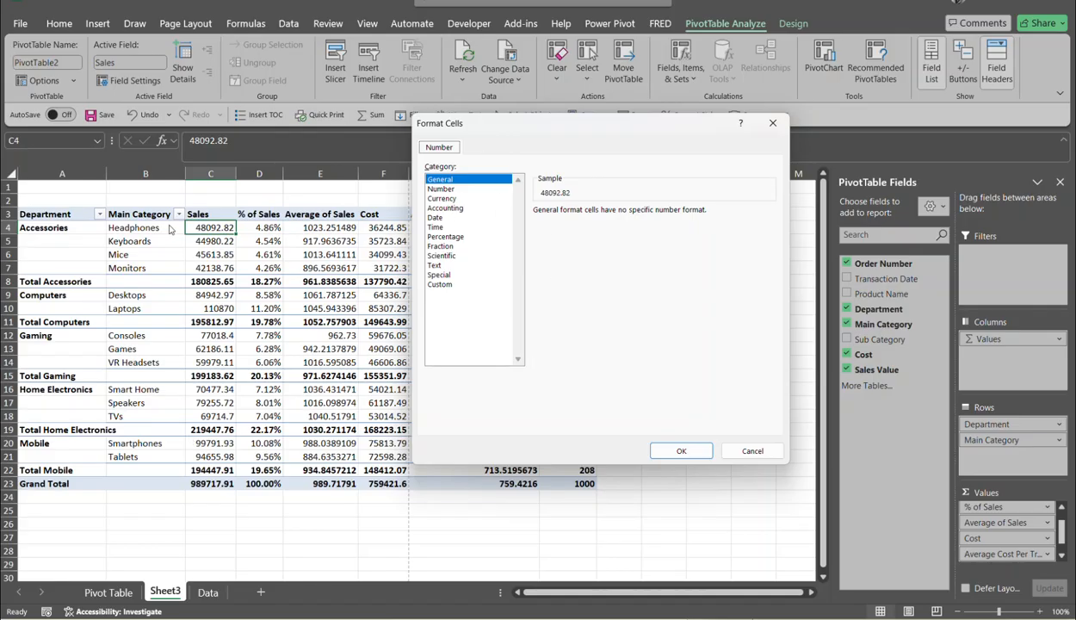
left_click(430, 198)
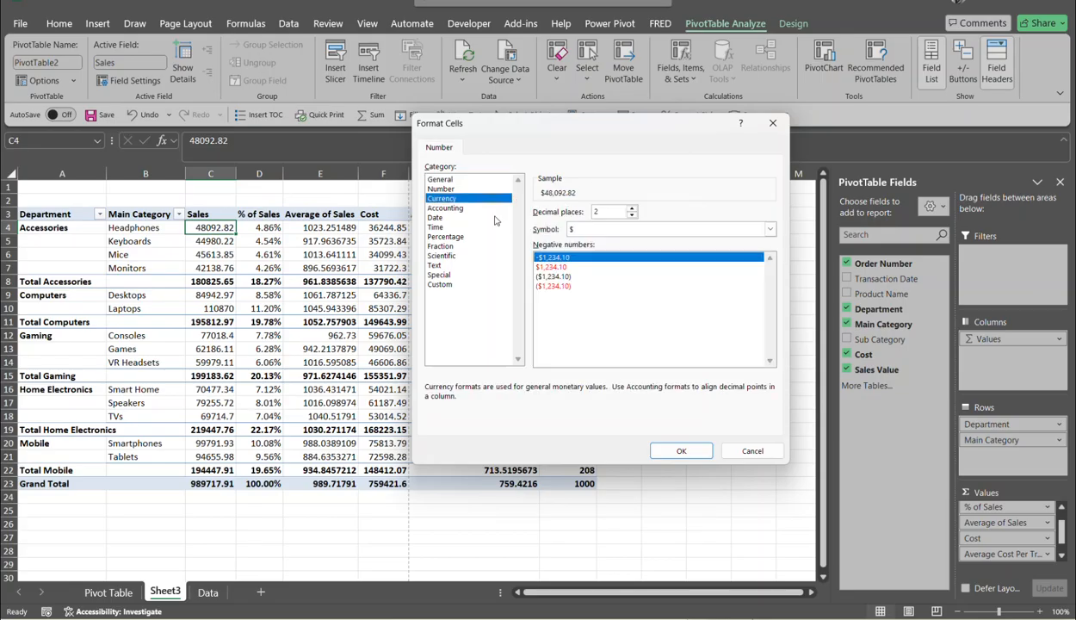
left_click(632, 216)
left_click(633, 216)
left_click(655, 445)
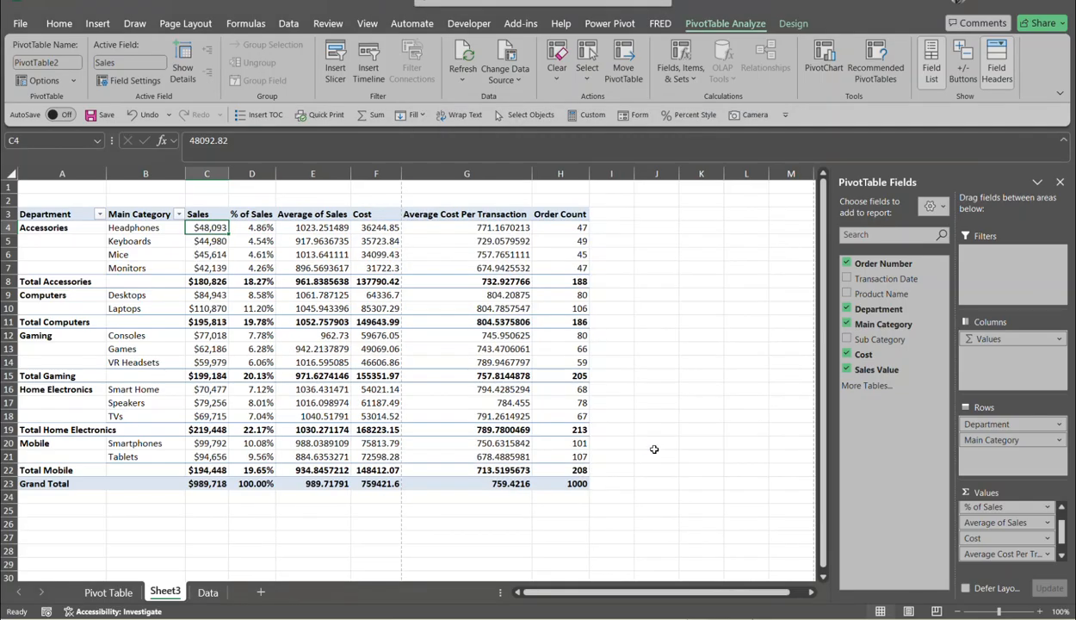
- Give Average of Sales the same Currency format with 0 decimal places
left_click(260, 230)
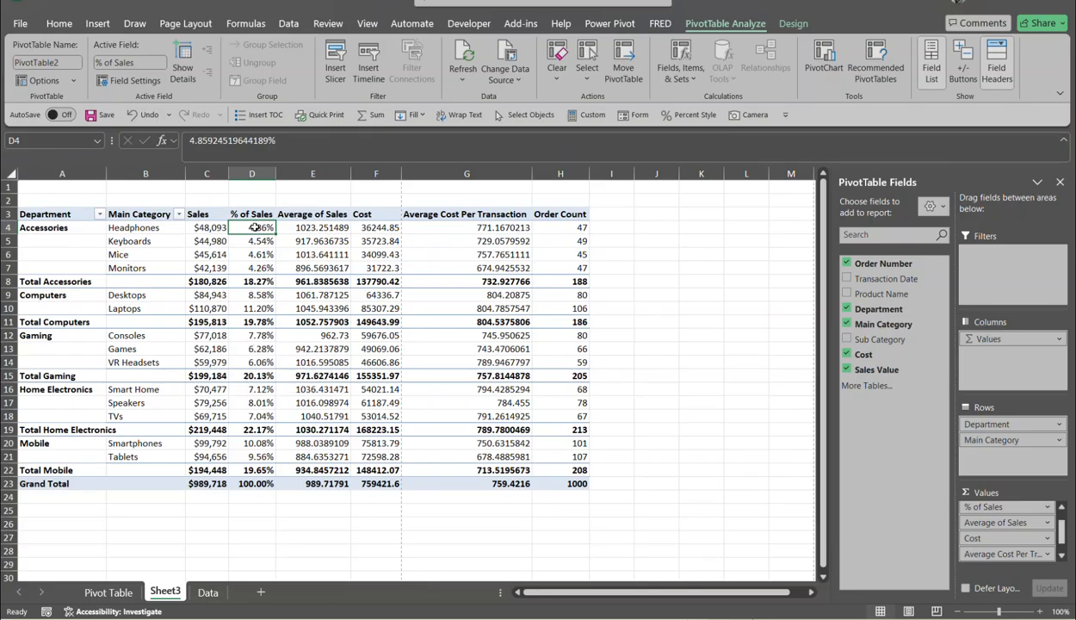
left_click(316, 227)
right_click(317, 227)
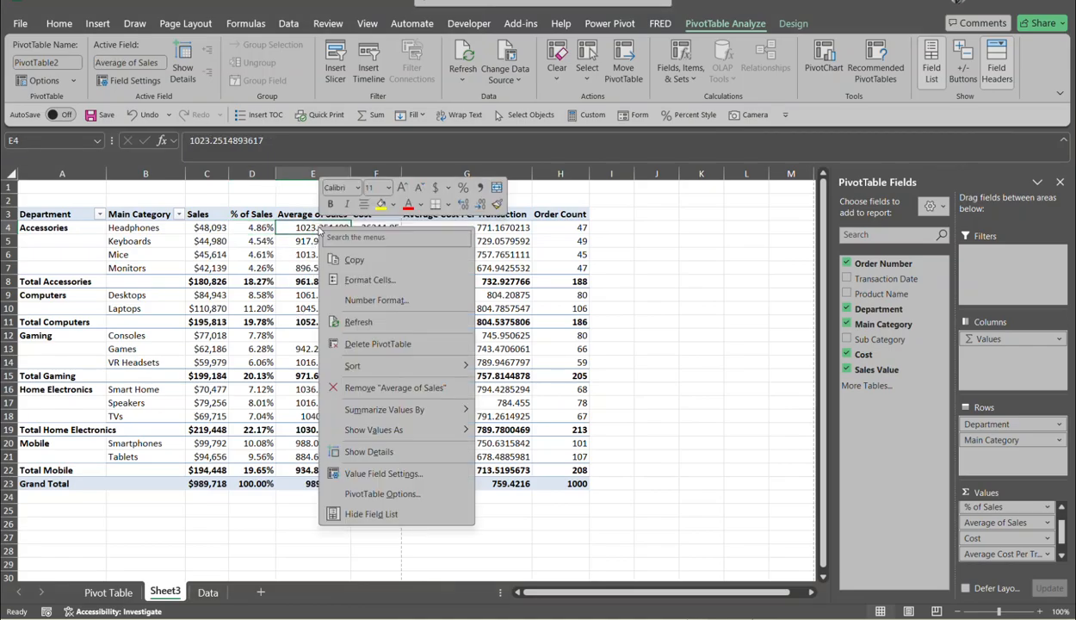
left_click(376, 308)
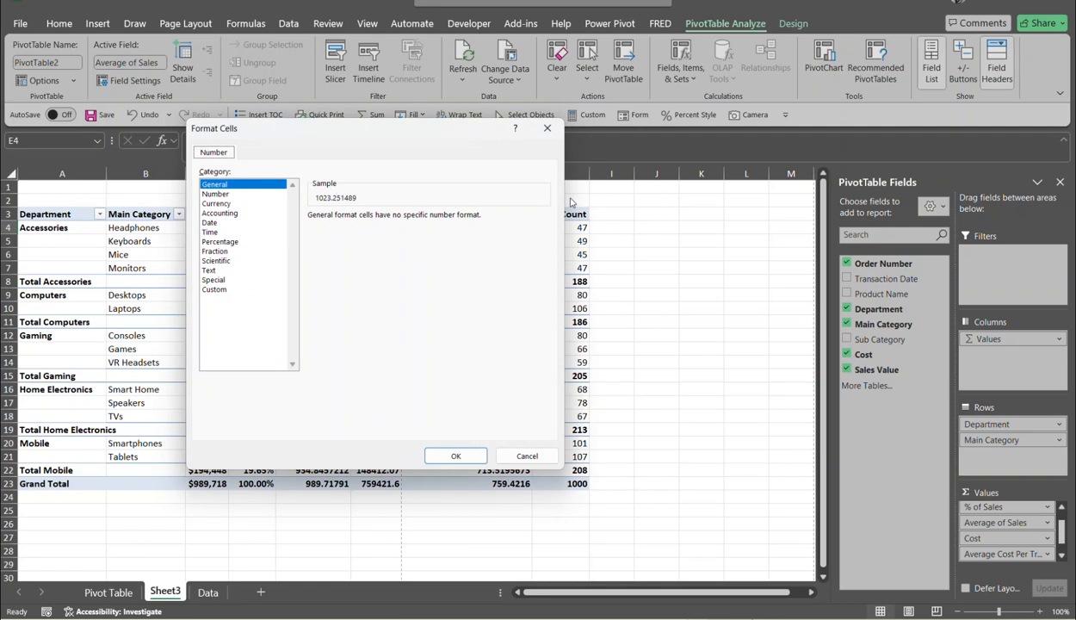
left_click(208, 204)
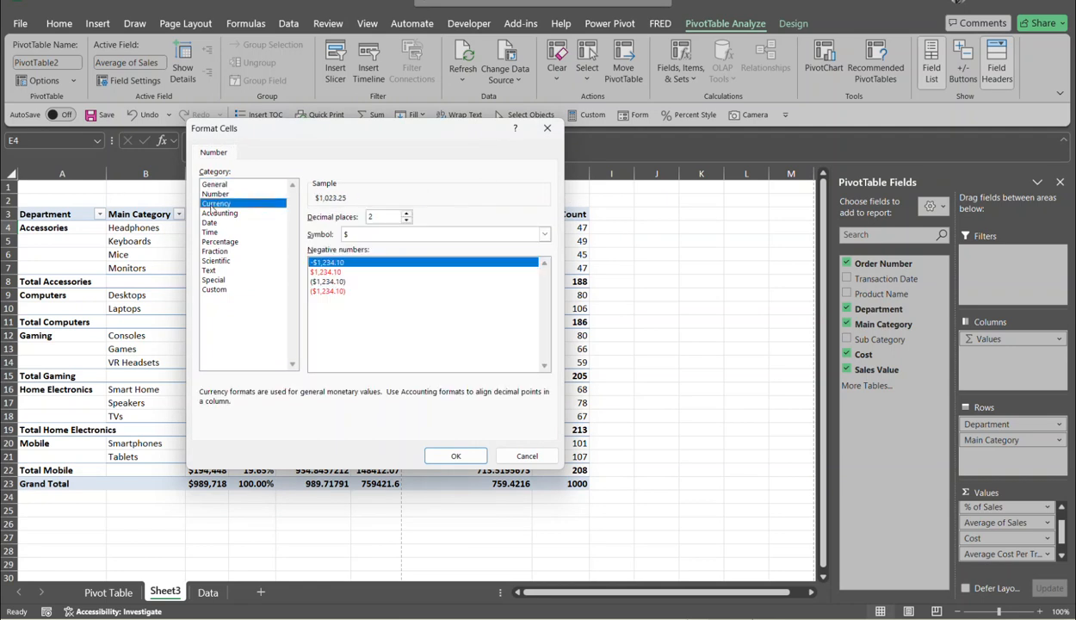
left_click(406, 221)
left_click(406, 221)
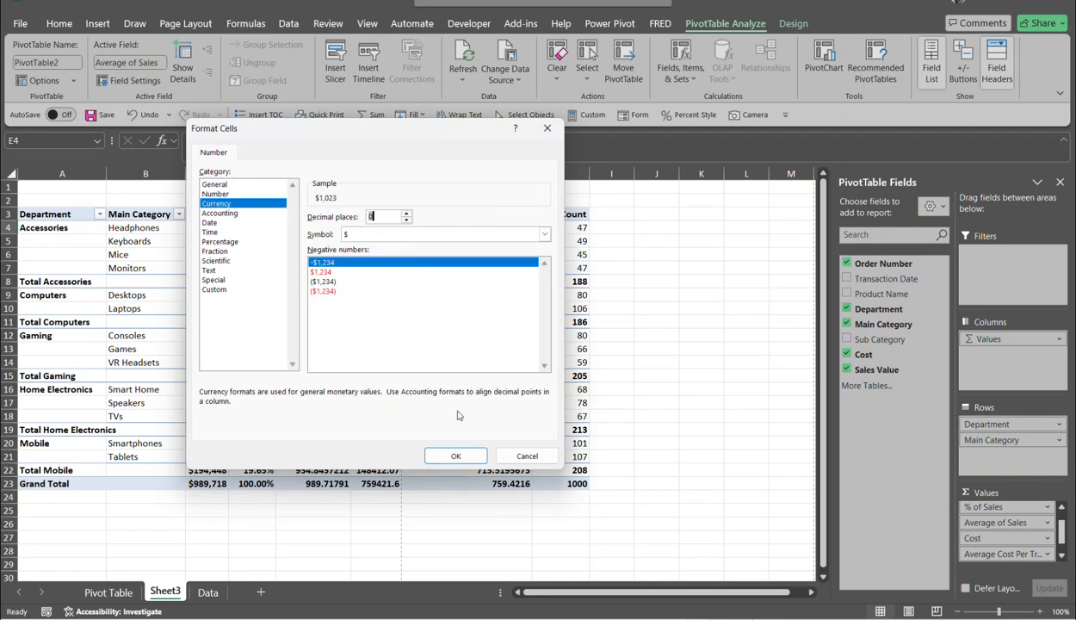
left_click(456, 459)
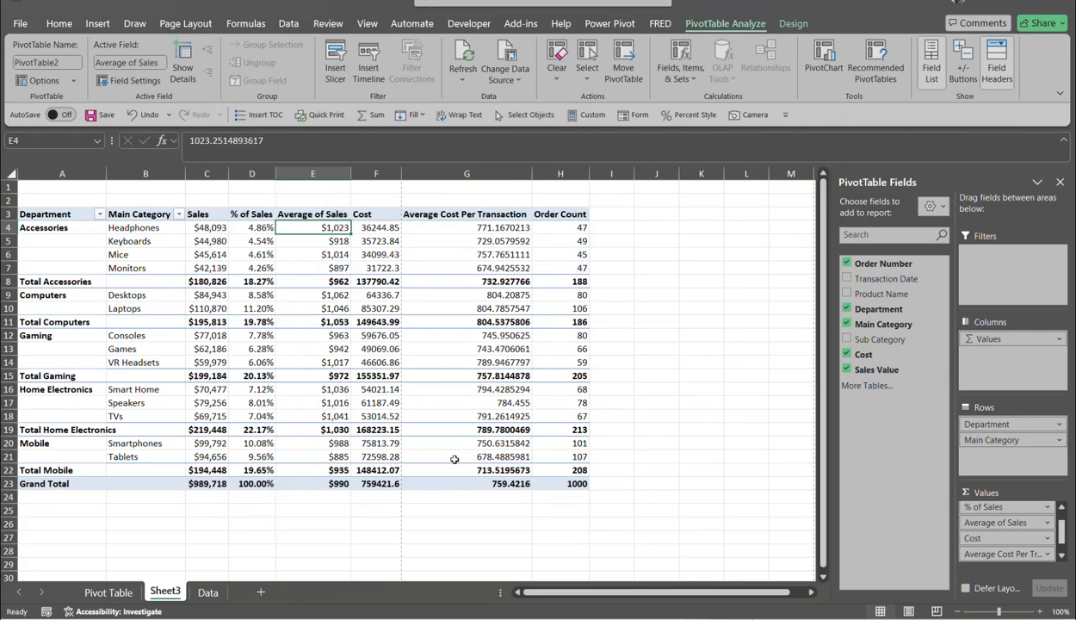
left_click(392, 229)
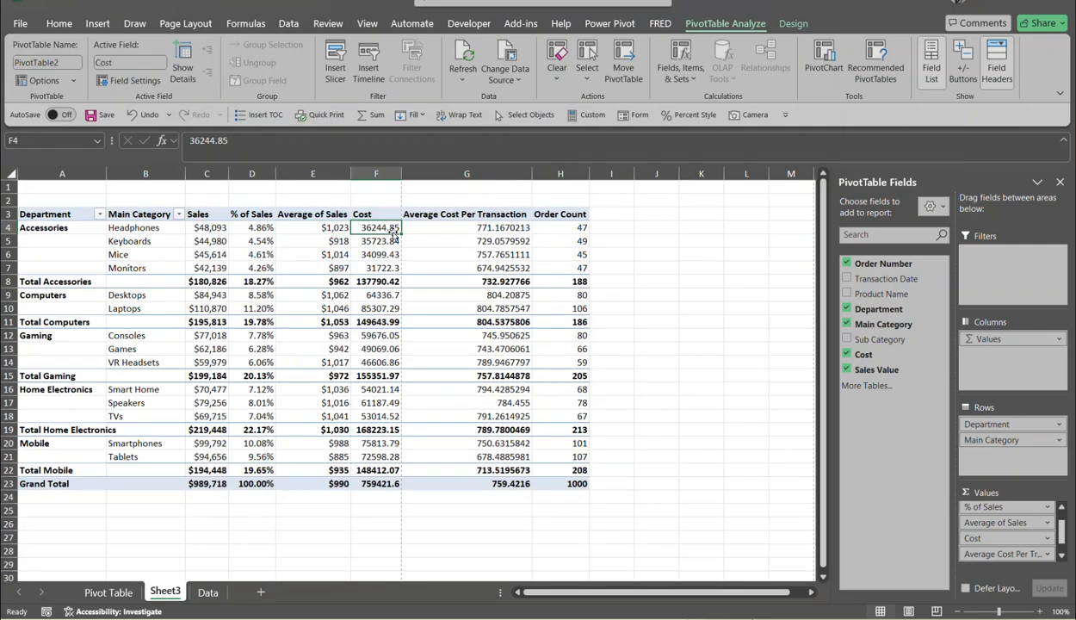
- Format the Cost values as currency with 0 decimal places
right_click(392, 231)
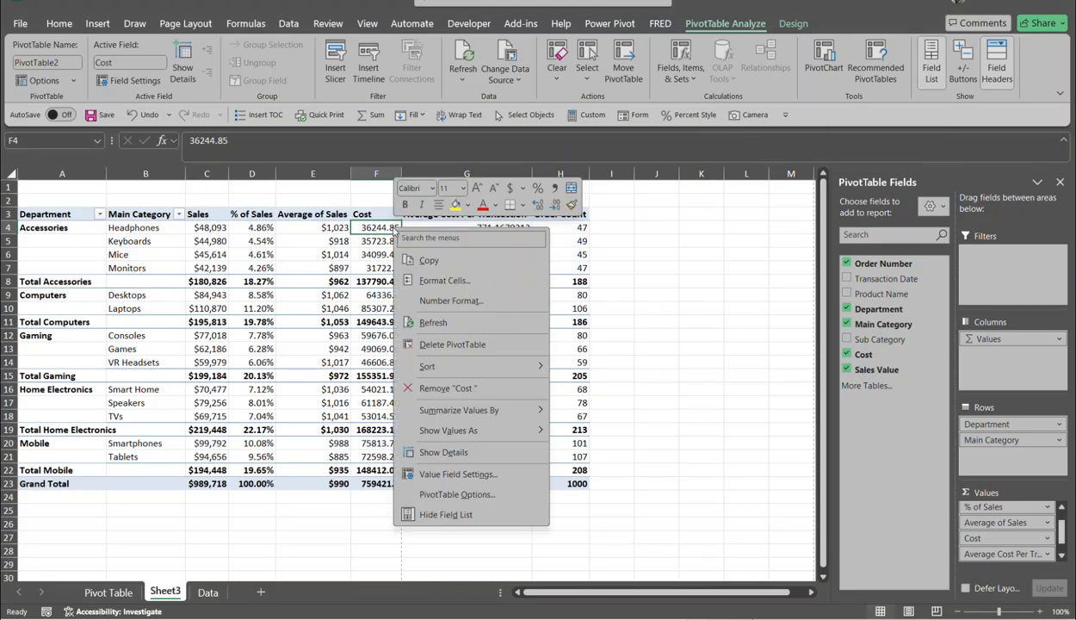
left_click(428, 319)
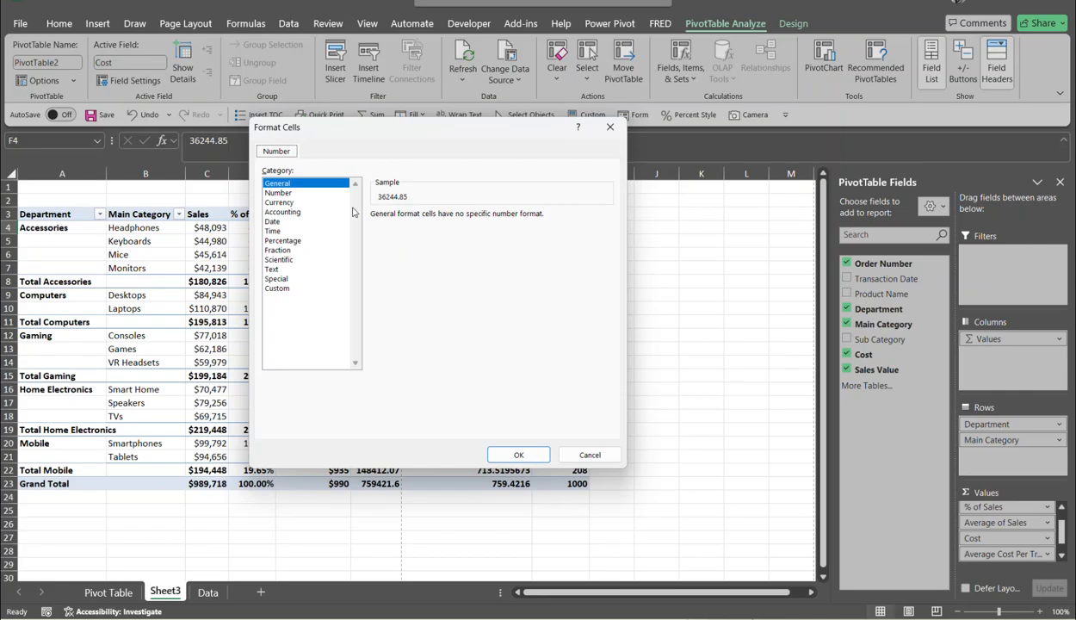
left_click(300, 197)
left_click(301, 201)
left_click(467, 221)
left_click(467, 220)
left_click(492, 455)
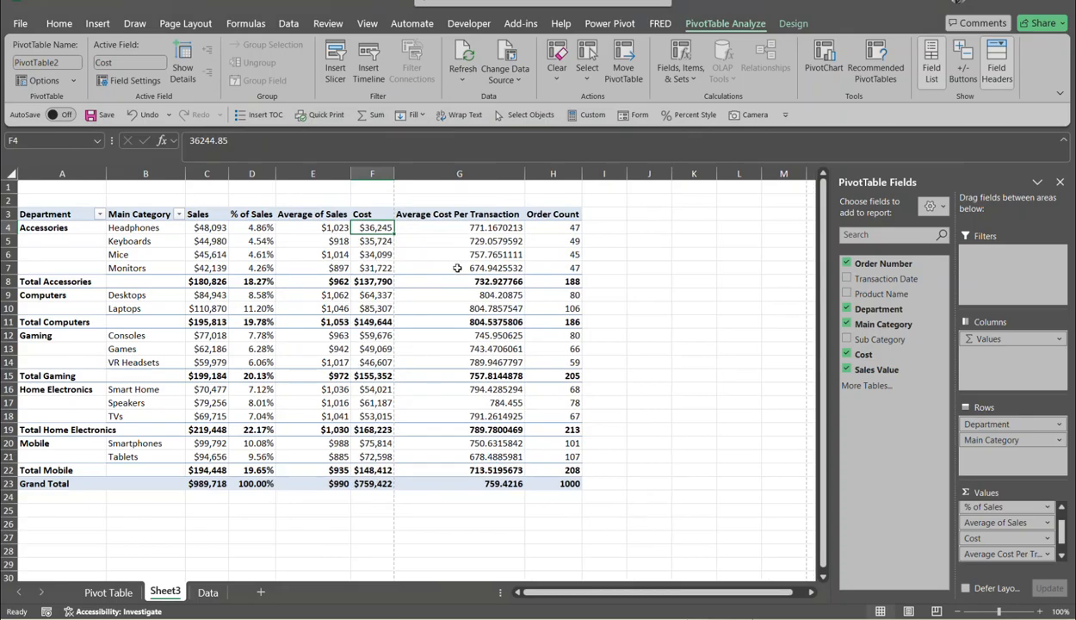
- Format the Average Cost Per Transaction values as currency with 0 decimal places
mouse_move(485, 223)
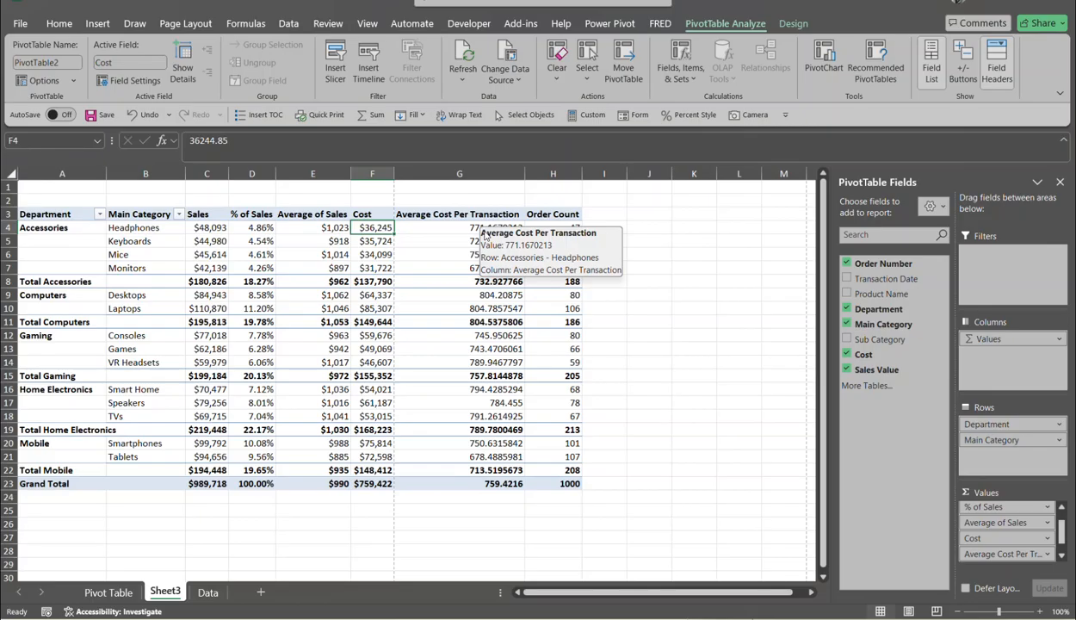
left_click(473, 227)
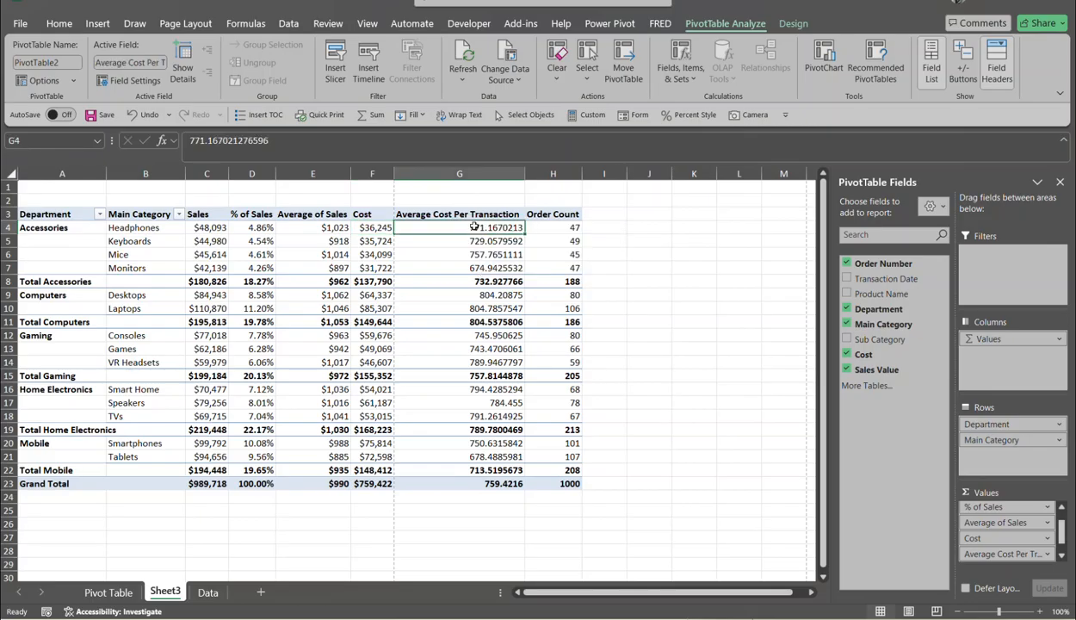
right_click(474, 227)
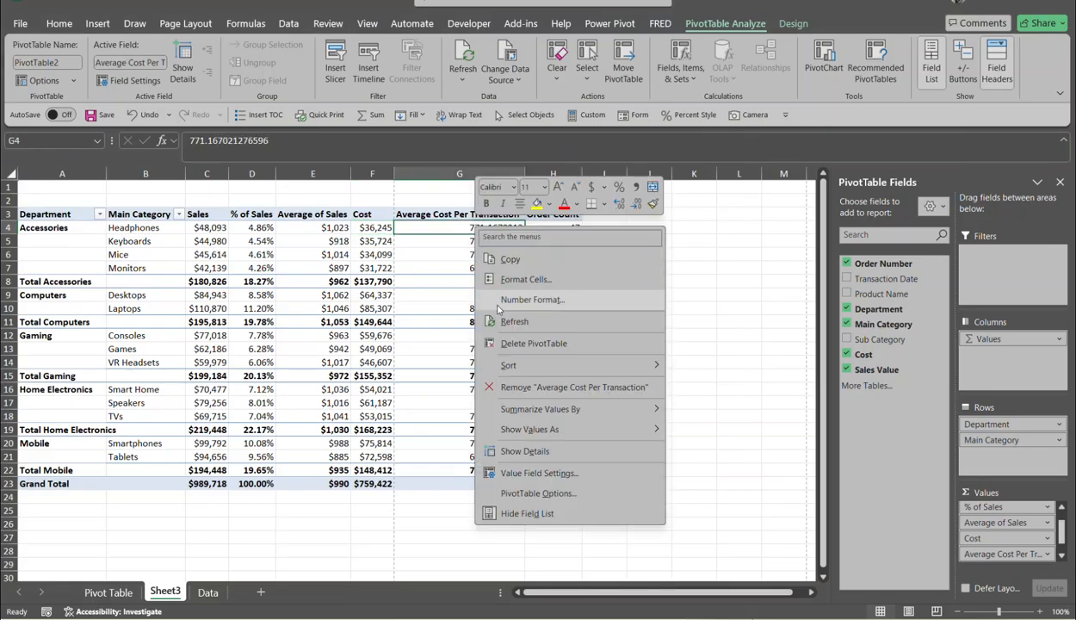
mouse_move(518, 368)
left_click(533, 300)
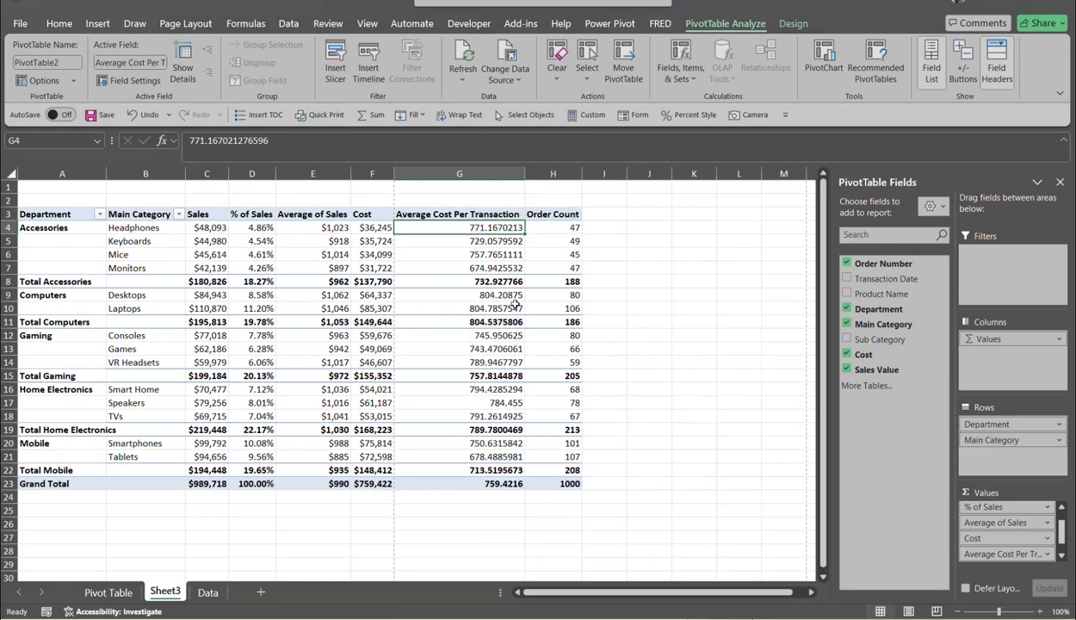
left_click(384, 199)
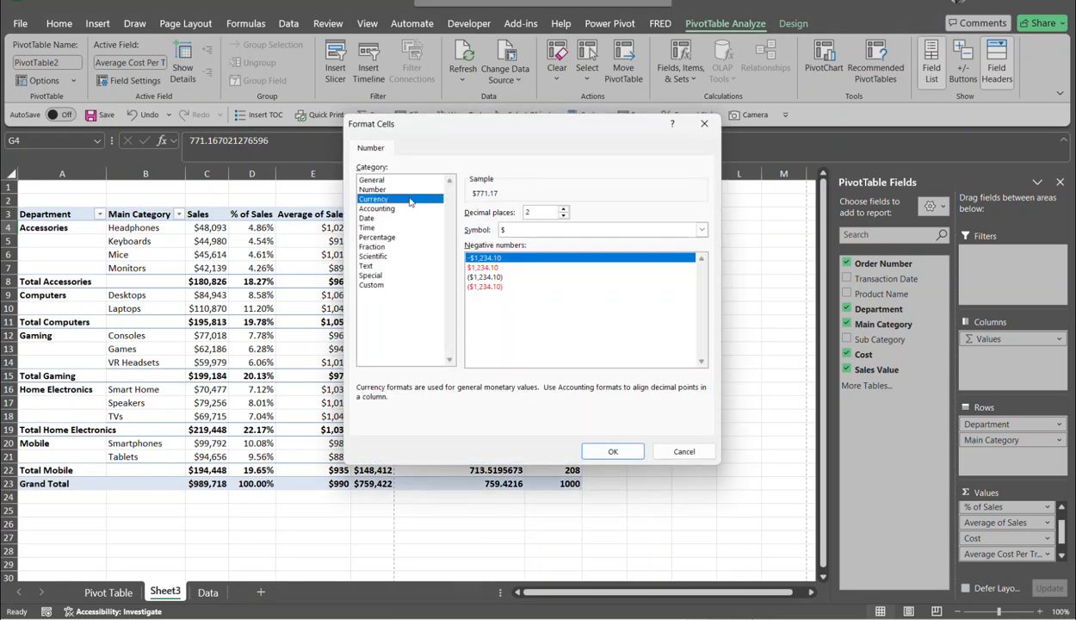
left_click(563, 215)
left_click(562, 215)
left_click(612, 450)
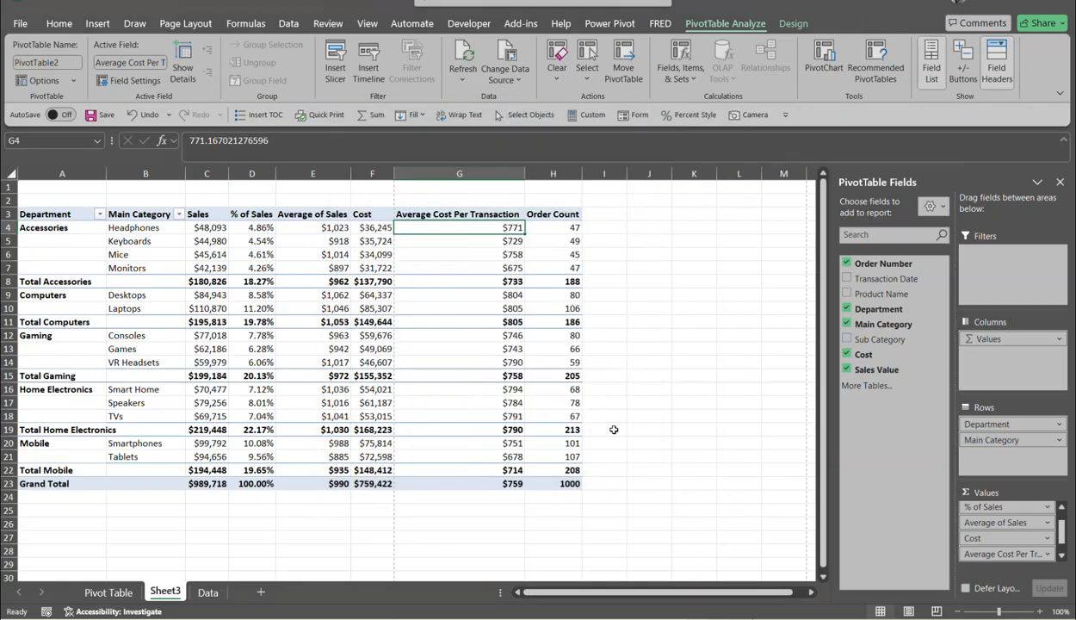
left_click(555, 227)
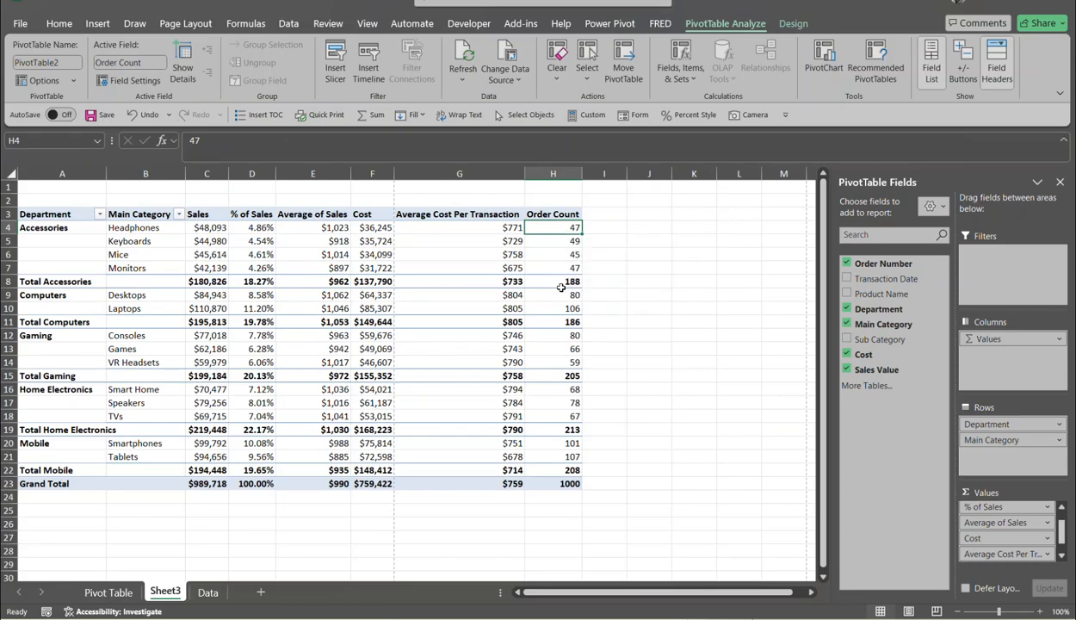
- Format Order Count as a number with 0 decimals and a 1000 separator
mouse_move(572, 466)
right_click(559, 228)
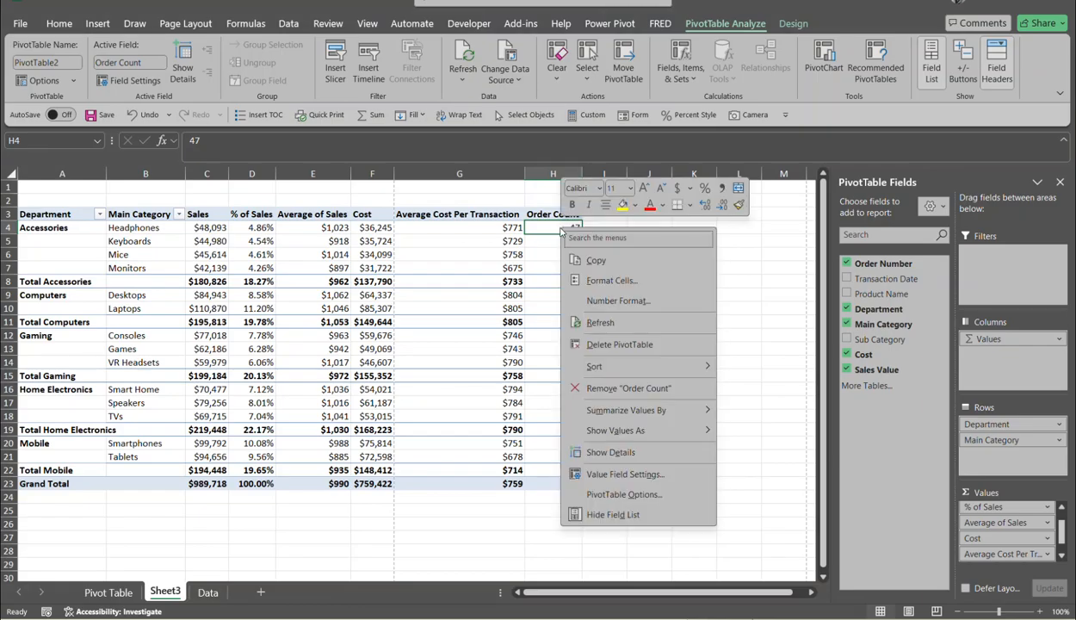
left_click(629, 301)
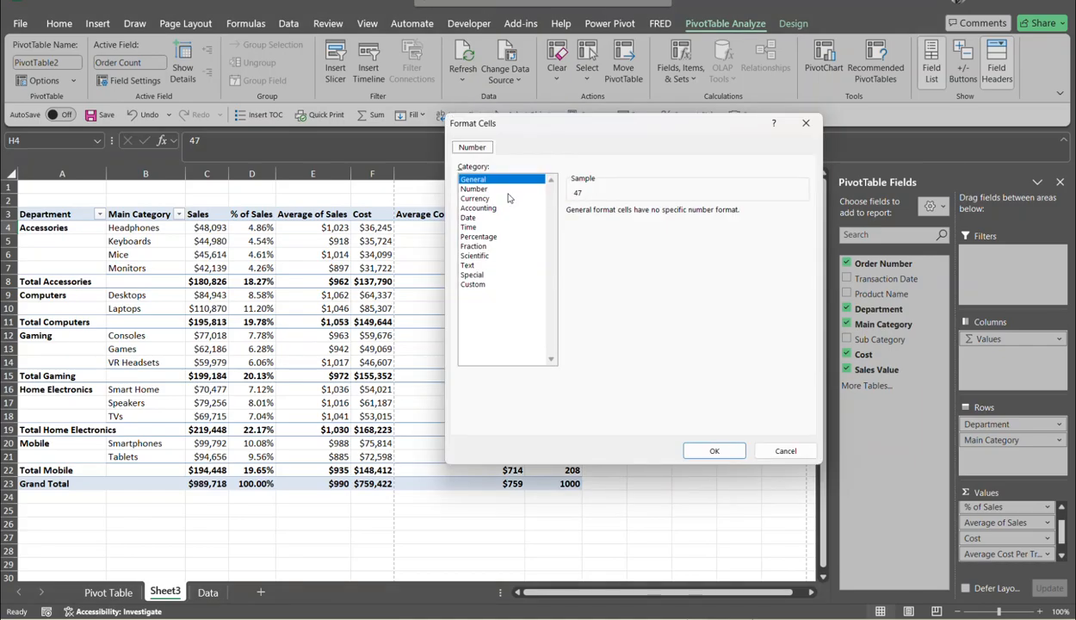
left_click(517, 190)
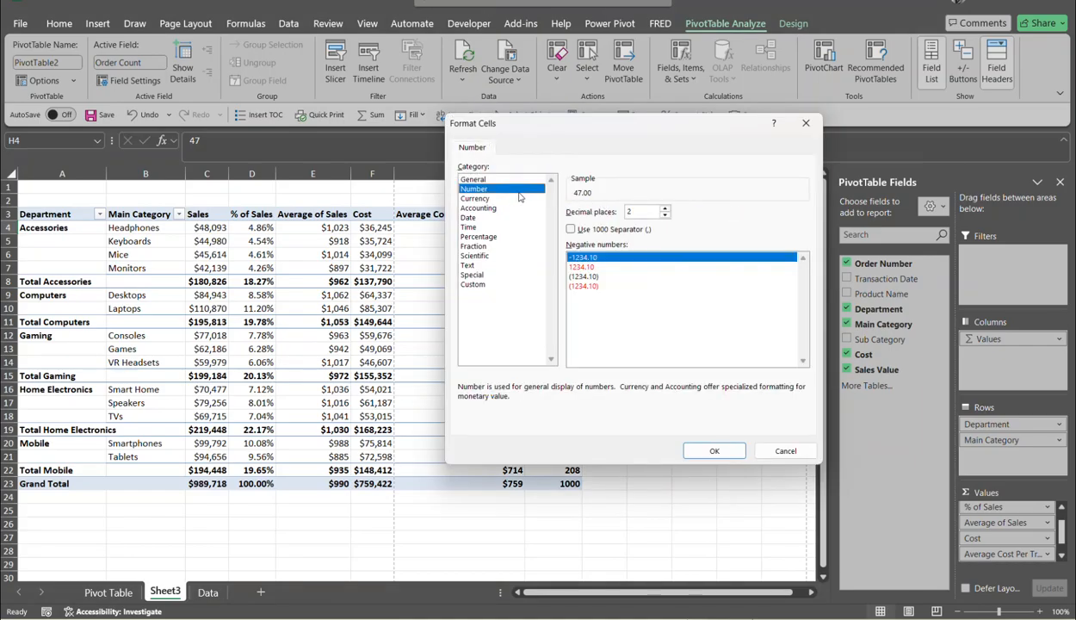
left_click(664, 216)
left_click(664, 216)
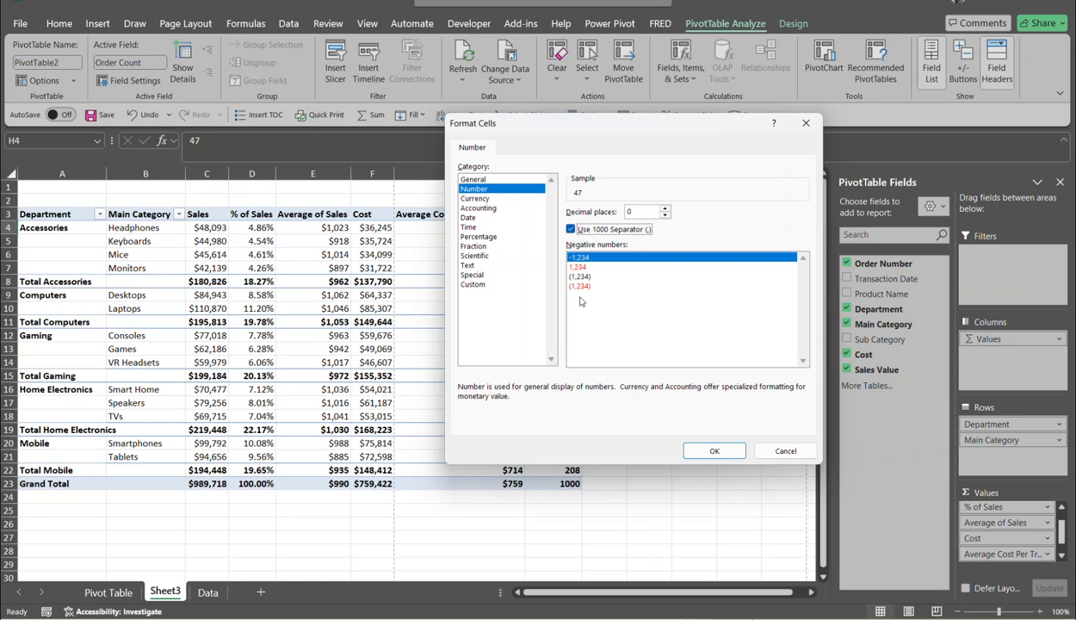
left_click(713, 450)
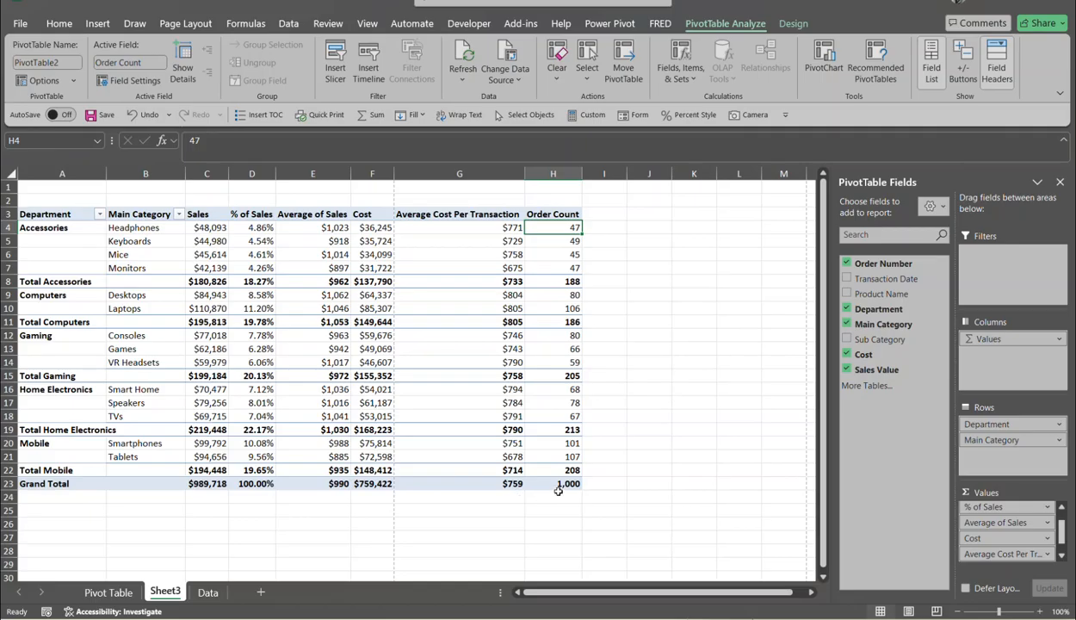
- Select the Grand Total label in A23 and start editing it in the formula bar
mouse_move(567, 487)
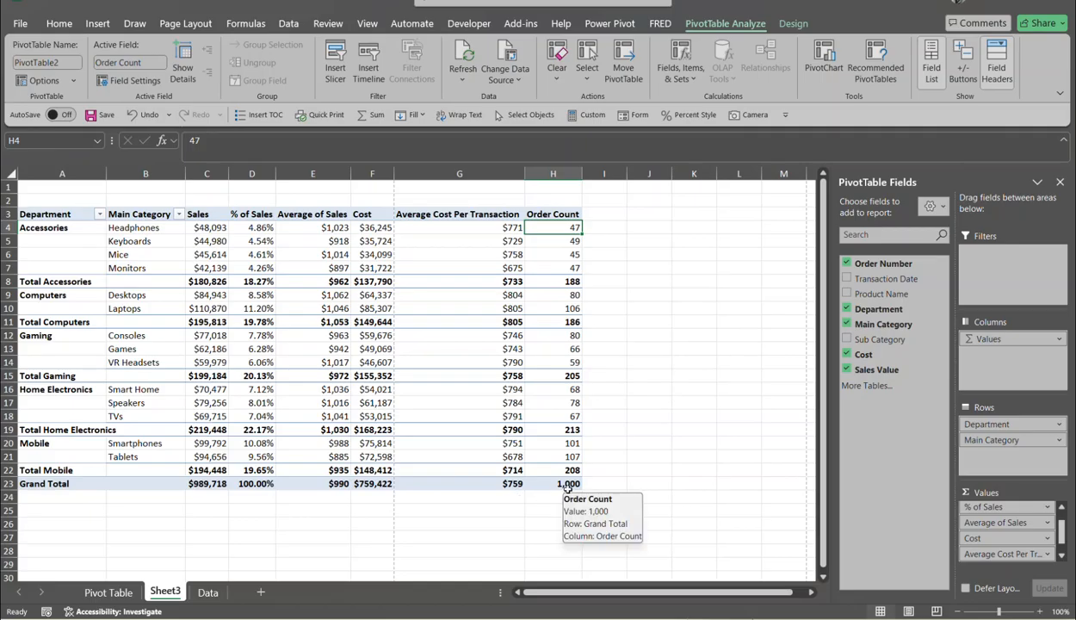
left_click(56, 484)
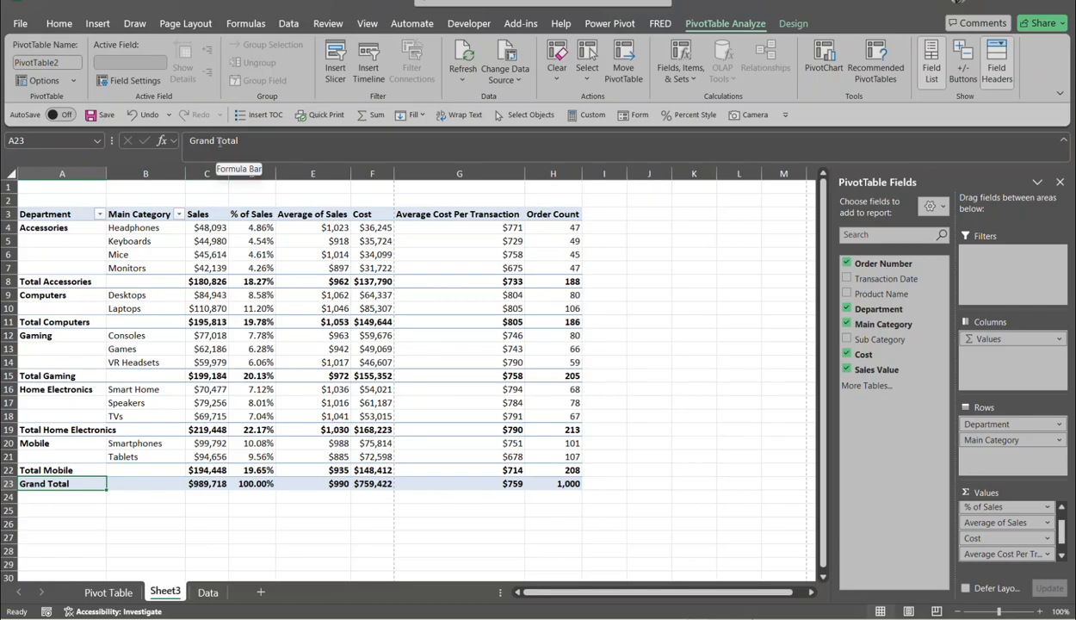
left_click(218, 141)
- Change the A23 label from 'Grand Total' to 'Total' and open the print preview
key("BackSpace")
key("BackSpace")
key("BackSpace")
key("BackSpace")
key("BackSpace")
key("BackSpace")
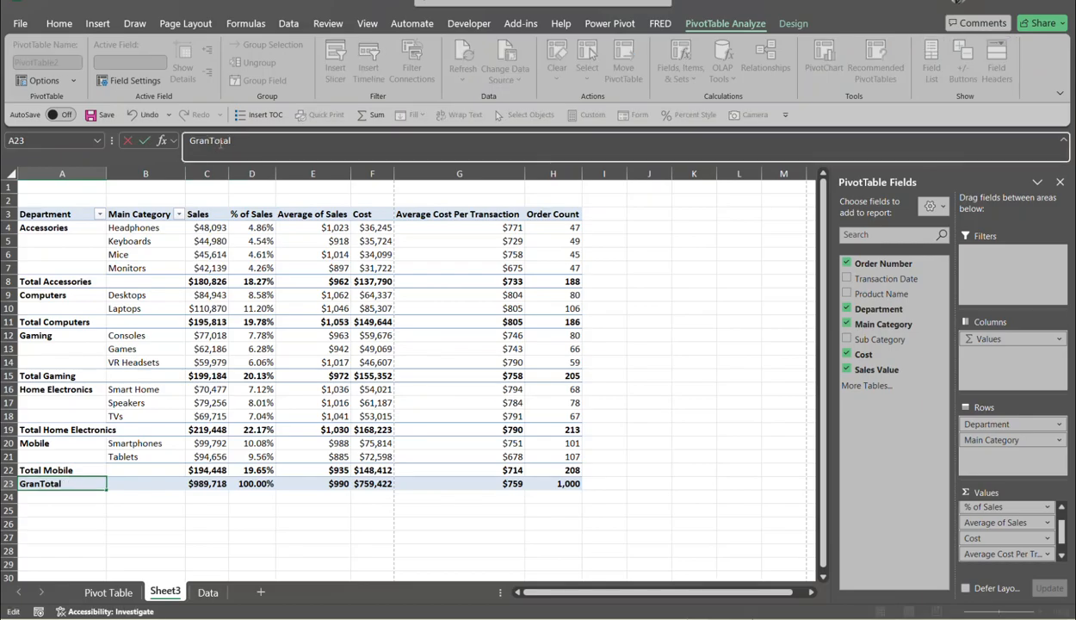
key("Return")
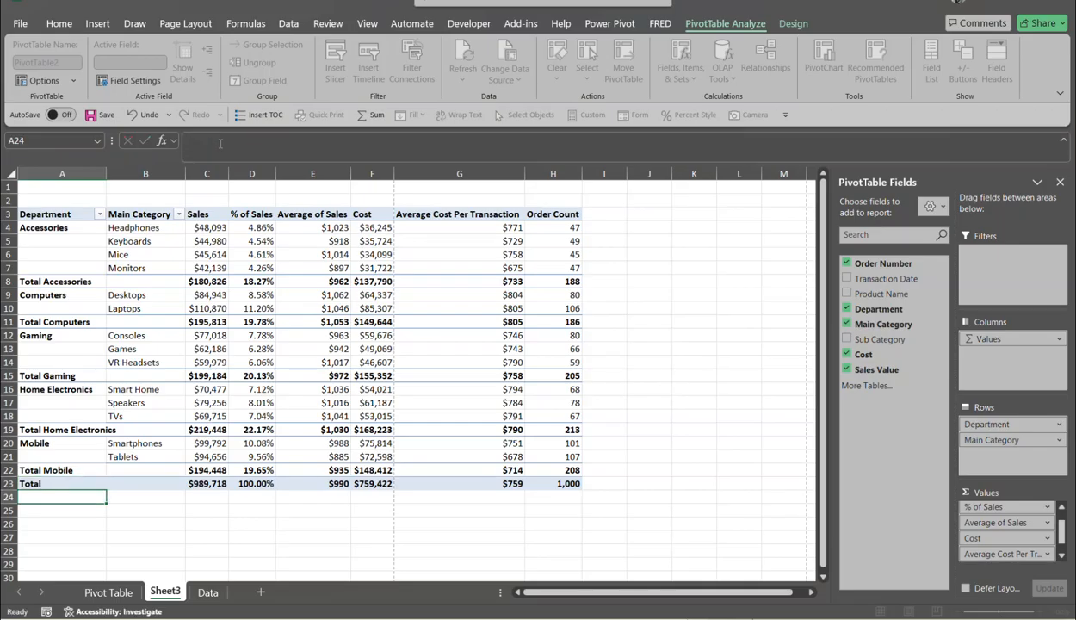
left_click(307, 320)
mouse_move(310, 321)
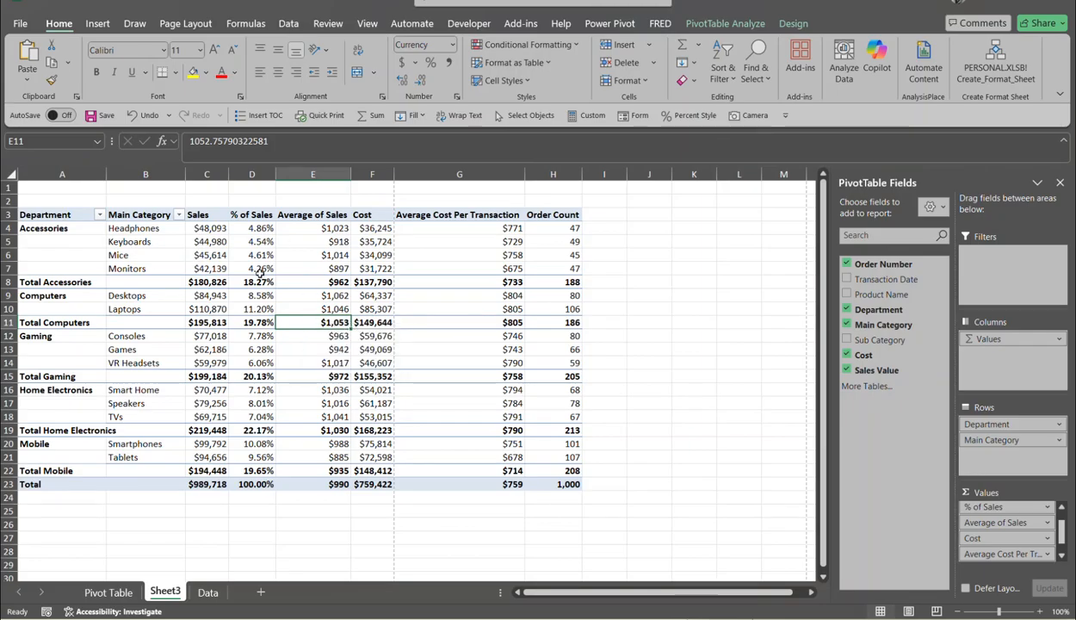
mouse_move(260, 272)
left_click(259, 240)
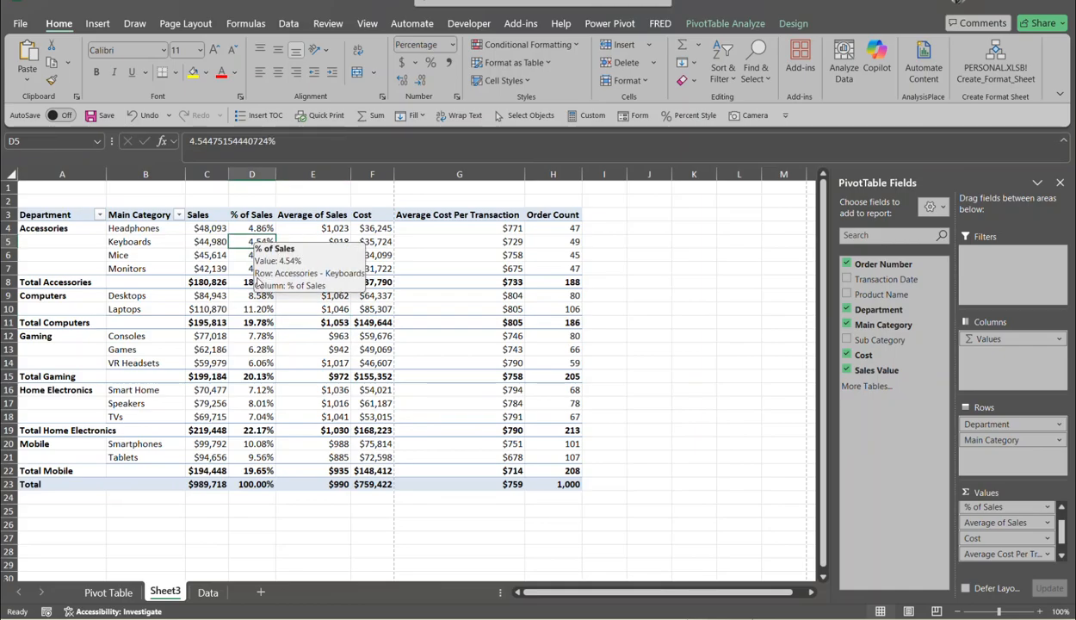
key("ctrl+p")
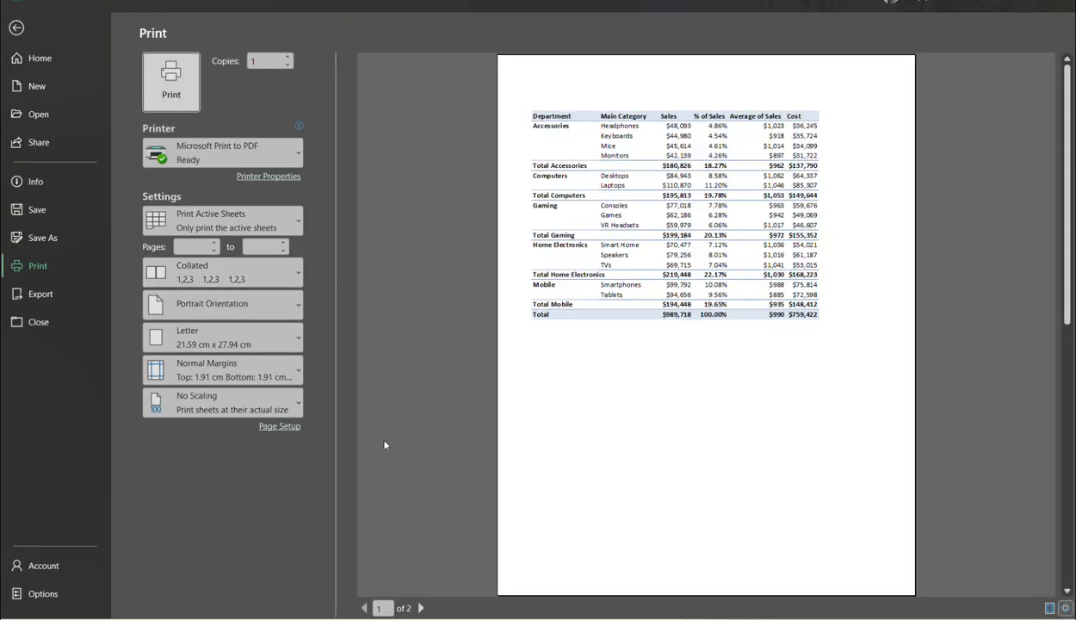
- View page 2 of the preview, where the last two columns spill, then return to the sheet
left_click(421, 608)
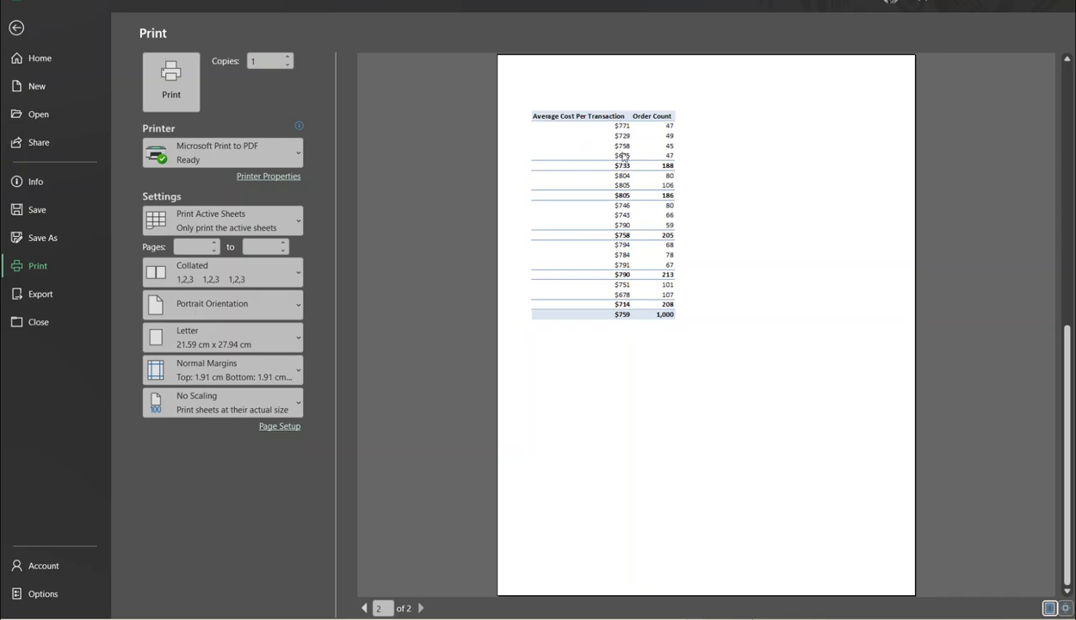
left_click(18, 31)
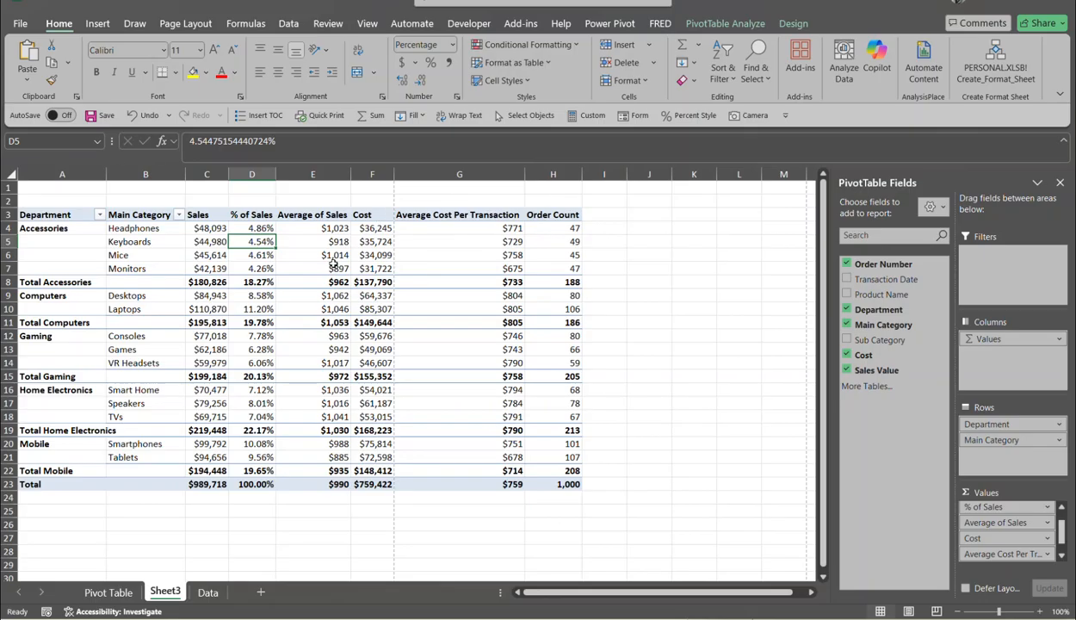
- Set the whole PivotTable A3:H23 as the print area, then open the print preview
mouse_move(333, 264)
left_click(280, 230)
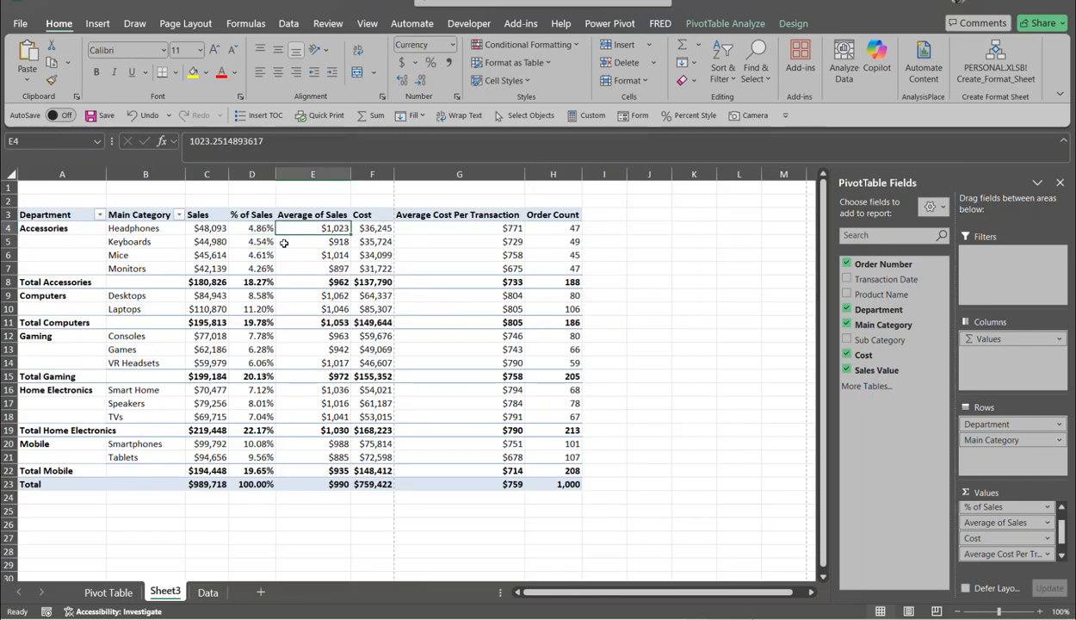
mouse_move(280, 249)
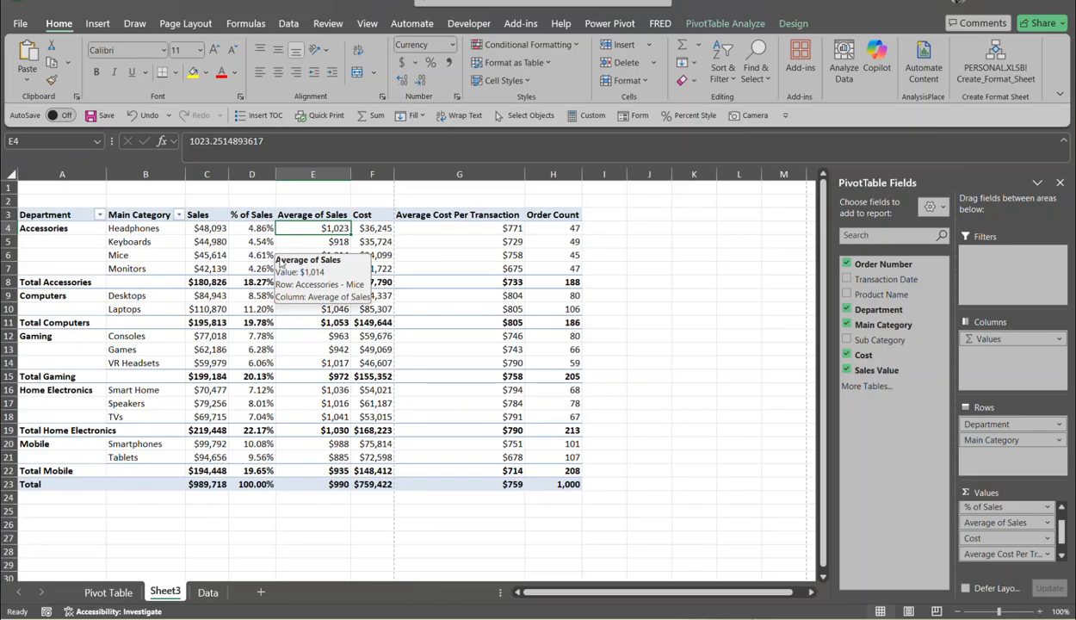
key("ctrl+a")
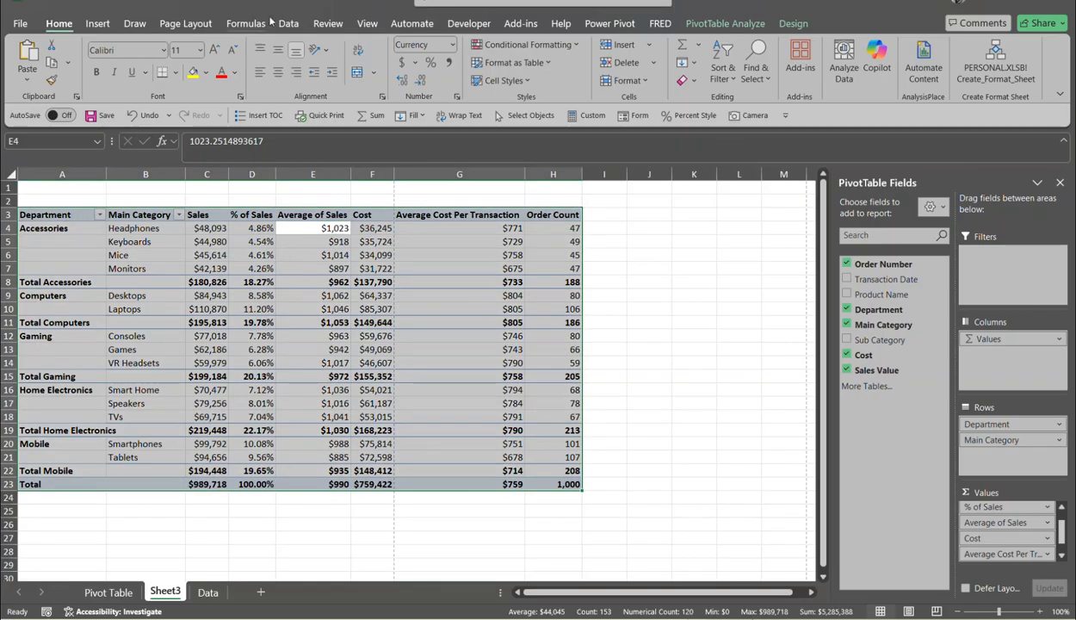
left_click(185, 23)
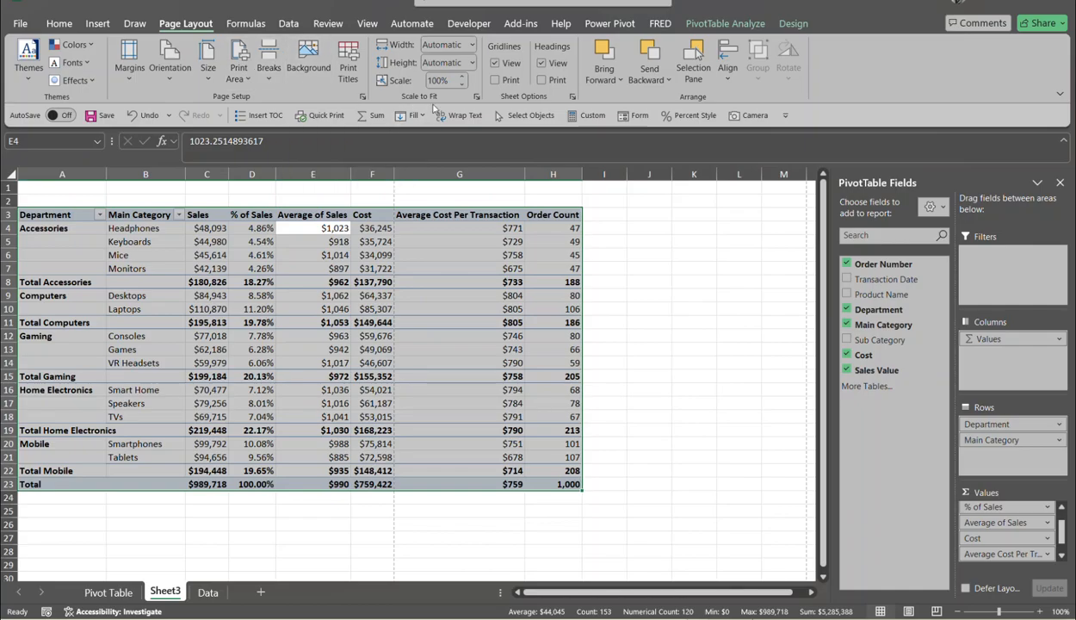
left_click(245, 80)
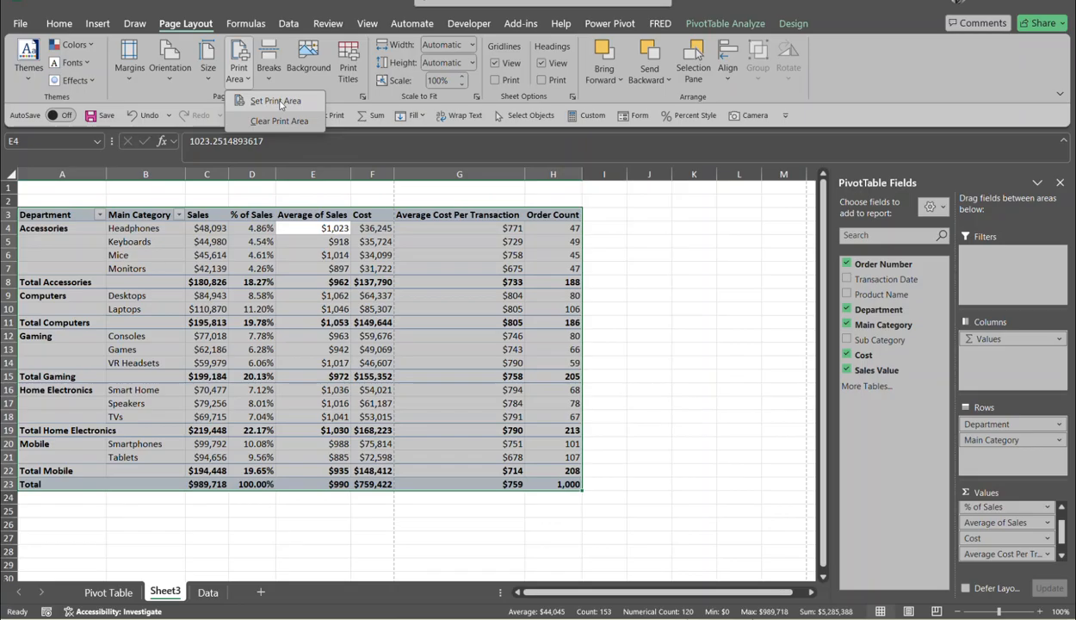
left_click(277, 101)
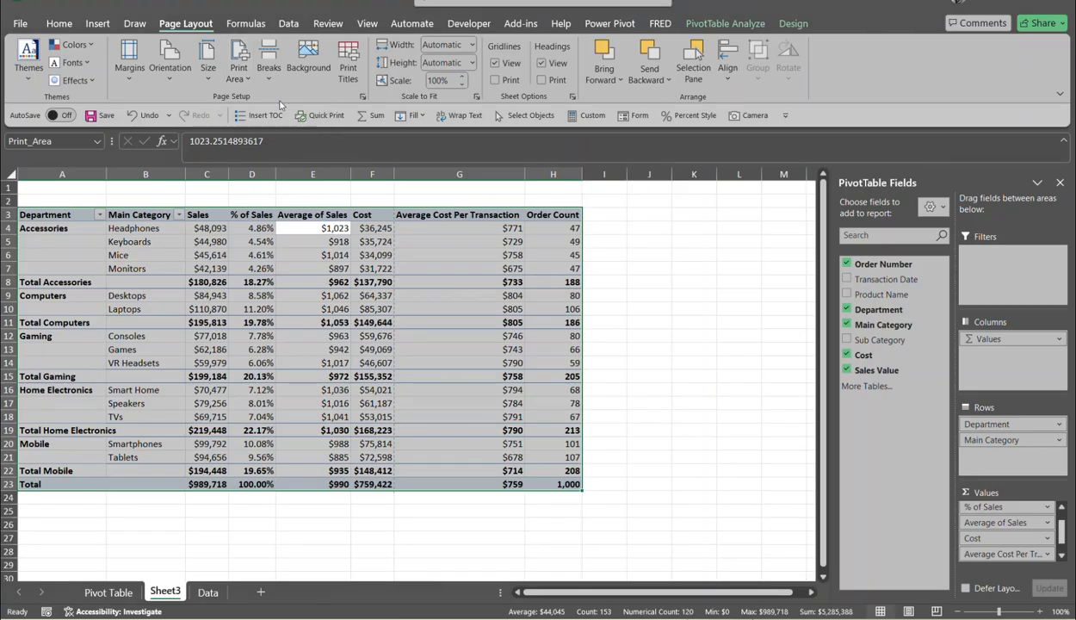
left_click(198, 241)
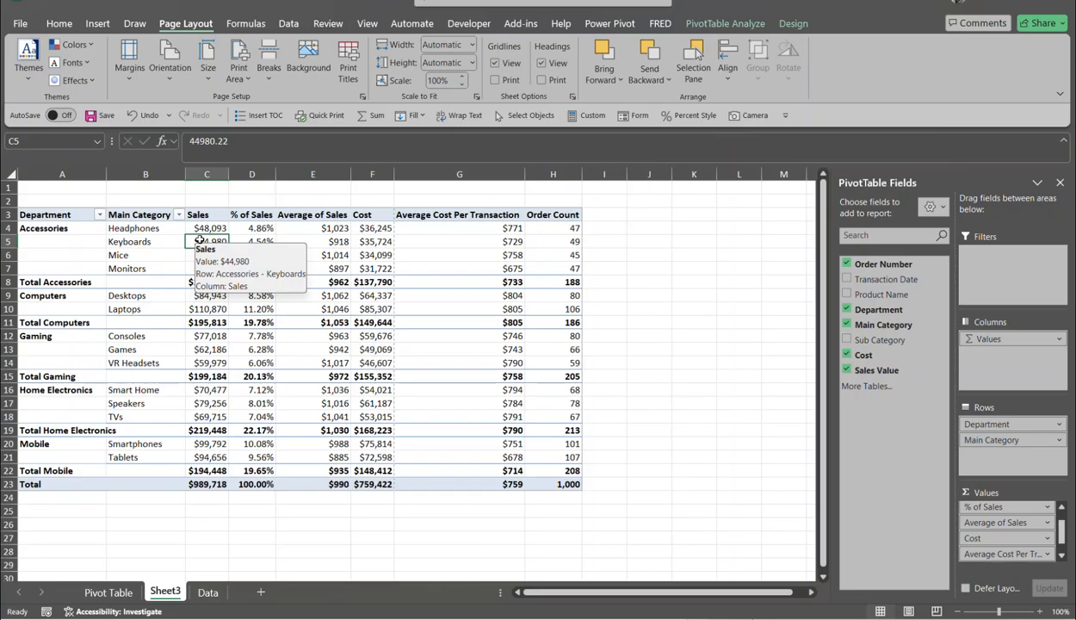
key("ctrl+p")
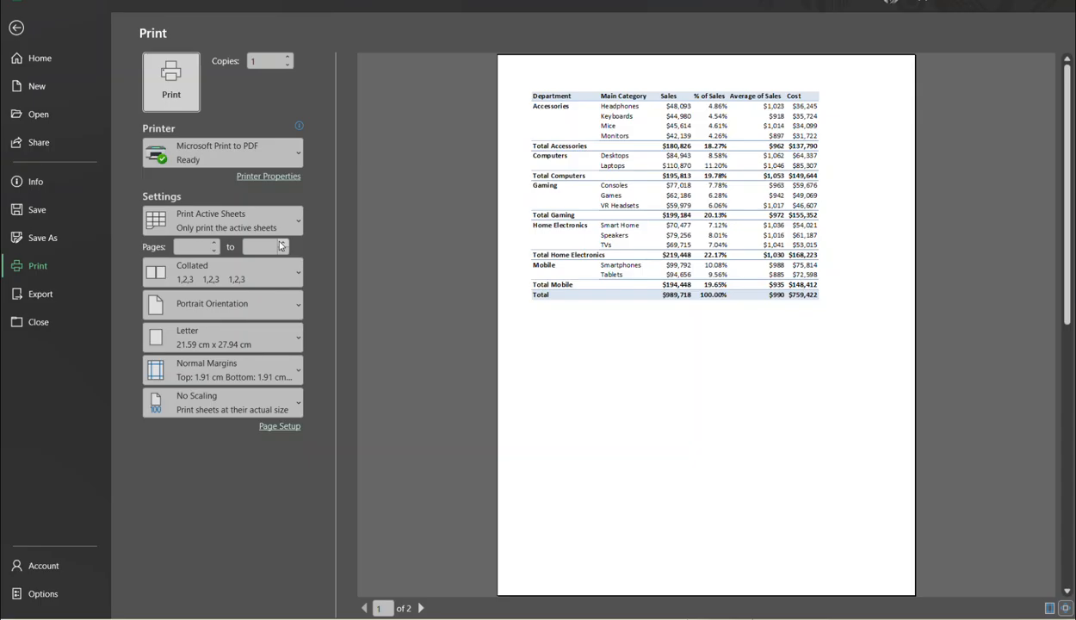
- Go back from the File > Print backstage to Sheet3's worksheet
left_click(19, 29)
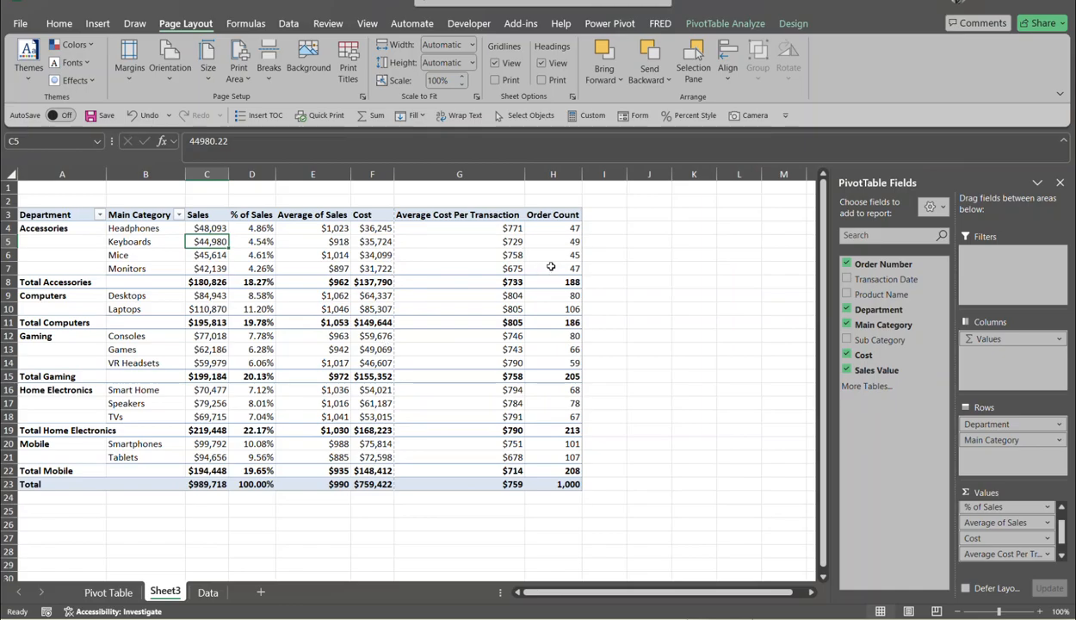
- Lower Scale to Fit to 80% and confirm in the print preview that the PivotTable fits one page
left_click(463, 84)
left_click(461, 84)
left_click(461, 84)
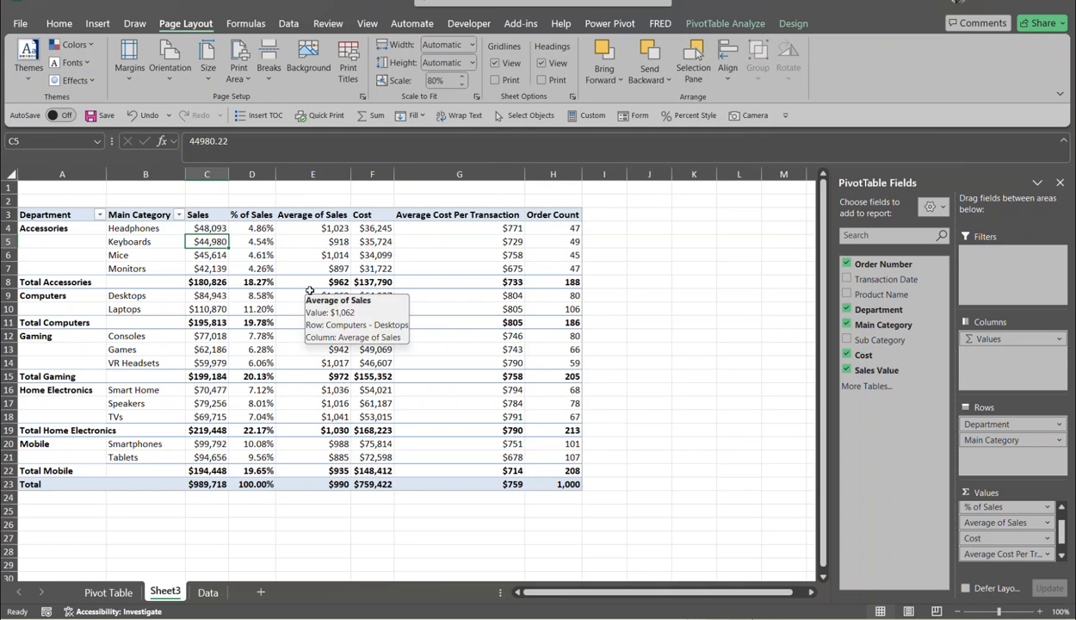
key("ctrl+p")
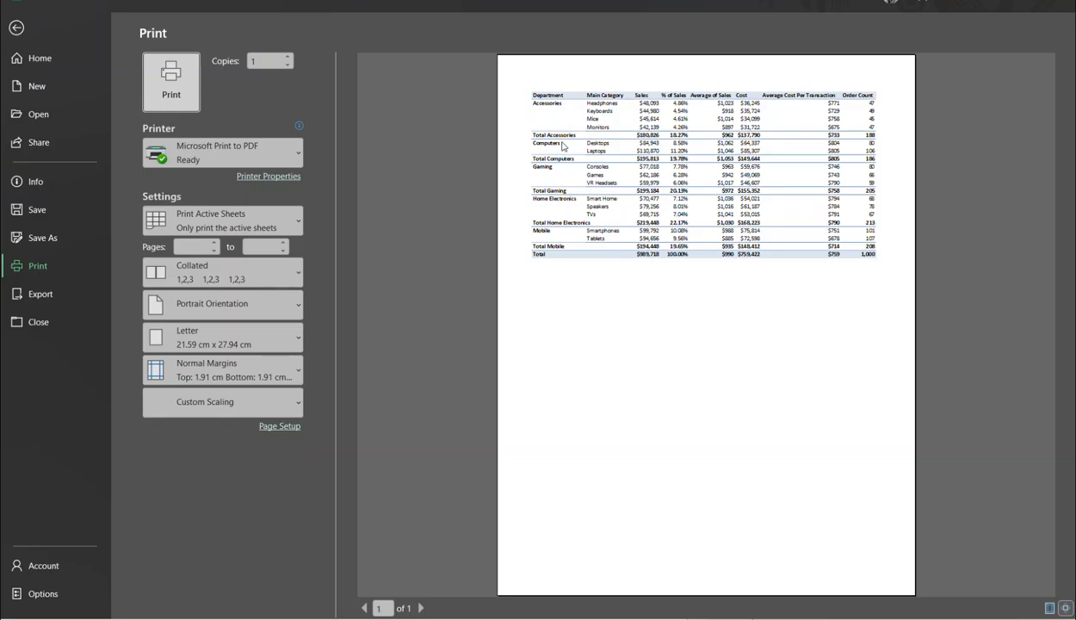
left_click(21, 31)
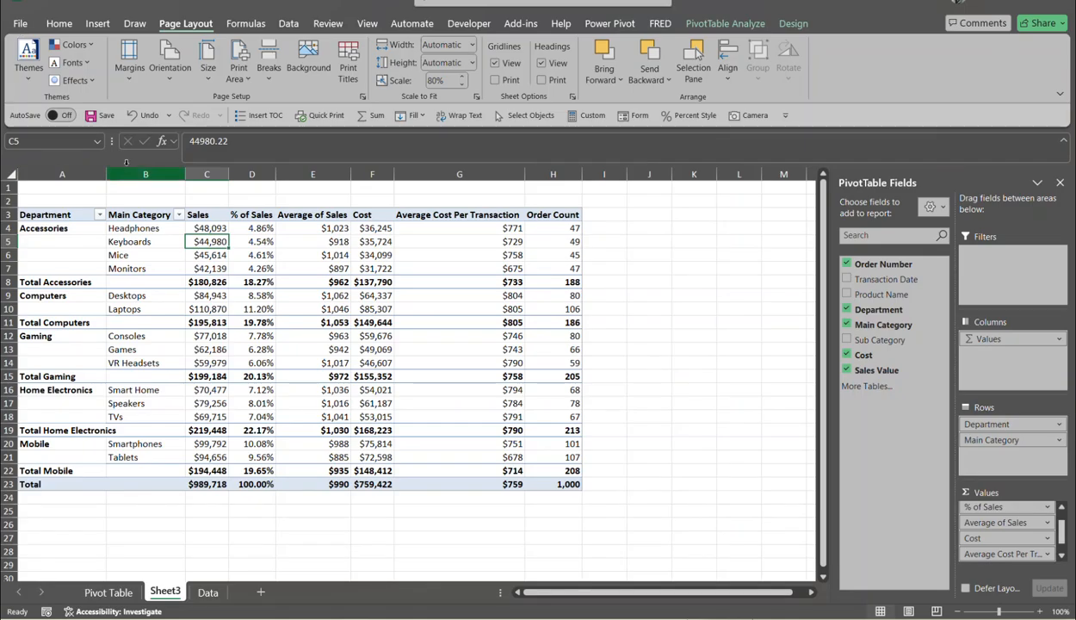
left_click(71, 229)
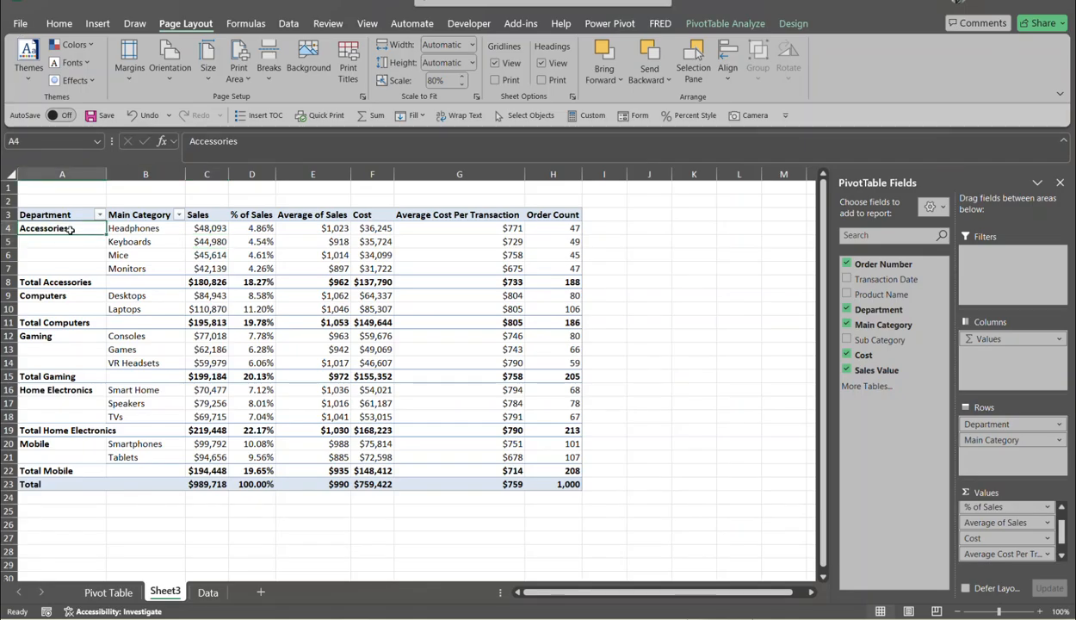
- Turn on 'Insert page break after each item' in the Department field's Layout & Print settings
right_click(70, 229)
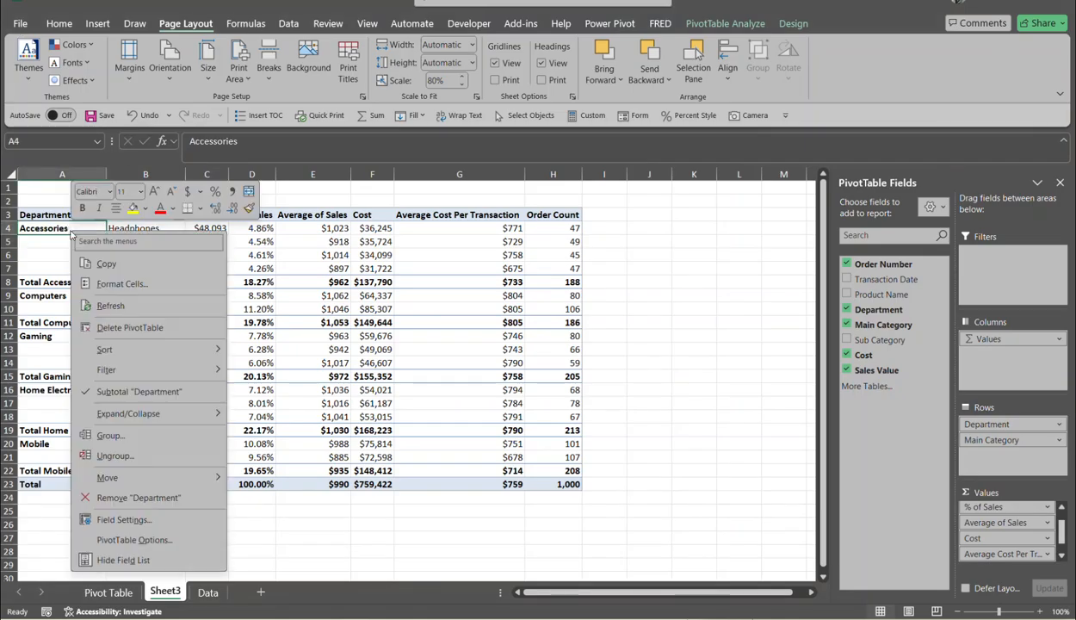
left_click(123, 520)
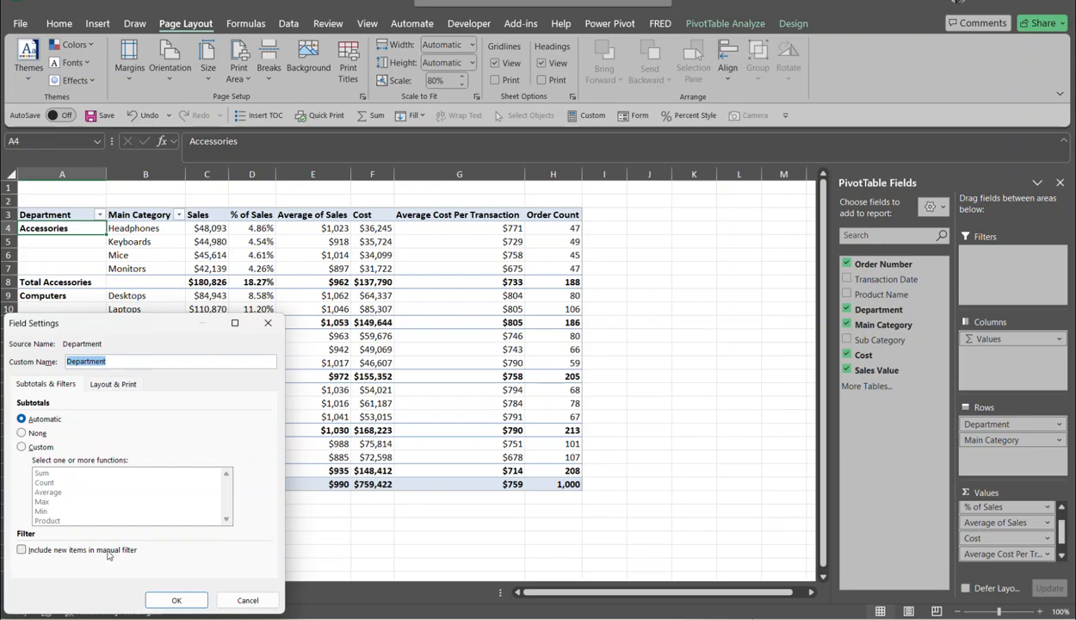
left_click(101, 389)
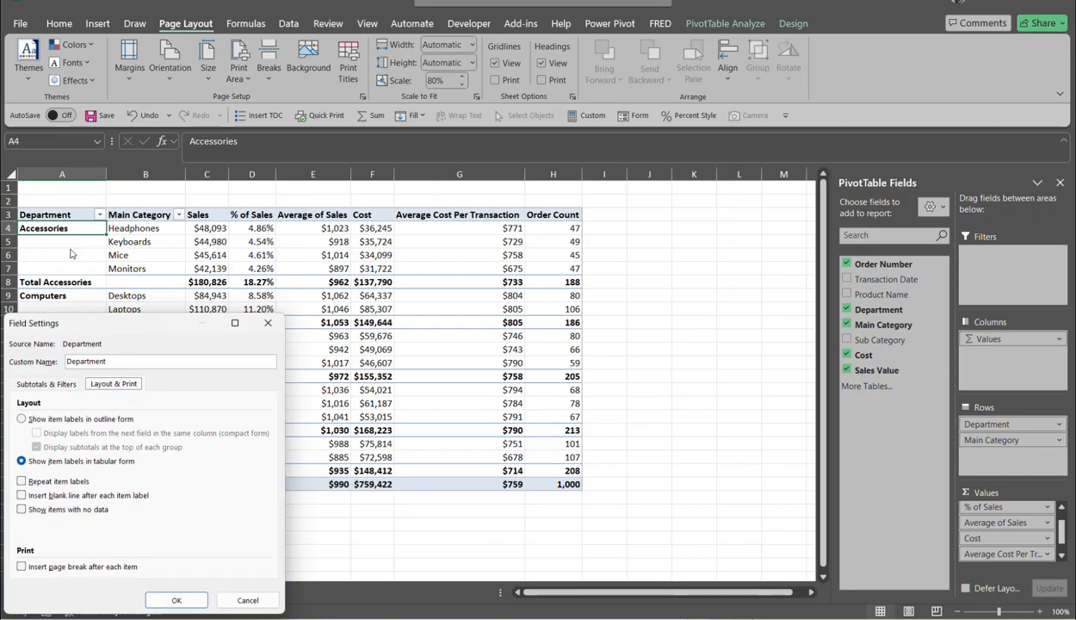
left_click(22, 565)
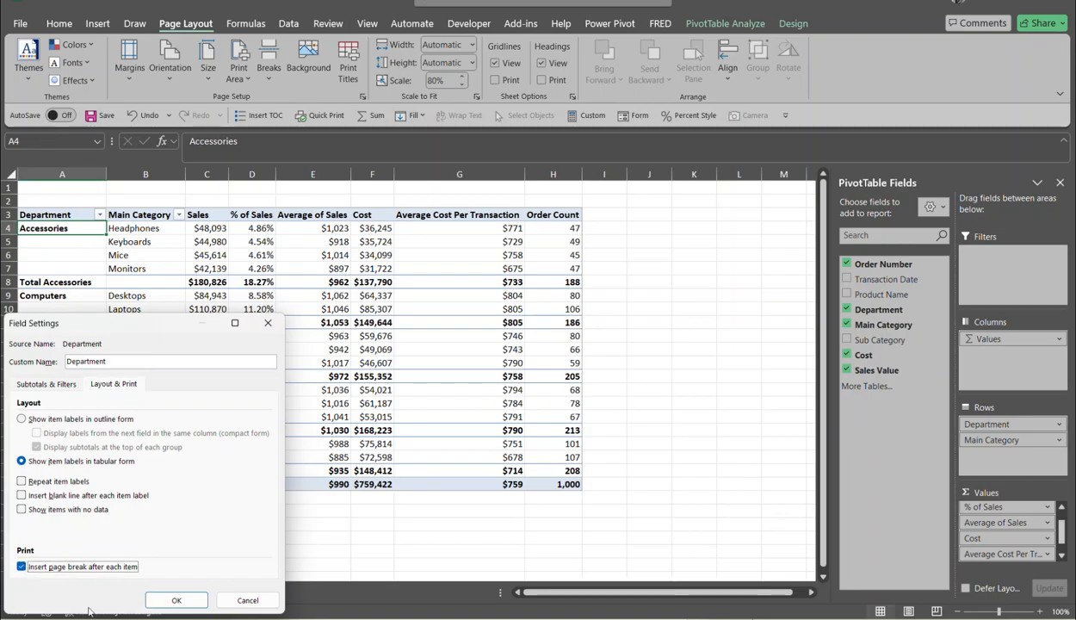
left_click(176, 597)
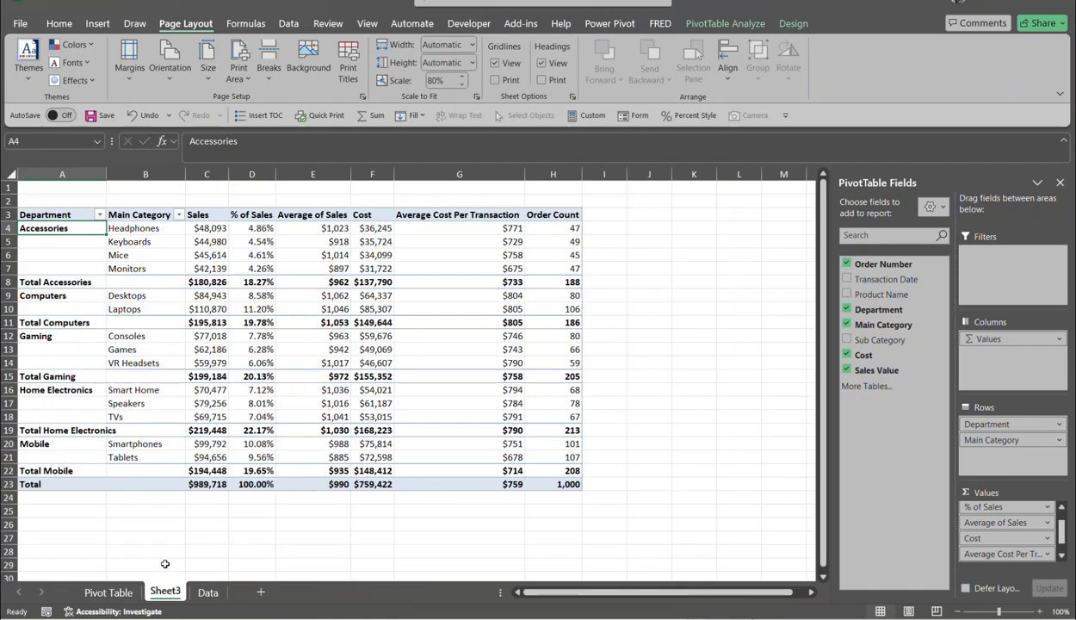
key("ctrl+p")
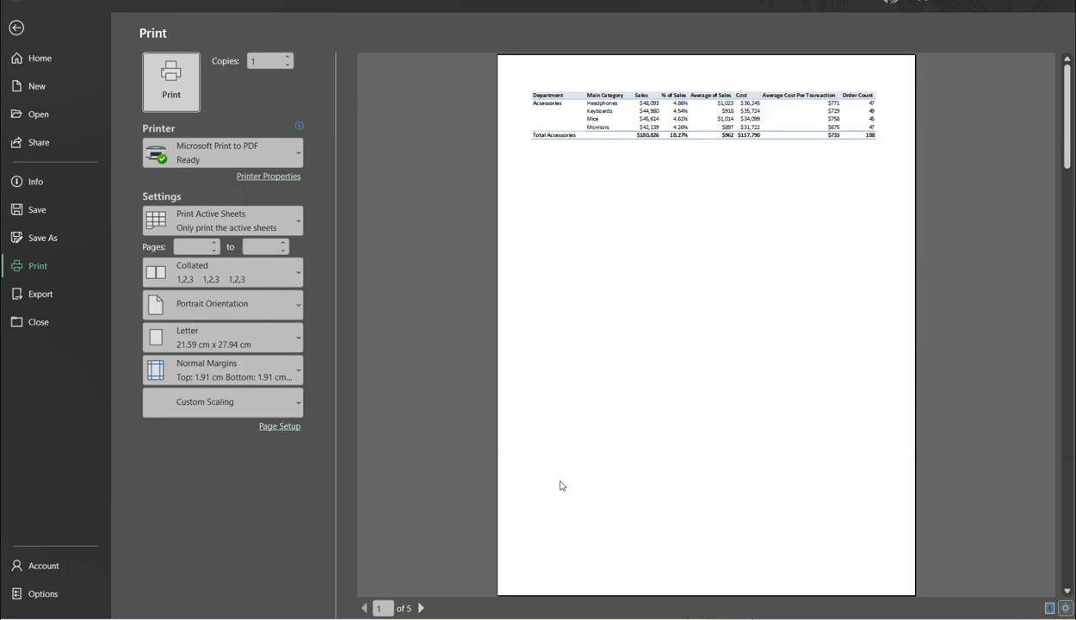
left_click(419, 609)
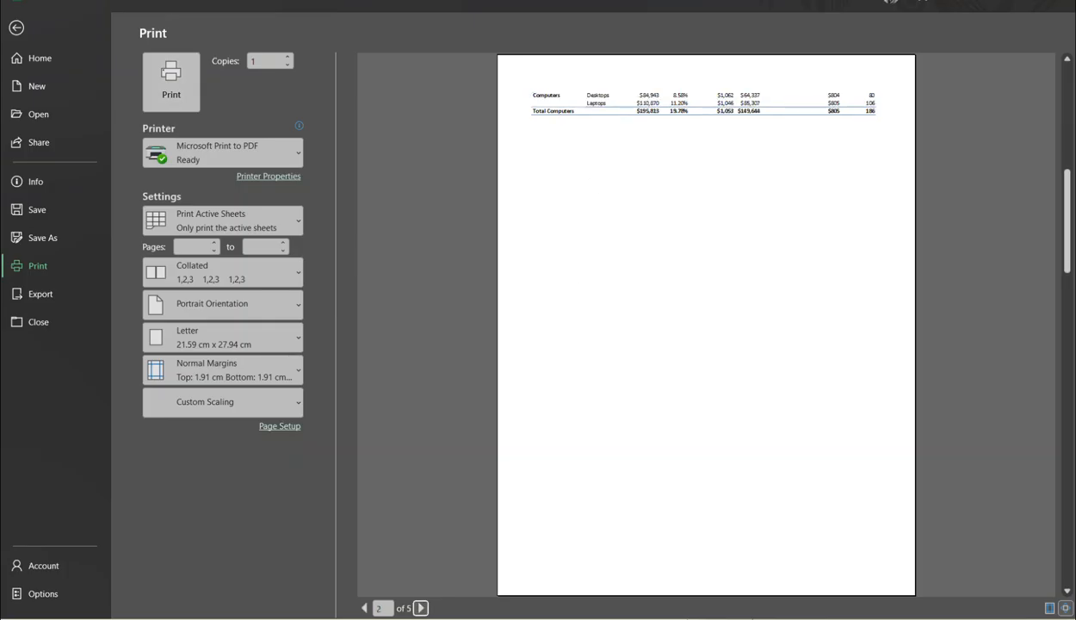
left_click(419, 608)
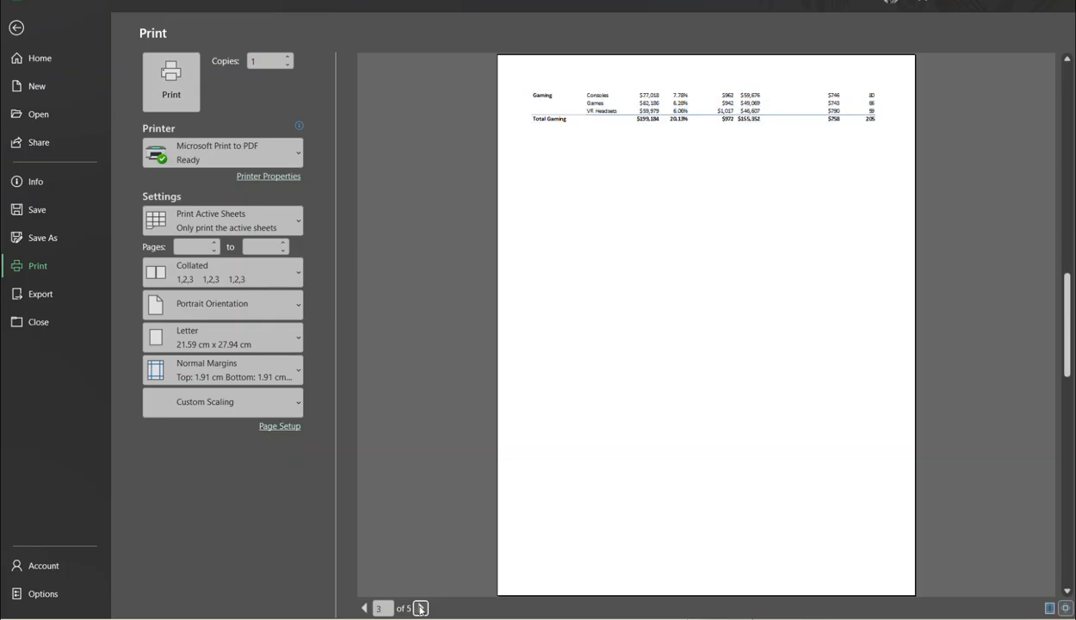
left_click(420, 608)
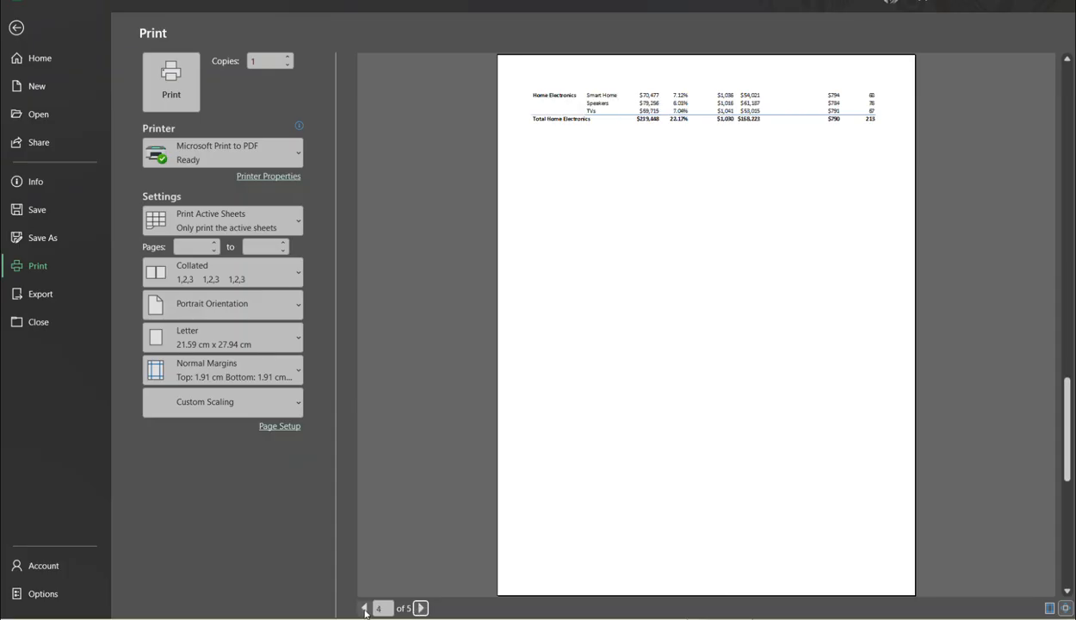
left_click(364, 608)
left_click(364, 608)
left_click(364, 608)
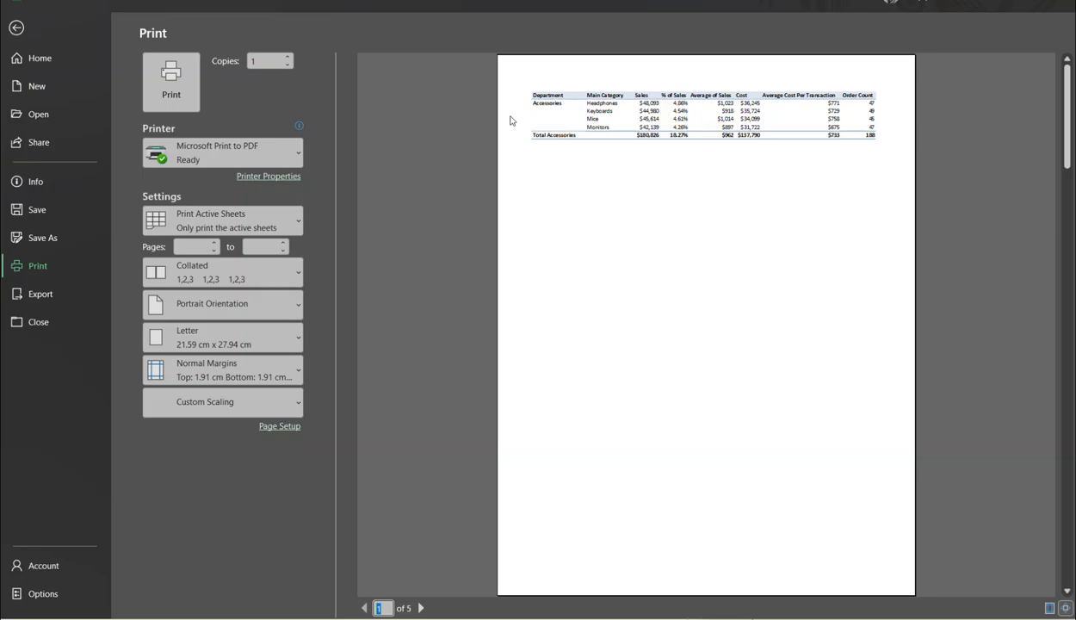
left_click(15, 31)
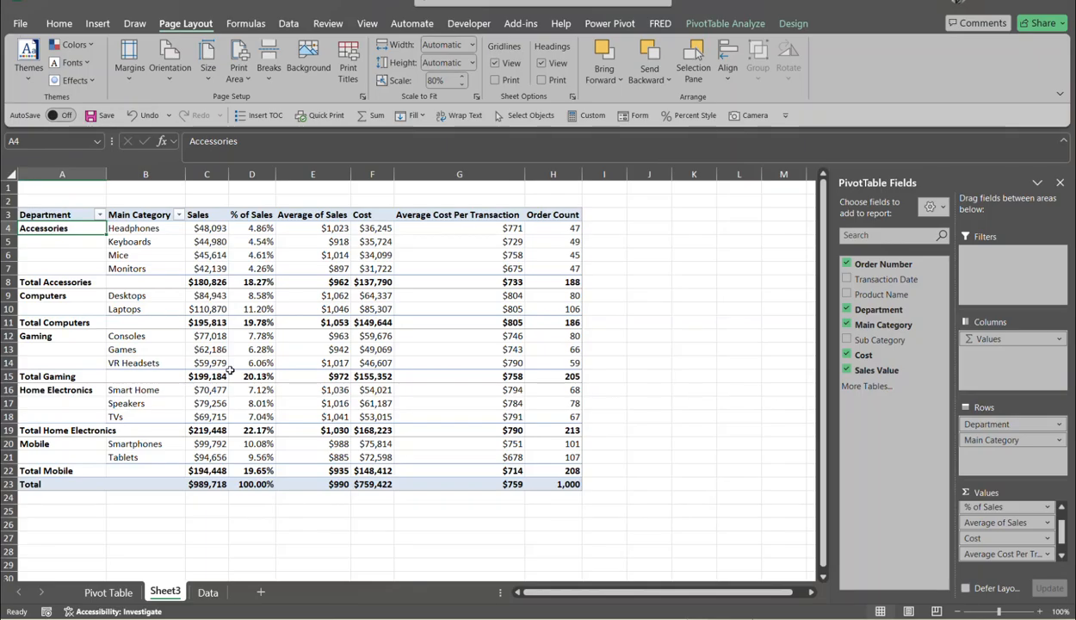
- Enable 'Set print titles' in PivotTable Options, then open the print preview
right_click(87, 228)
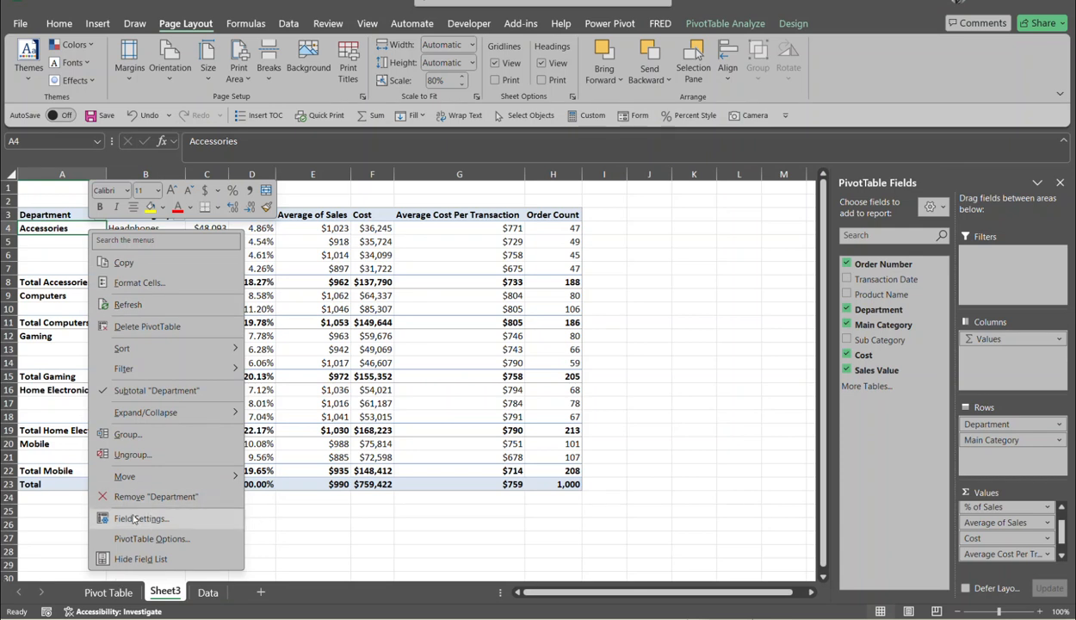
left_click(175, 539)
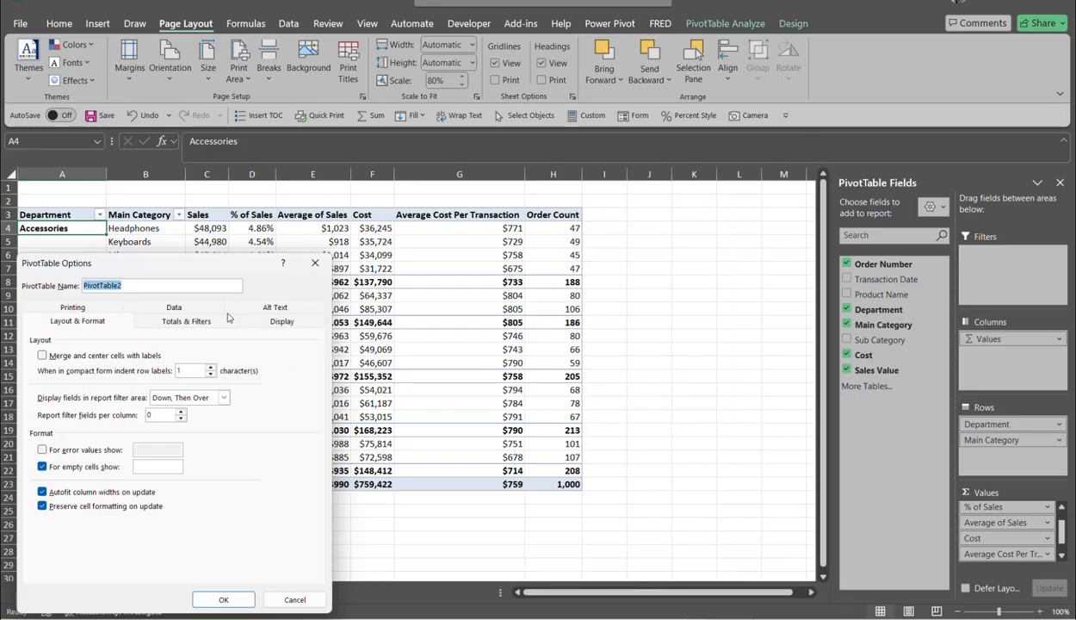
left_click(95, 307)
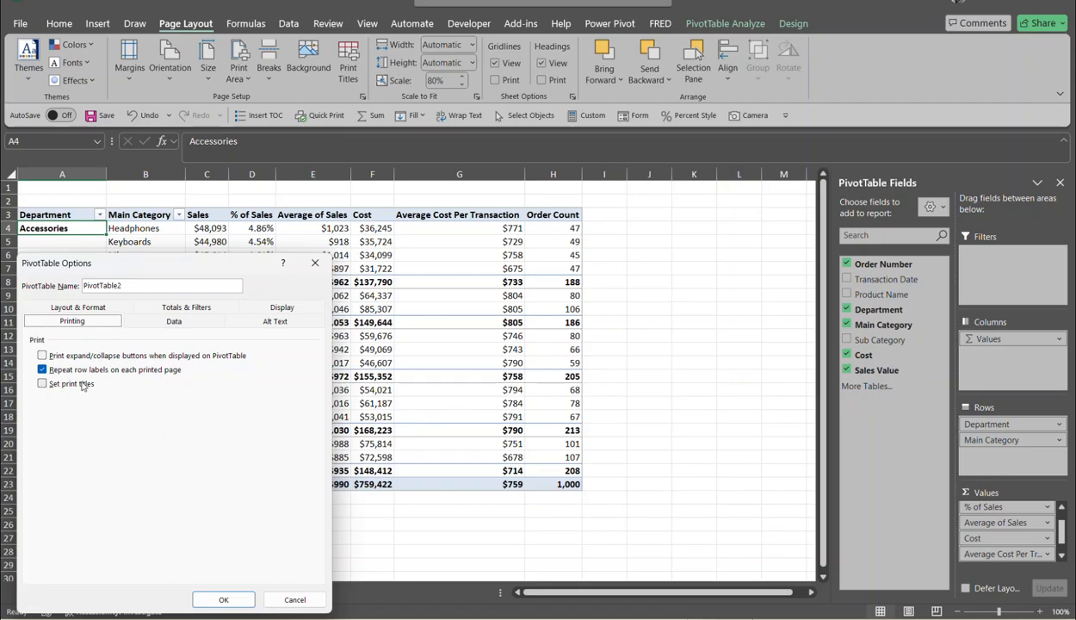
left_click(49, 383)
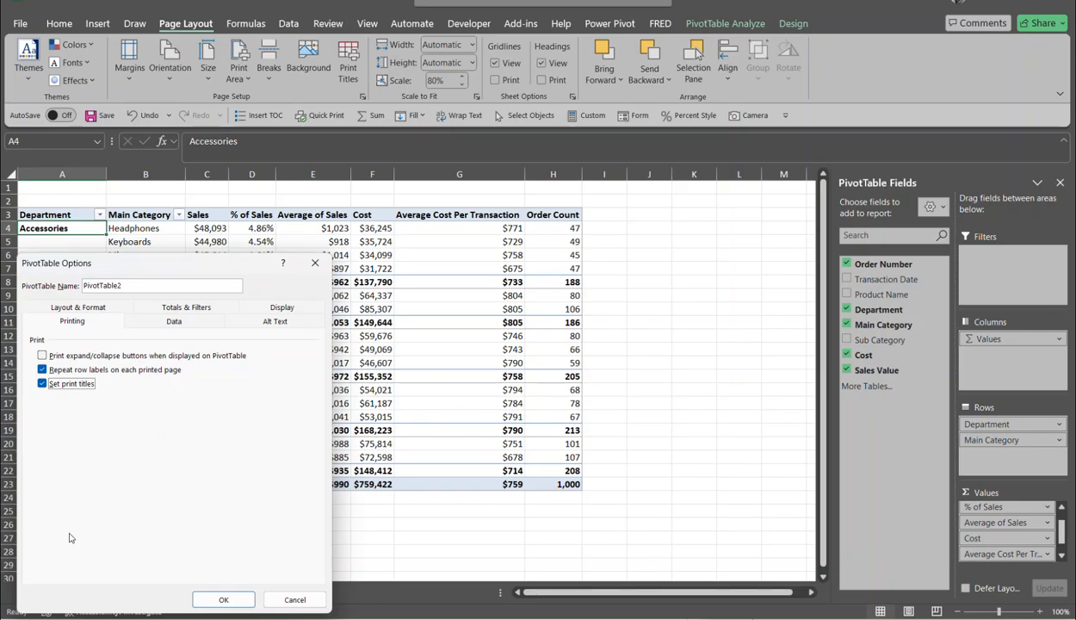
left_click(236, 599)
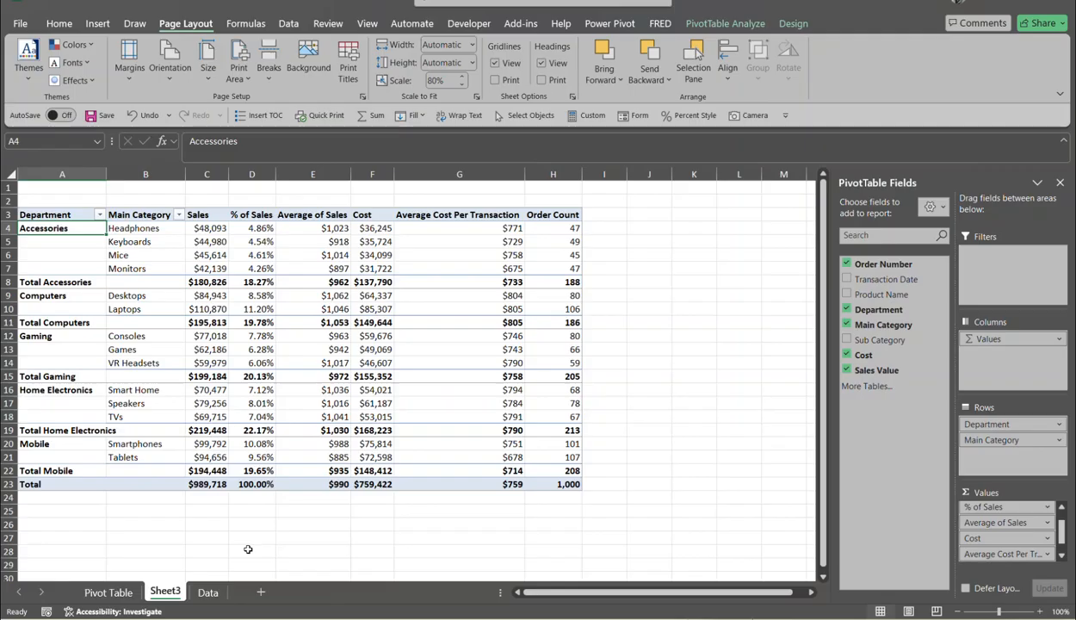
key("ctrl+p")
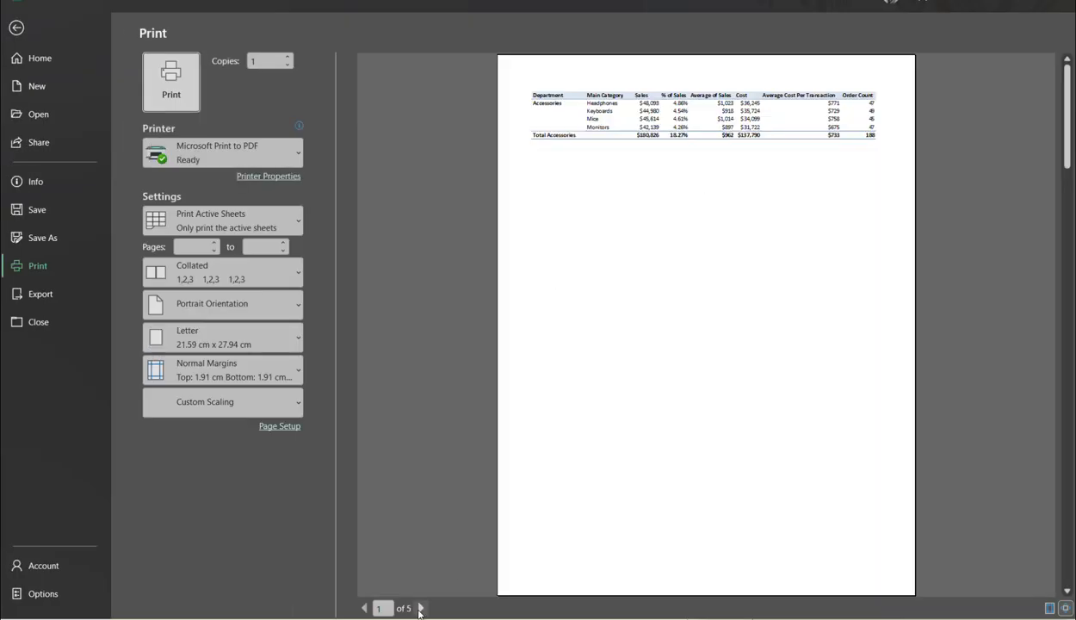
- Check preview pages 2–4 for repeated column headers, then close the preview
left_click(420, 609)
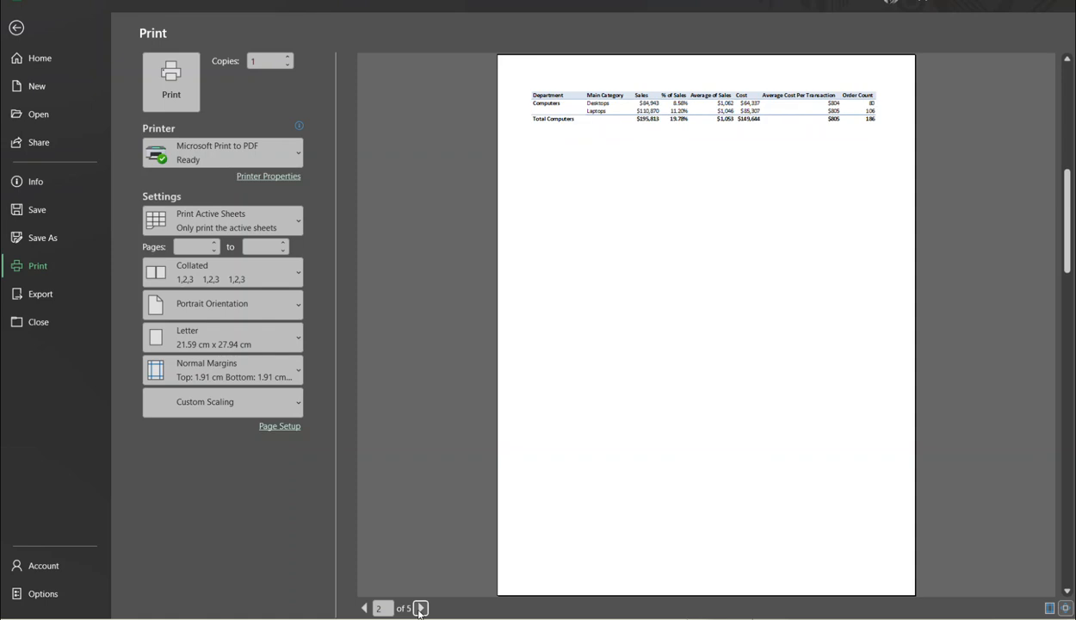
left_click(420, 609)
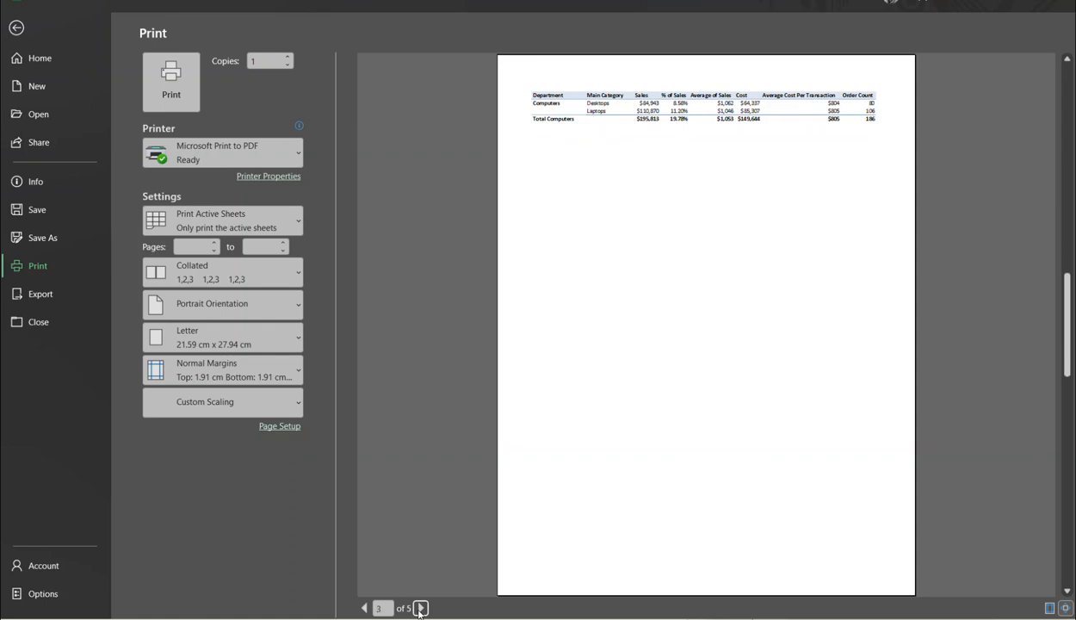
left_click(420, 608)
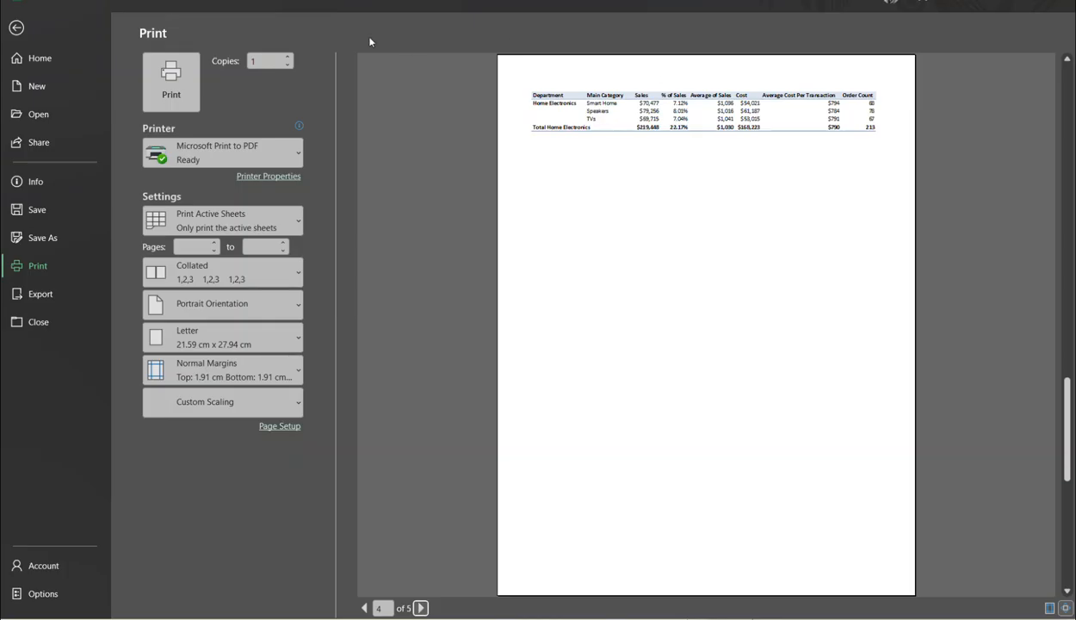
left_click(13, 30)
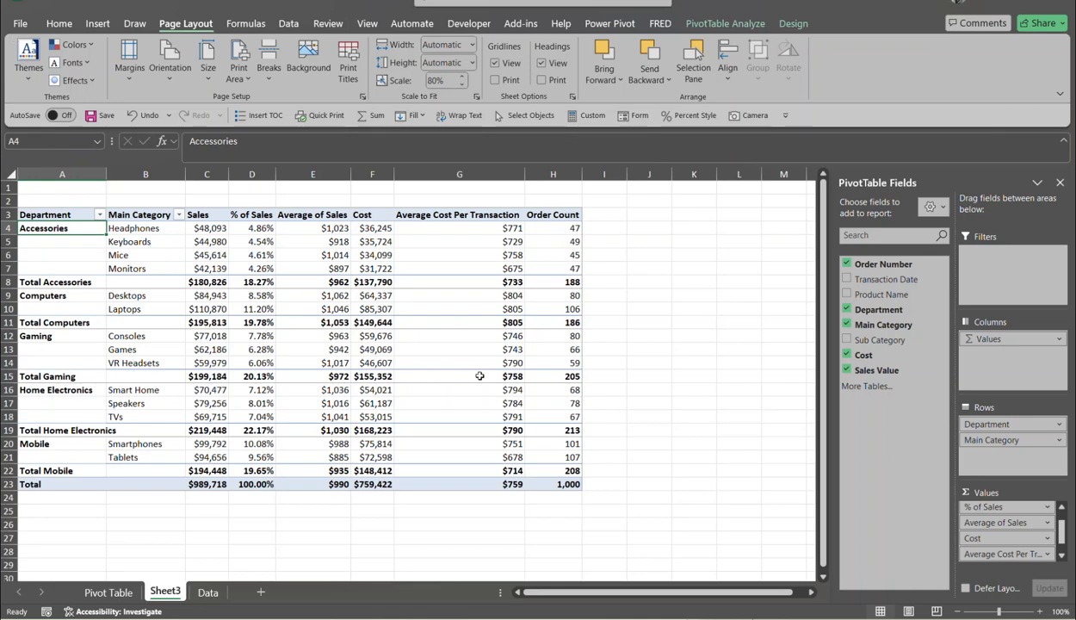
mouse_move(479, 376)
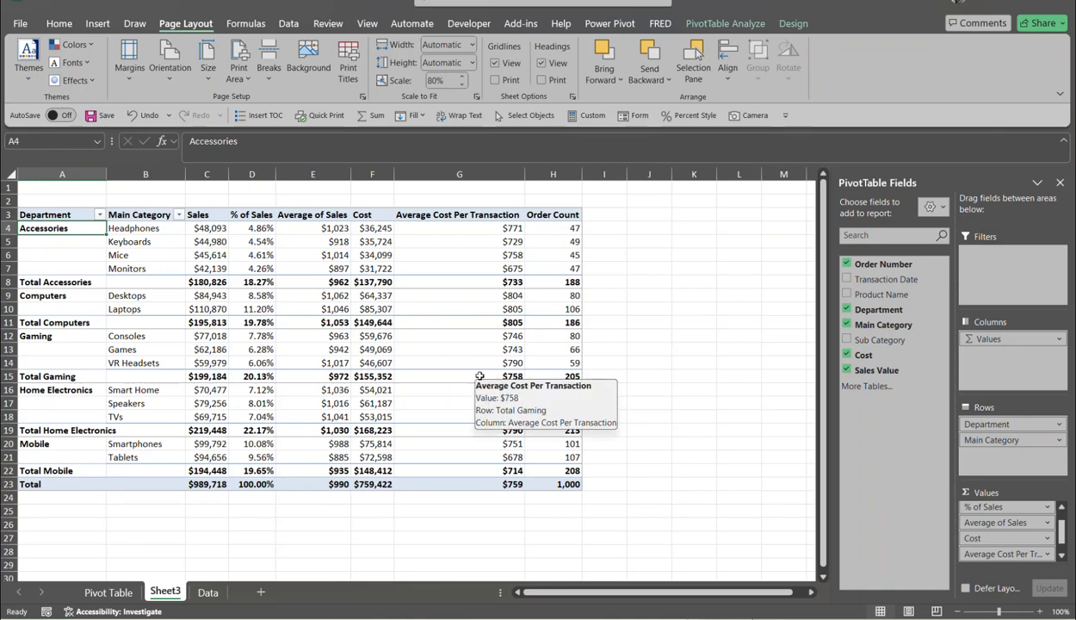